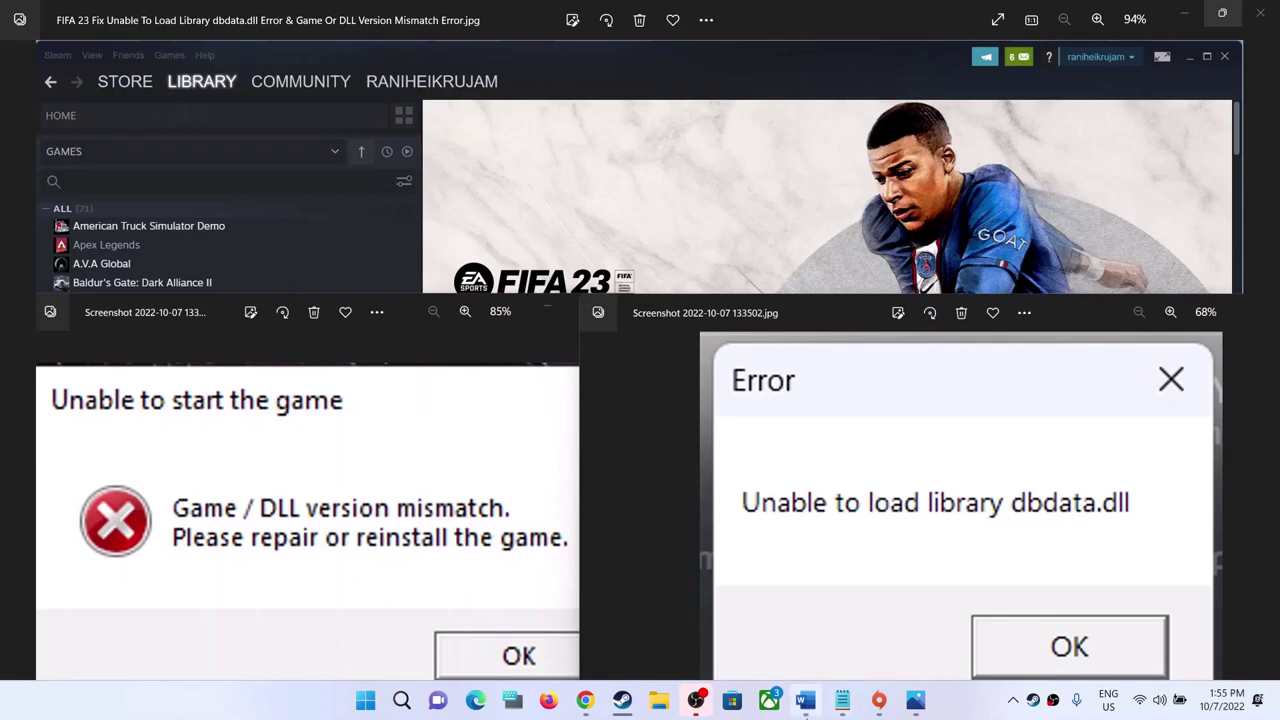
Highlight the Repair/Verify the game files step in the FIFA 23 fix notes
left_click(805, 700)
left_click_drag(224, 412, 913, 412)
left_click(1179, 62)
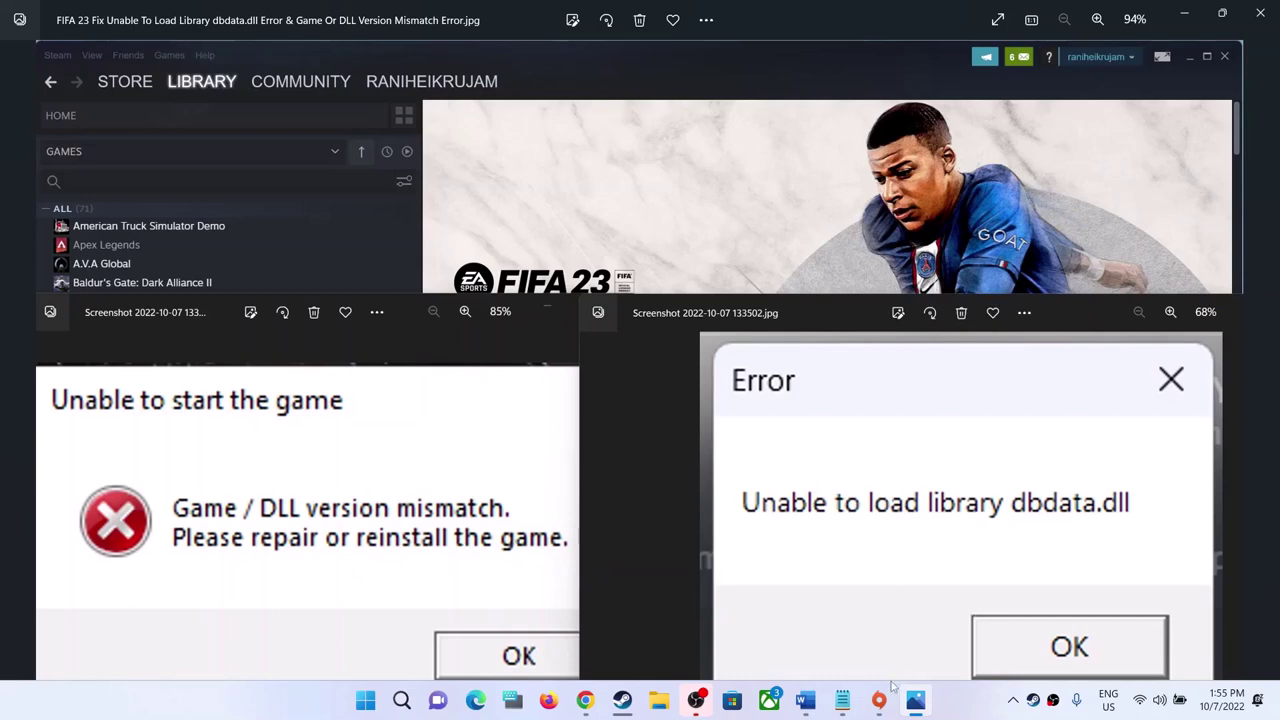
Open the context menu of the FIFA 23 game verifying its files in Origin's Game Library
mouse_move(889, 690)
left_click(889, 692)
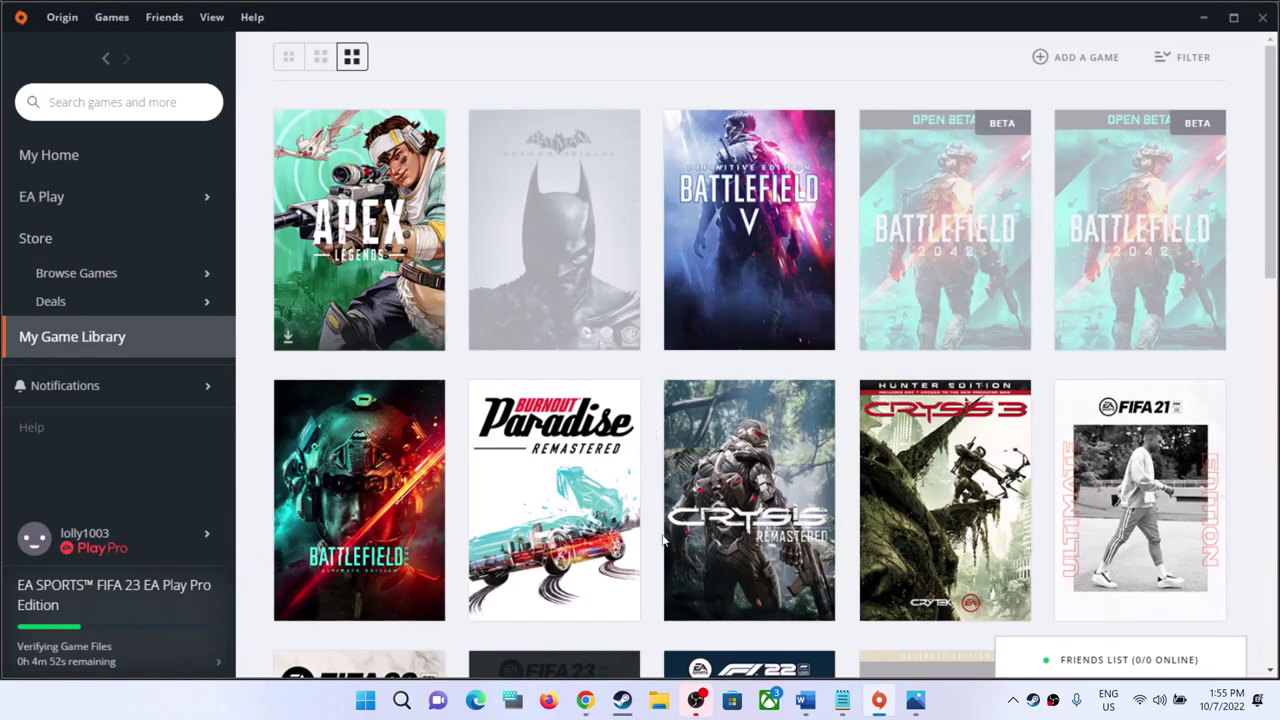
scroll(660, 540, "down", 3)
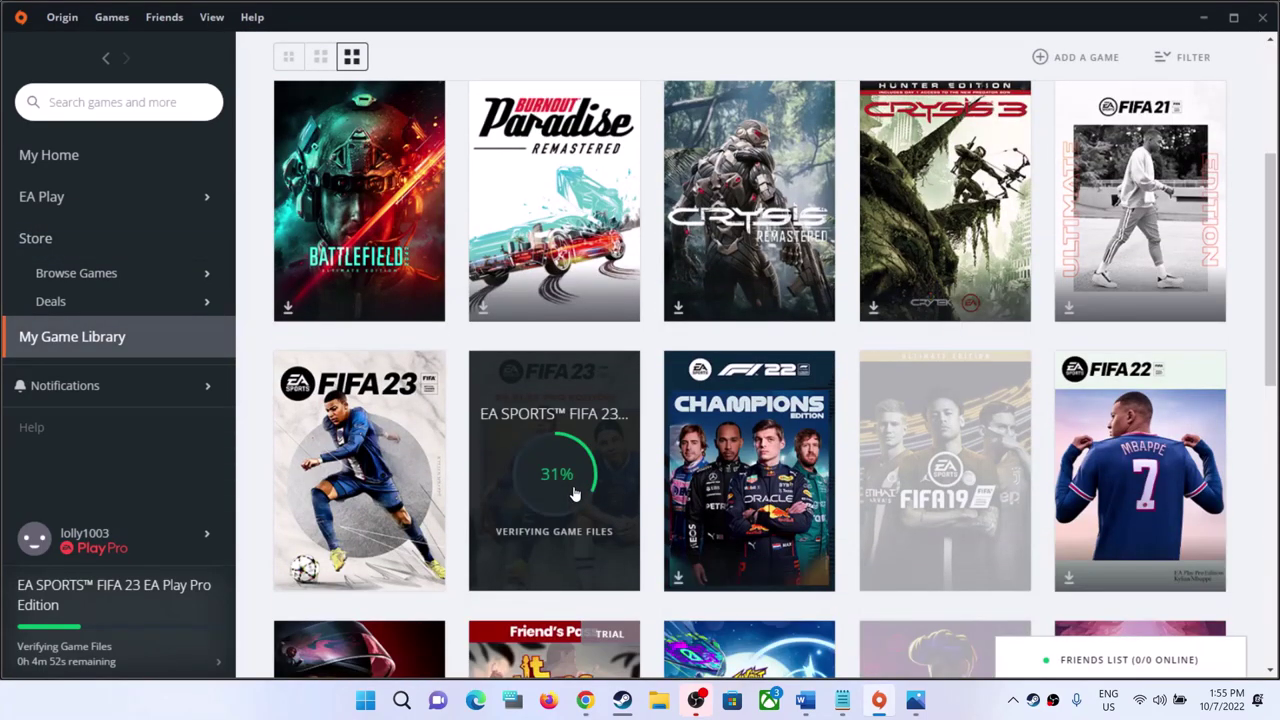
right_click(558, 478)
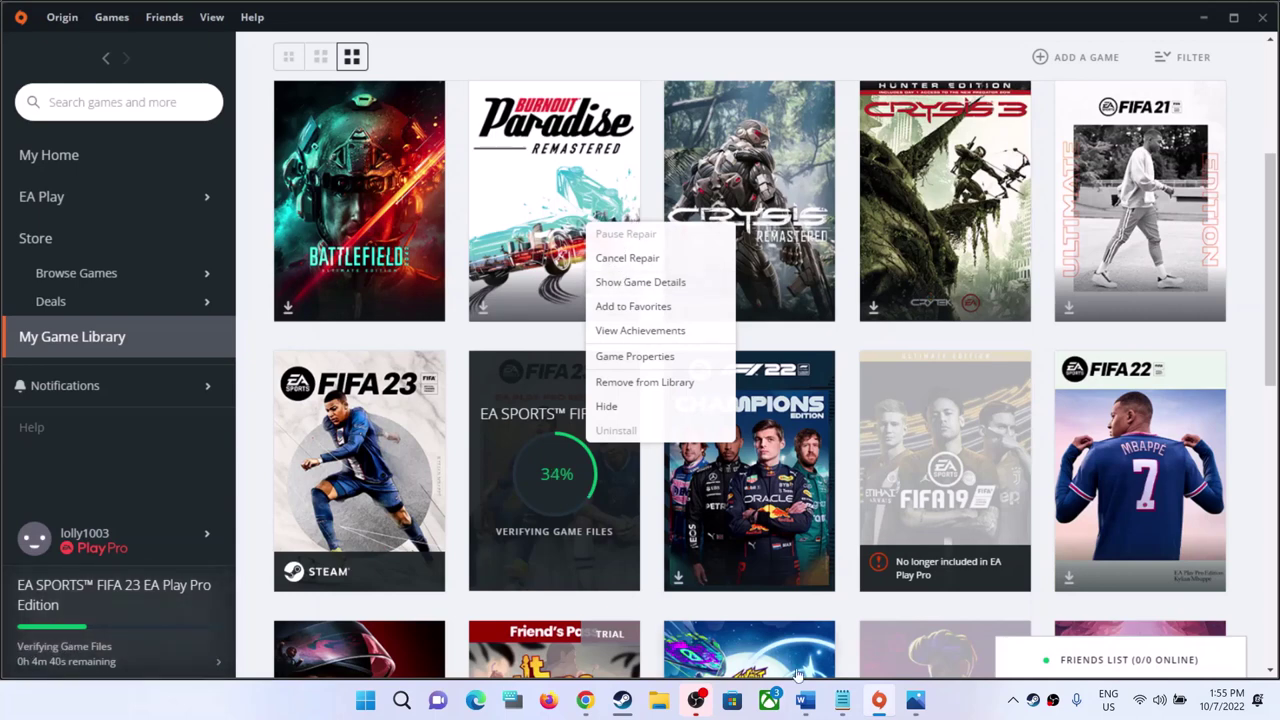
View EA SPORTS FIFA 23's Local Files properties in Steam (40.48 GB on E:), then close them
left_click(622, 700)
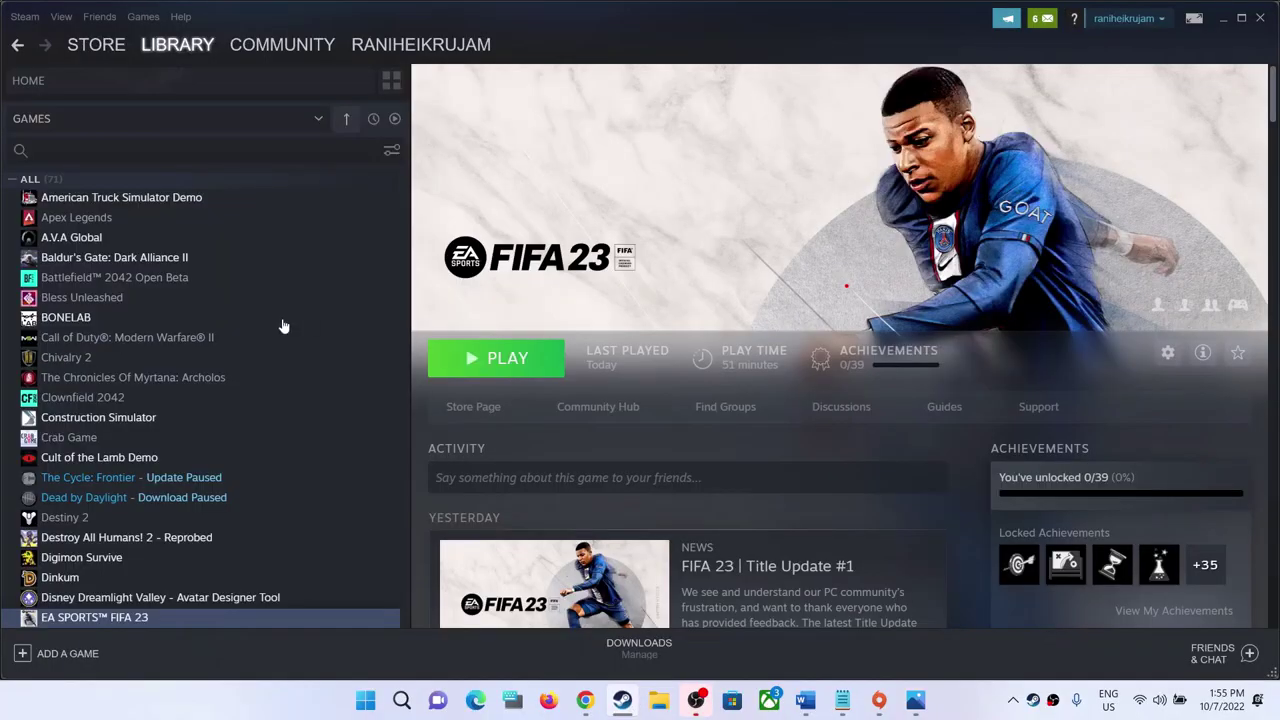
right_click(109, 620)
left_click(143, 606)
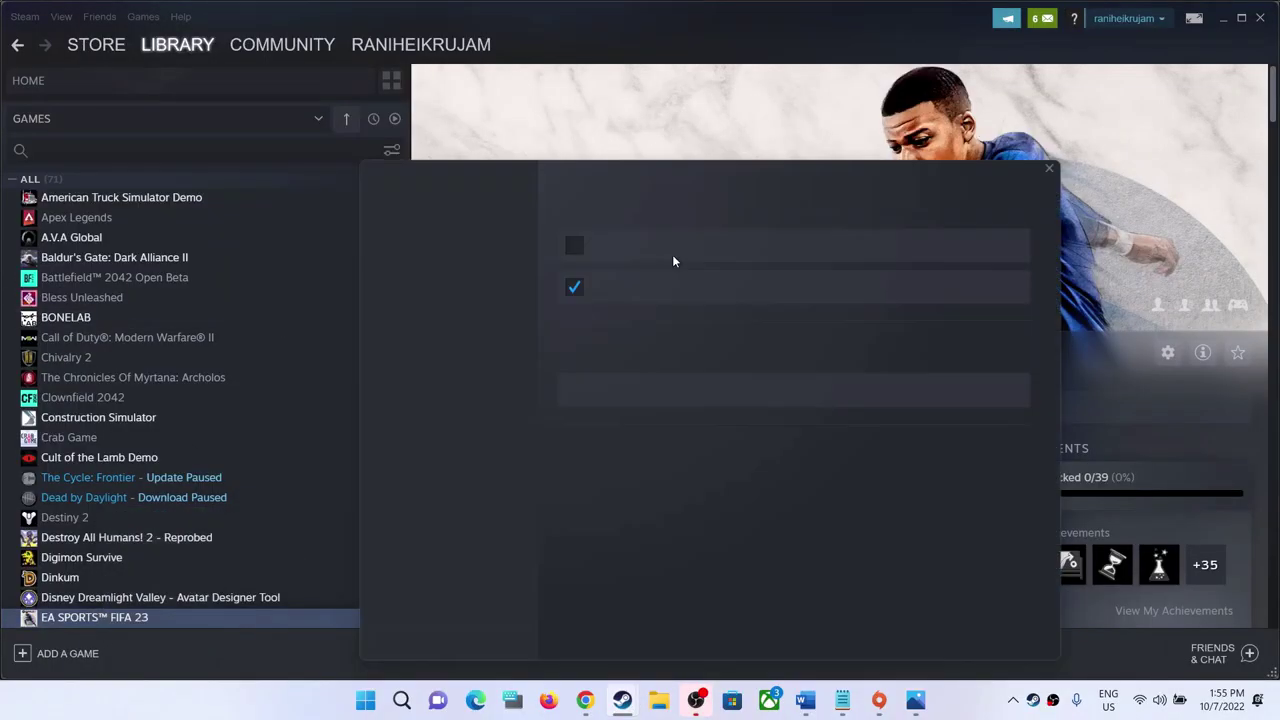
left_click_drag(674, 177, 684, 107)
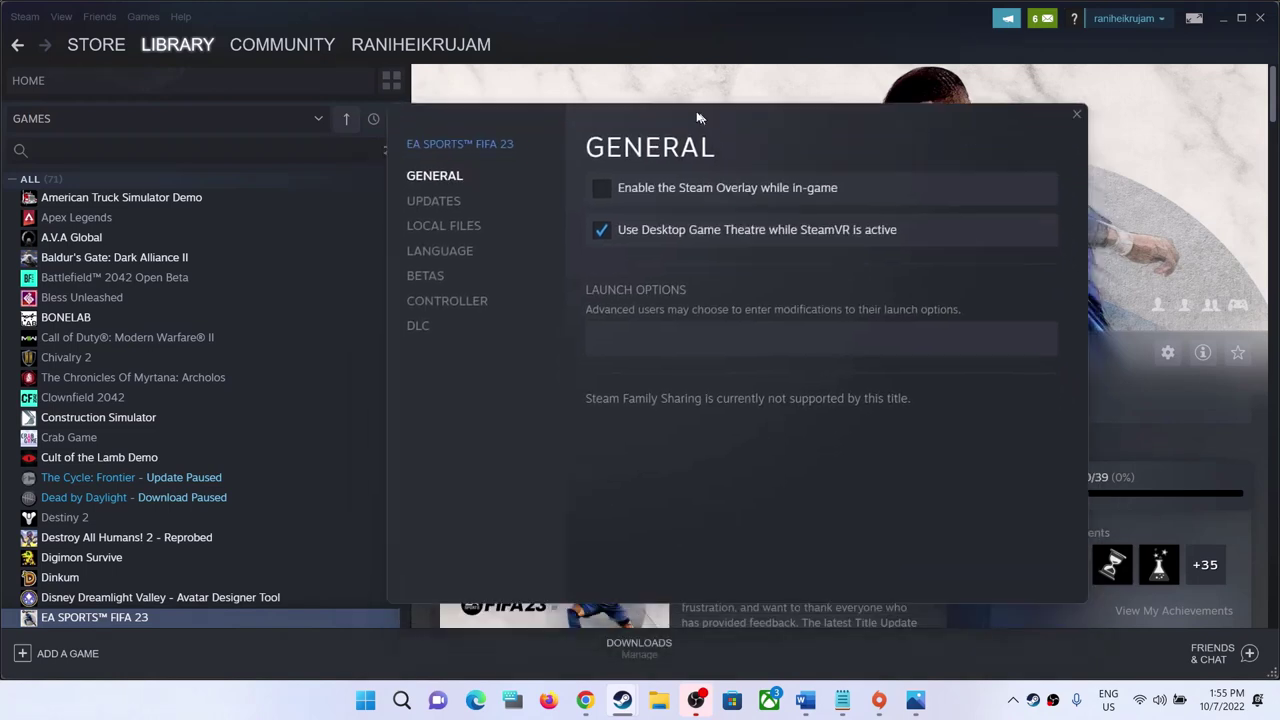
left_click(423, 216)
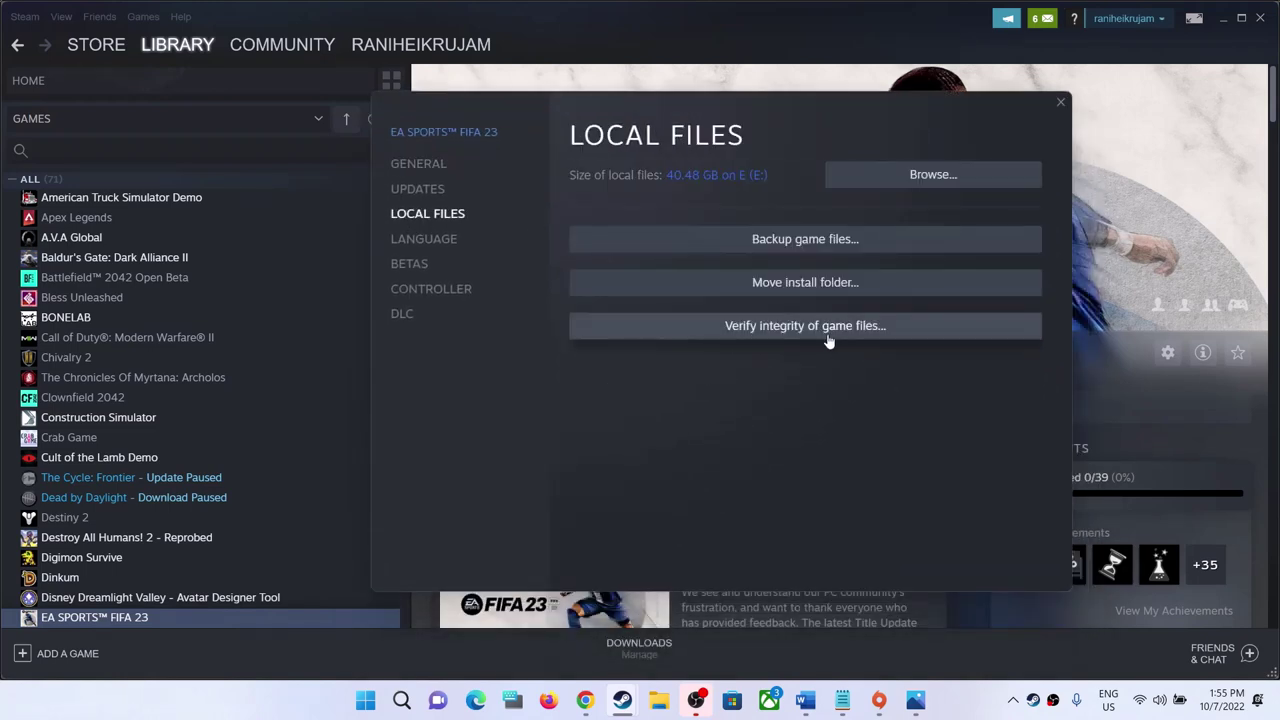
left_click(1061, 104)
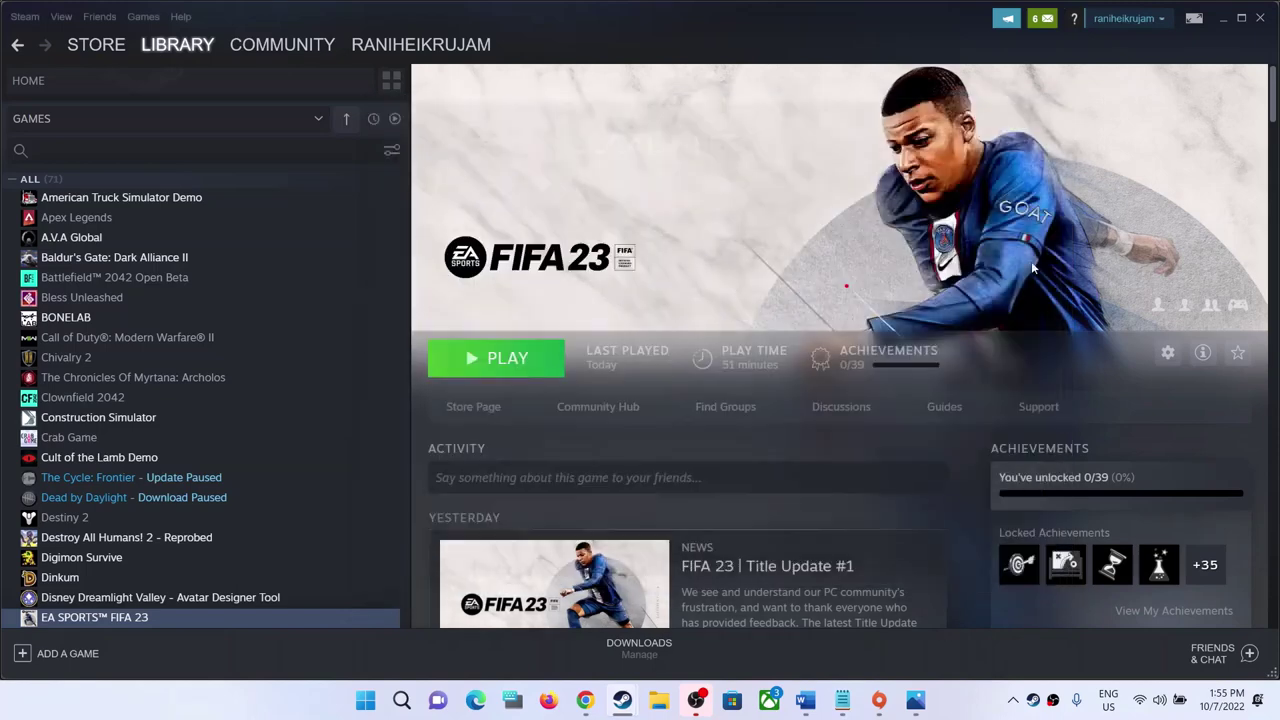
left_click(810, 708)
scroll(322, 445, "down", 5)
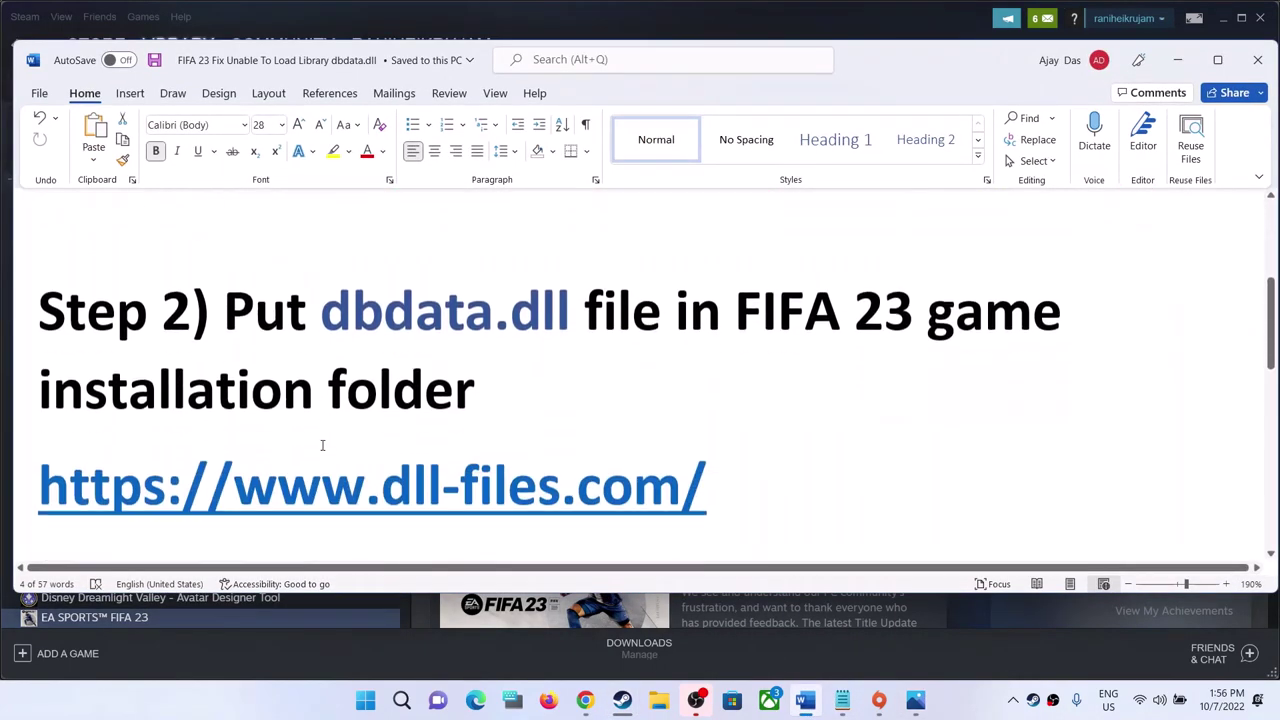
left_click_drag(322, 300, 1072, 300)
left_click_drag(941, 311, 491, 378)
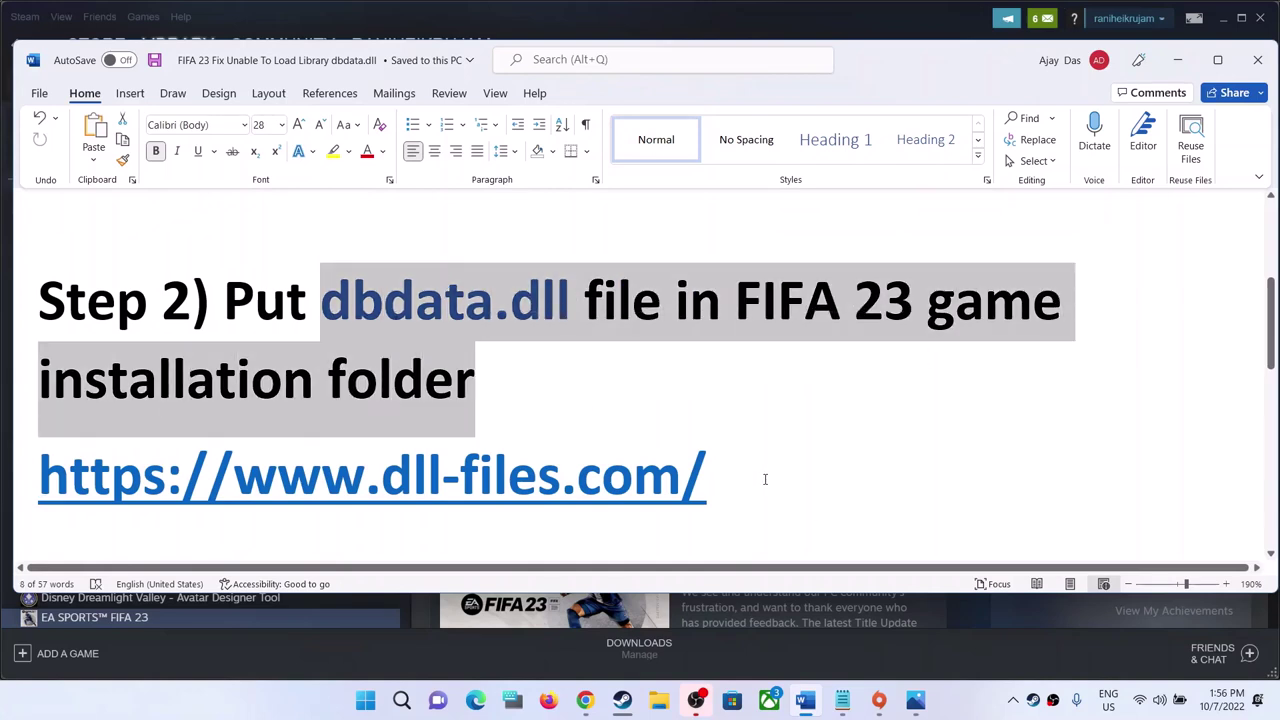
triple_click(765, 479)
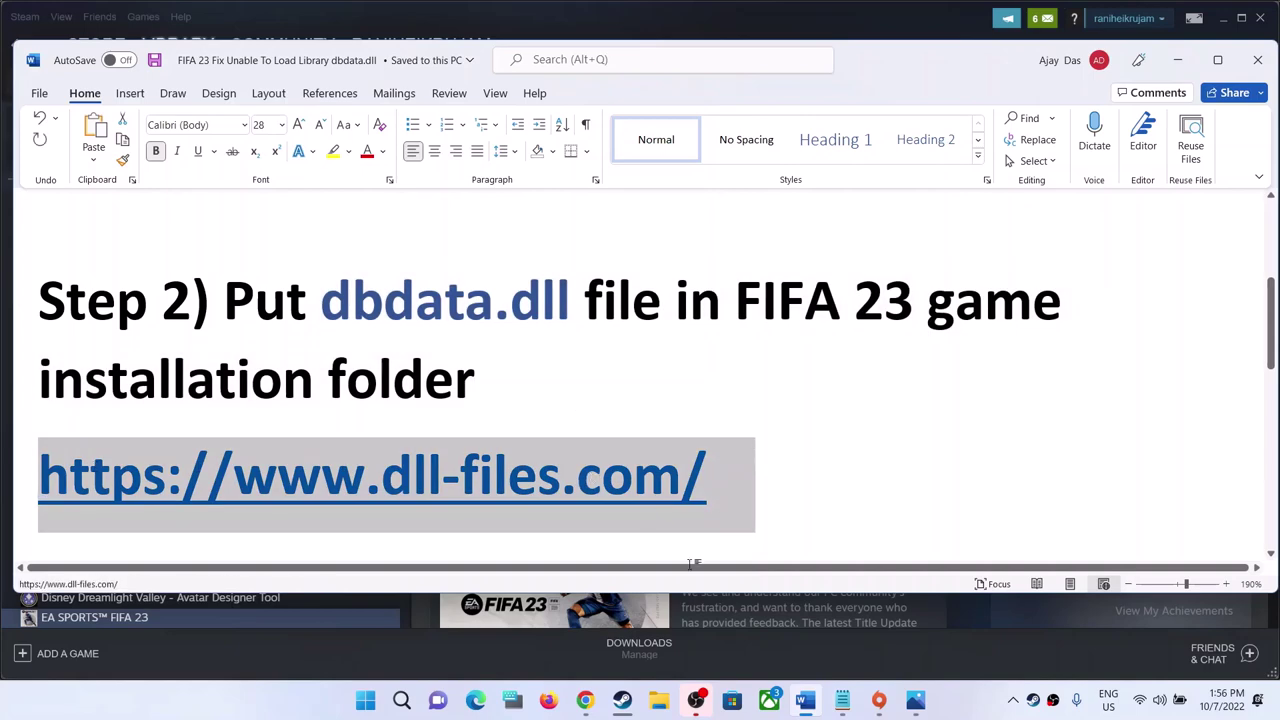
left_click(585, 700)
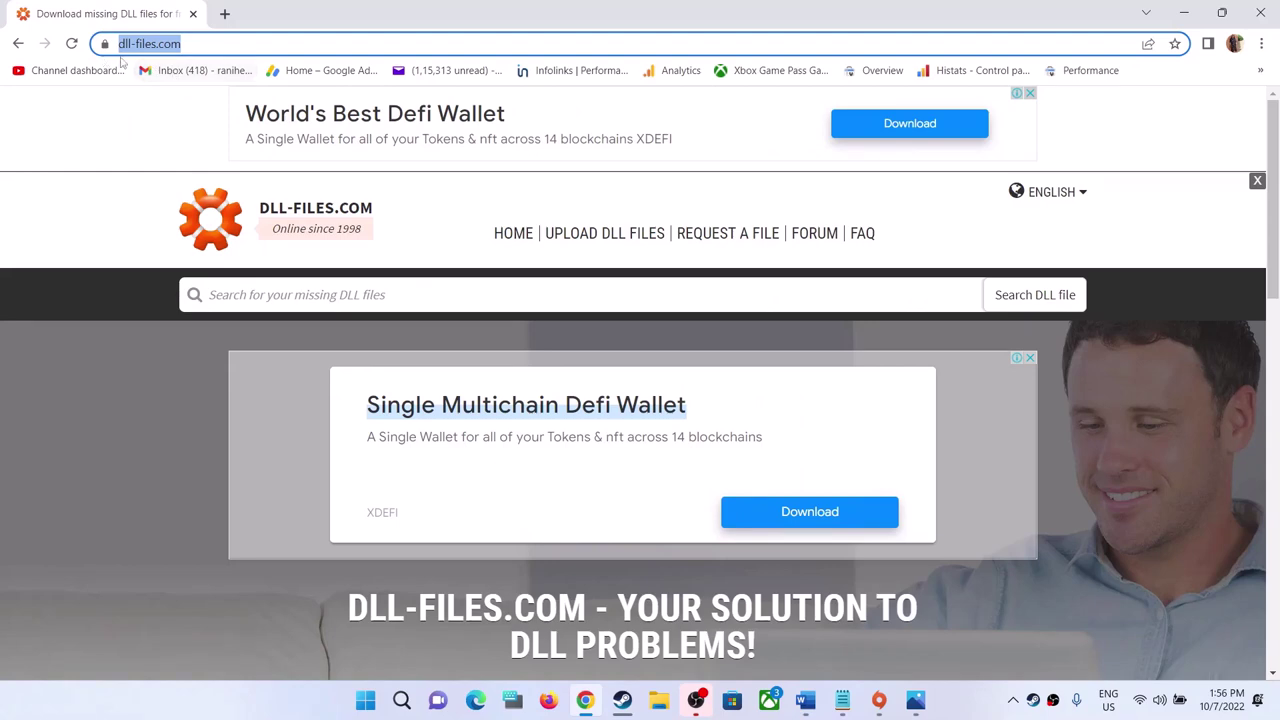
Copy 'dbdata.dll' from the notes and search for it on dll-files.com
key("alt+Tab")
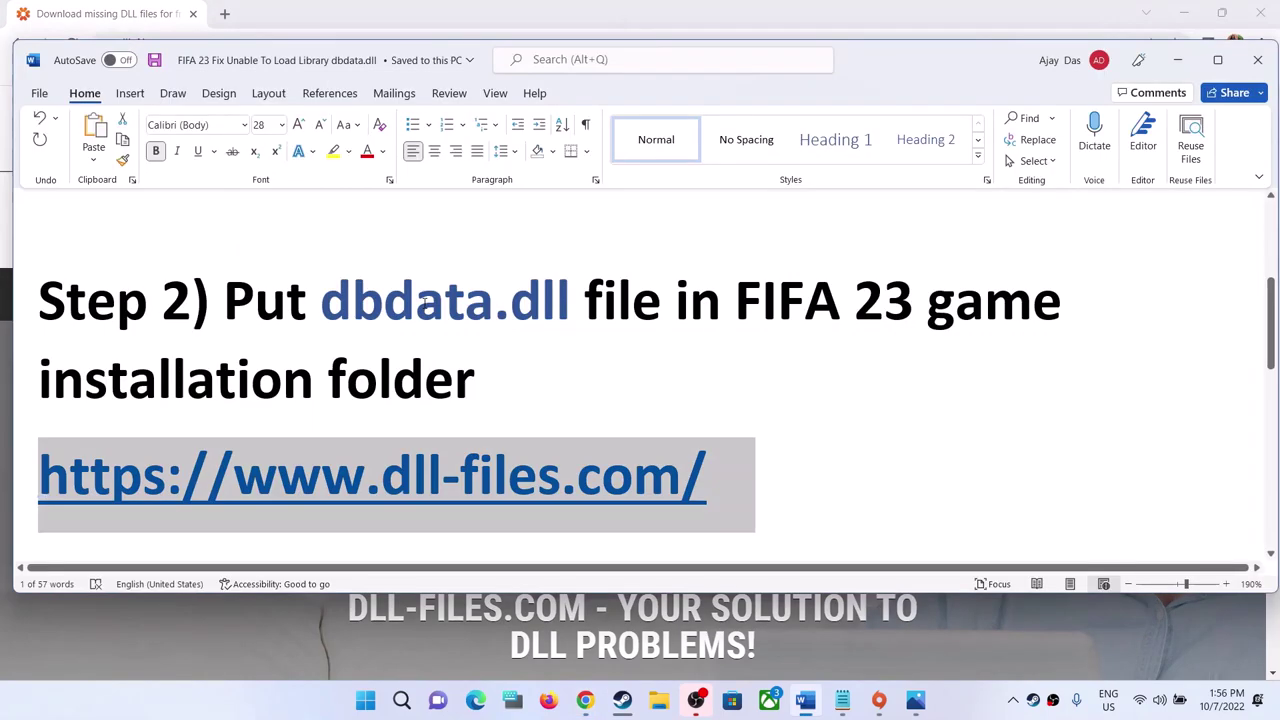
left_click_drag(322, 303, 560, 295)
key("ctrl+c")
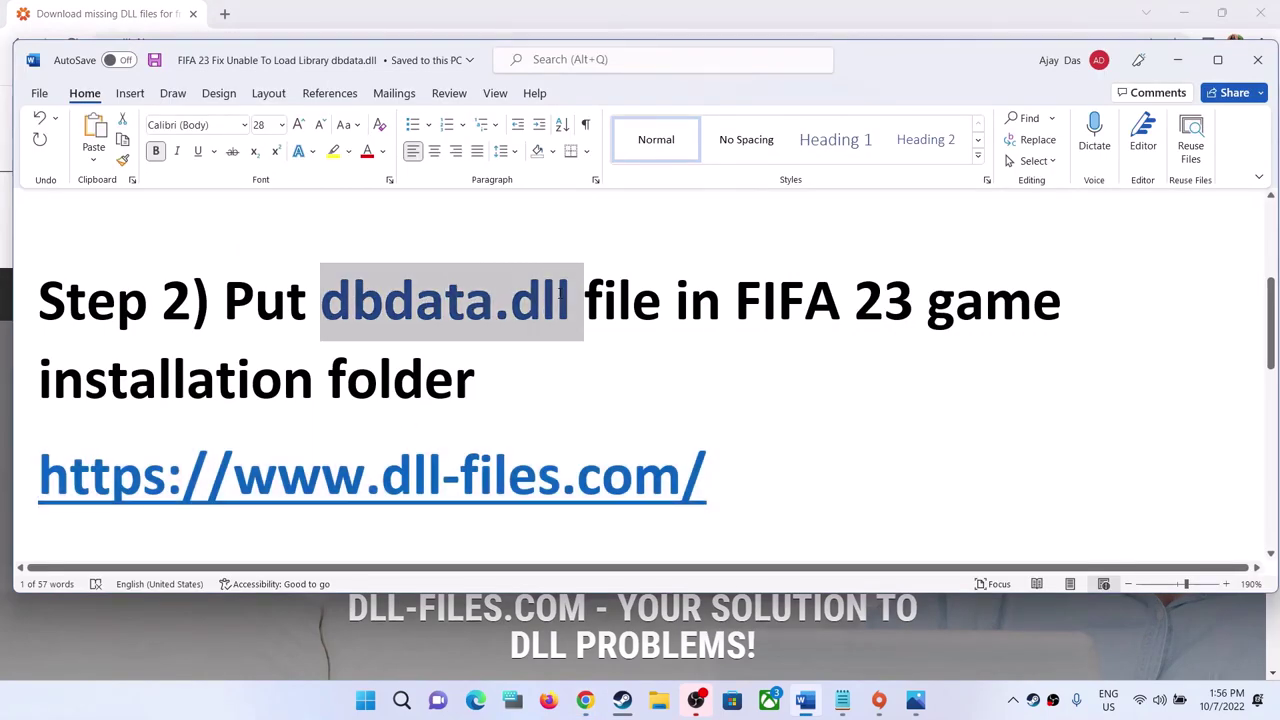
key("alt+Tab")
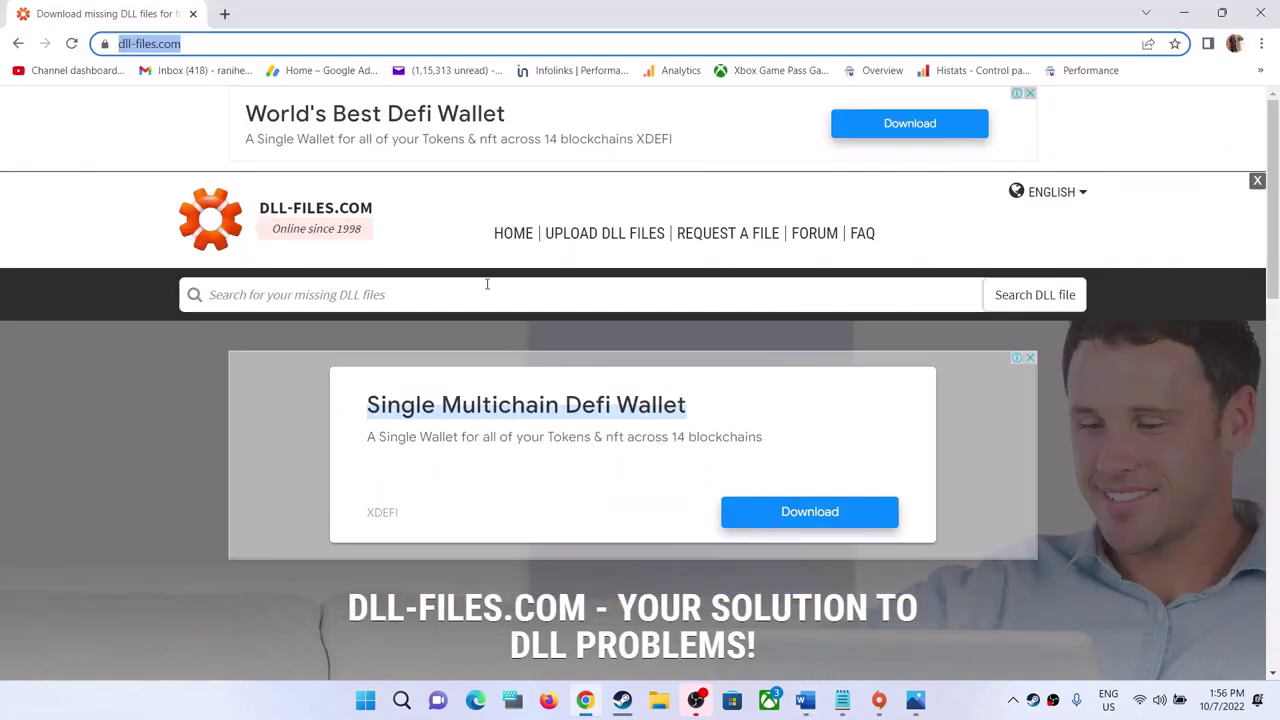
left_click(326, 296)
key("ctrl+v")
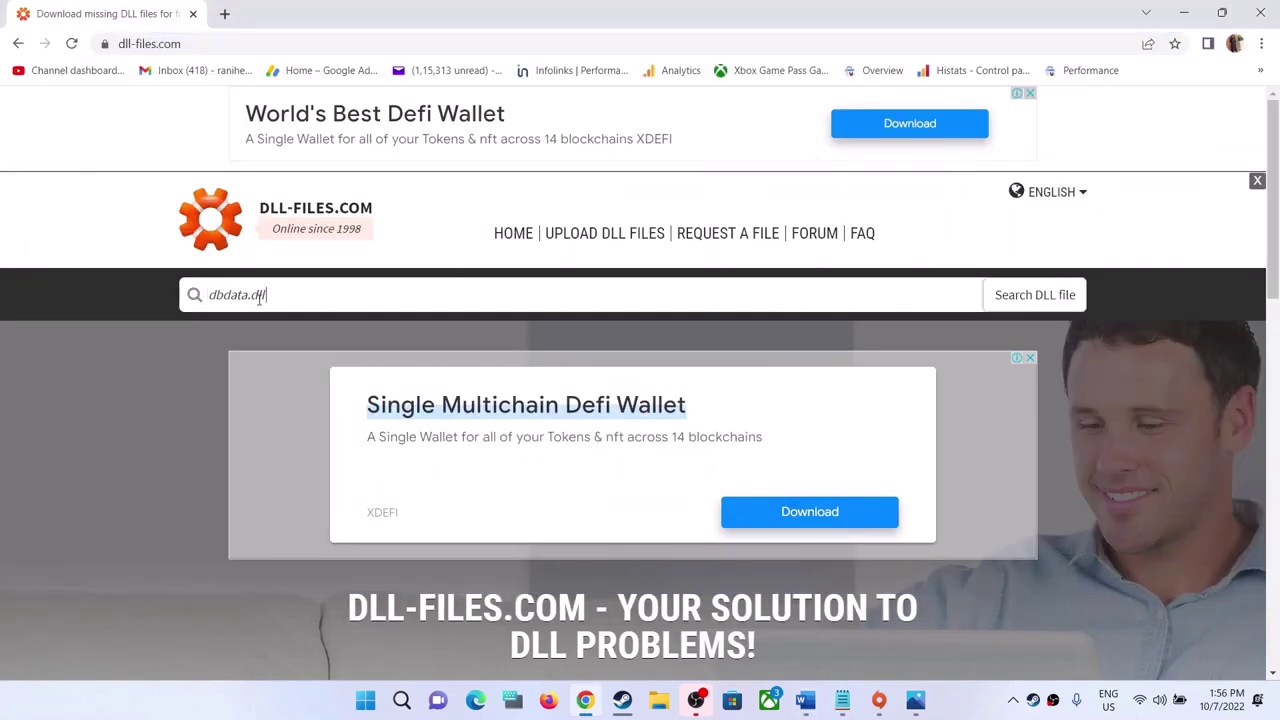
left_click(1001, 303)
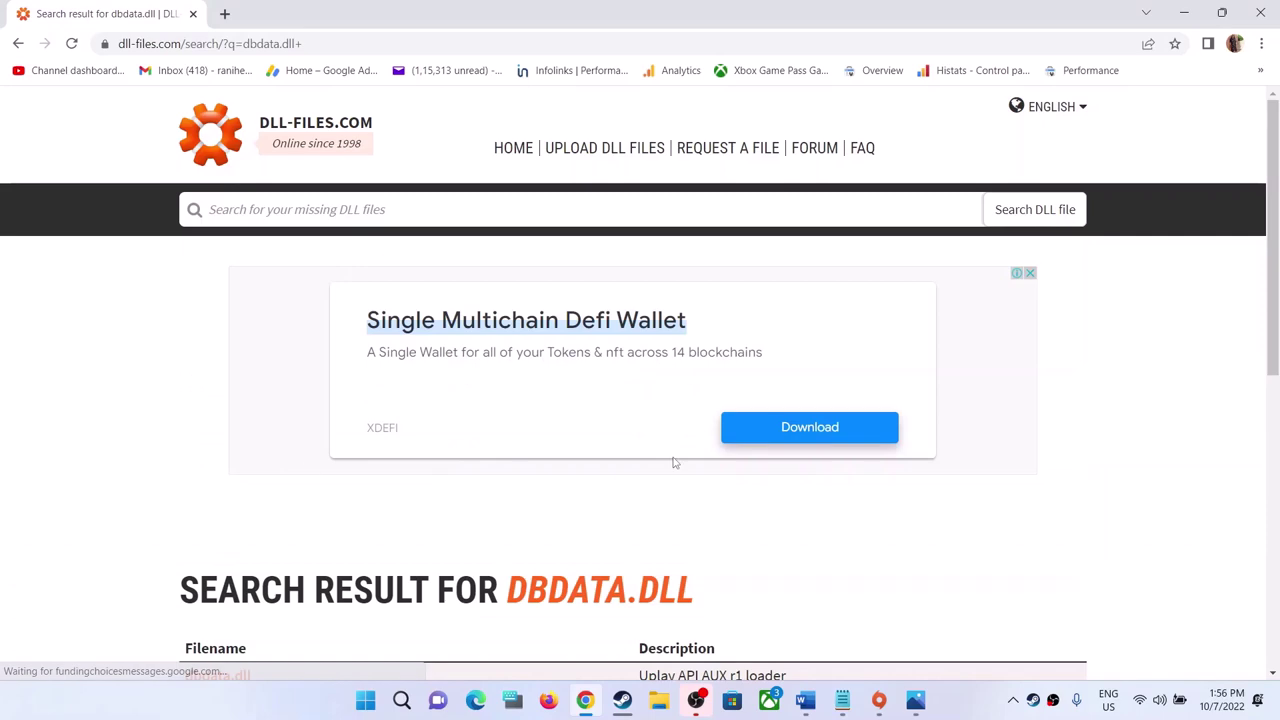
scroll(594, 491, "down", 4)
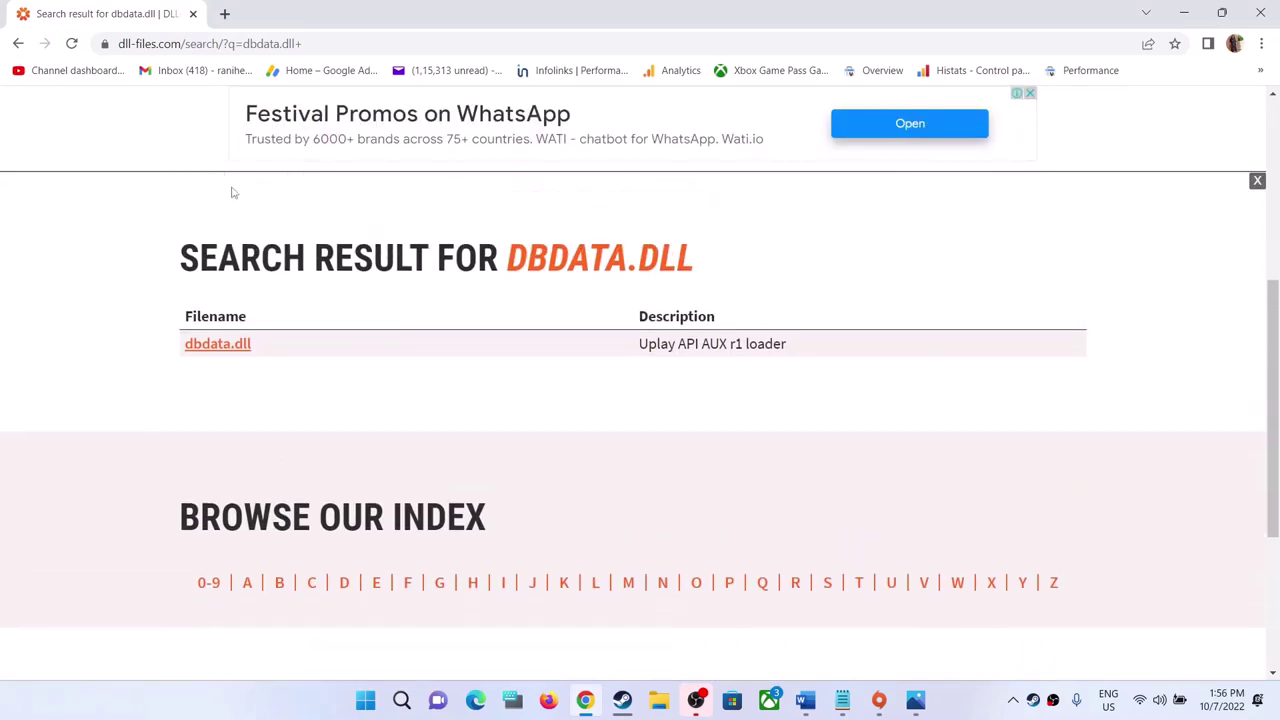
Open the dbdata.dll page and compare the Ubisoft and Electronic Arts versions listed
left_click(205, 344)
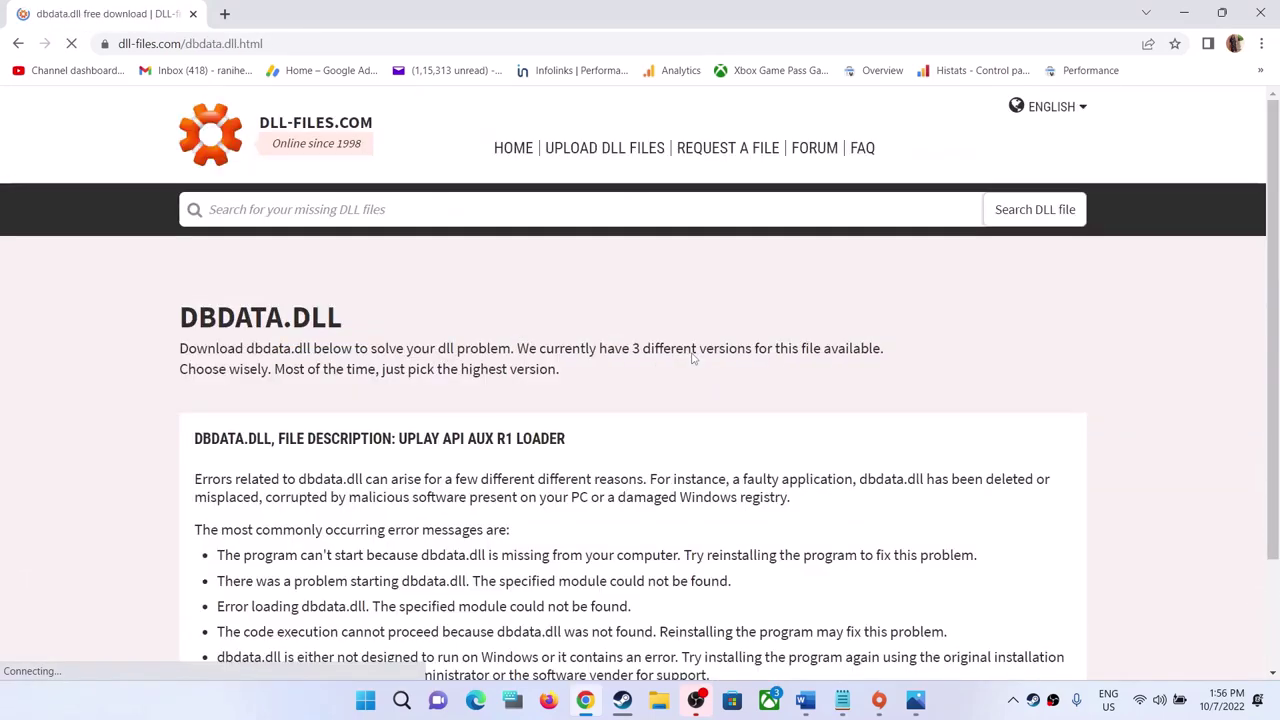
scroll(583, 412, "down", 7)
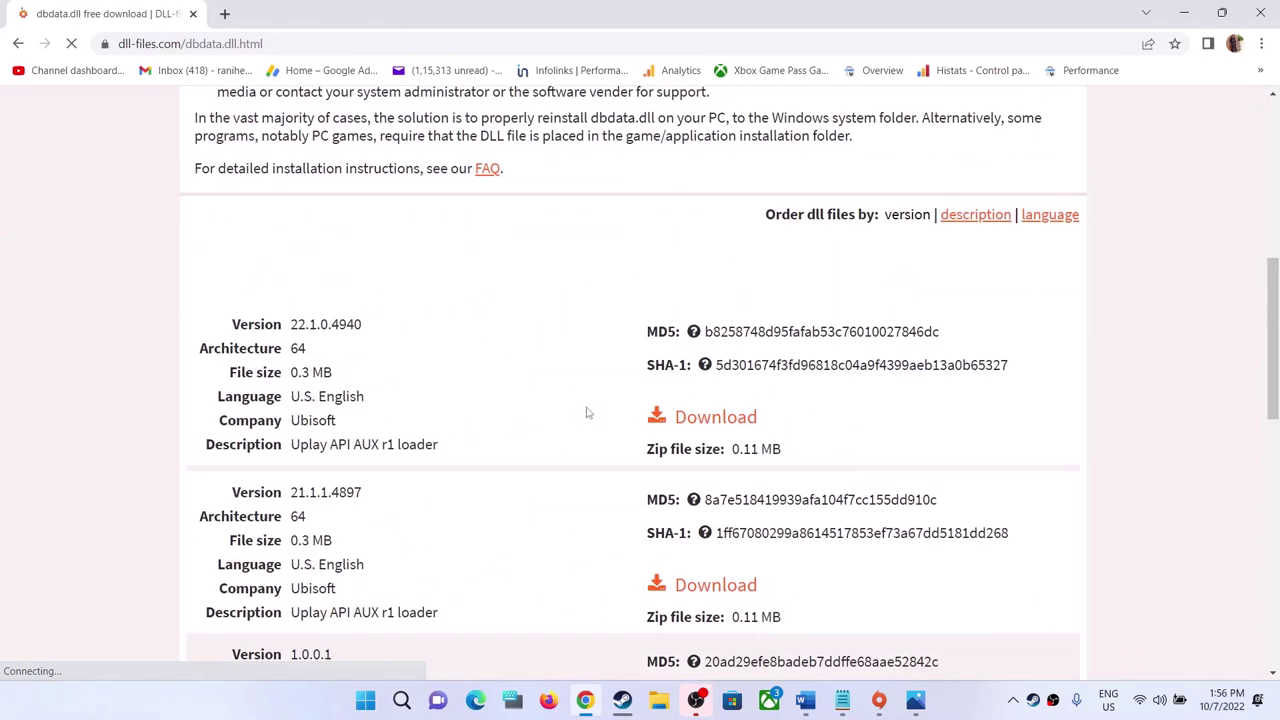
scroll(551, 380, "down", 3)
double_click(300, 305)
left_click(305, 212)
scroll(376, 411, "down", 1)
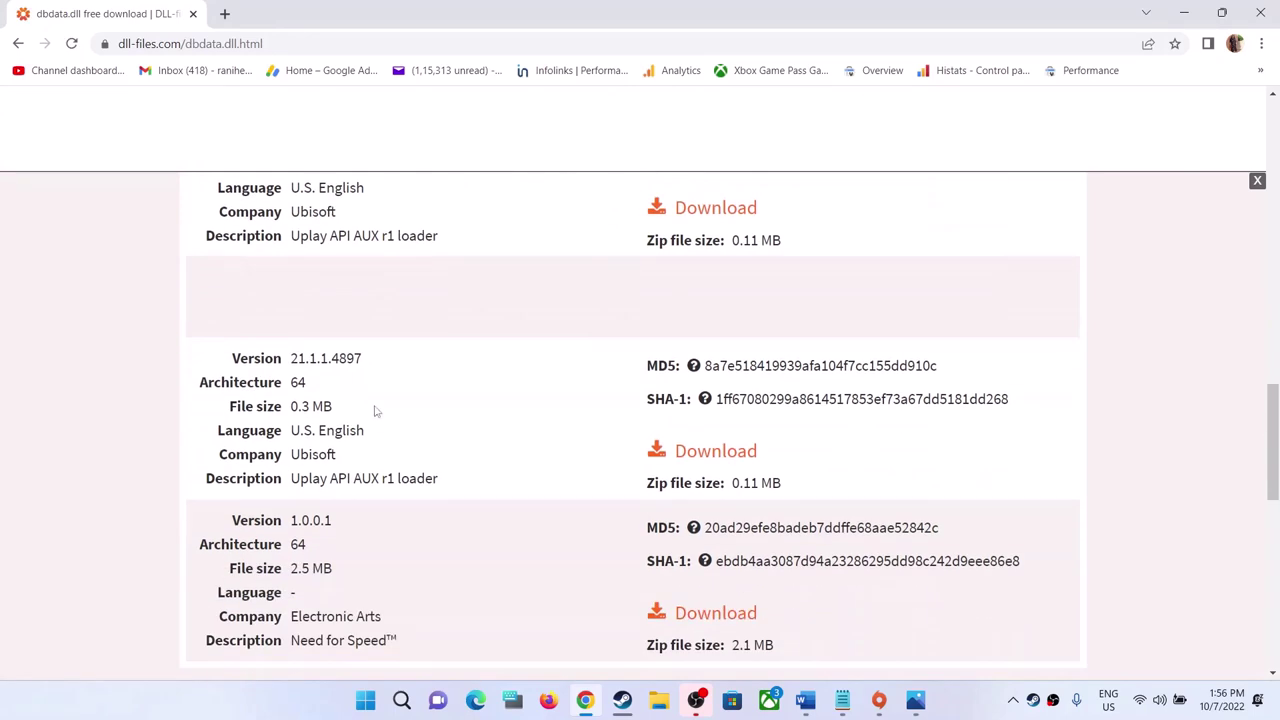
scroll(376, 411, "down", 1)
left_click_drag(293, 382, 370, 384)
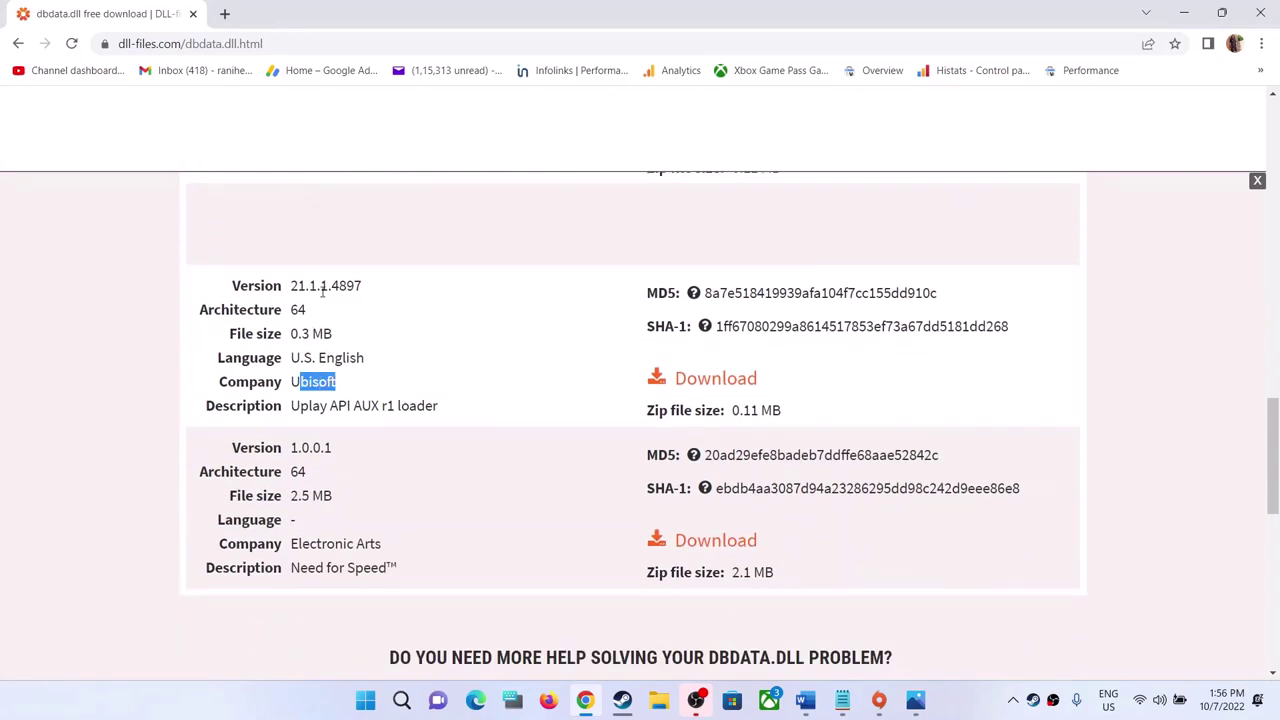
left_click_drag(317, 287, 387, 293)
scroll(378, 454, "down", 2)
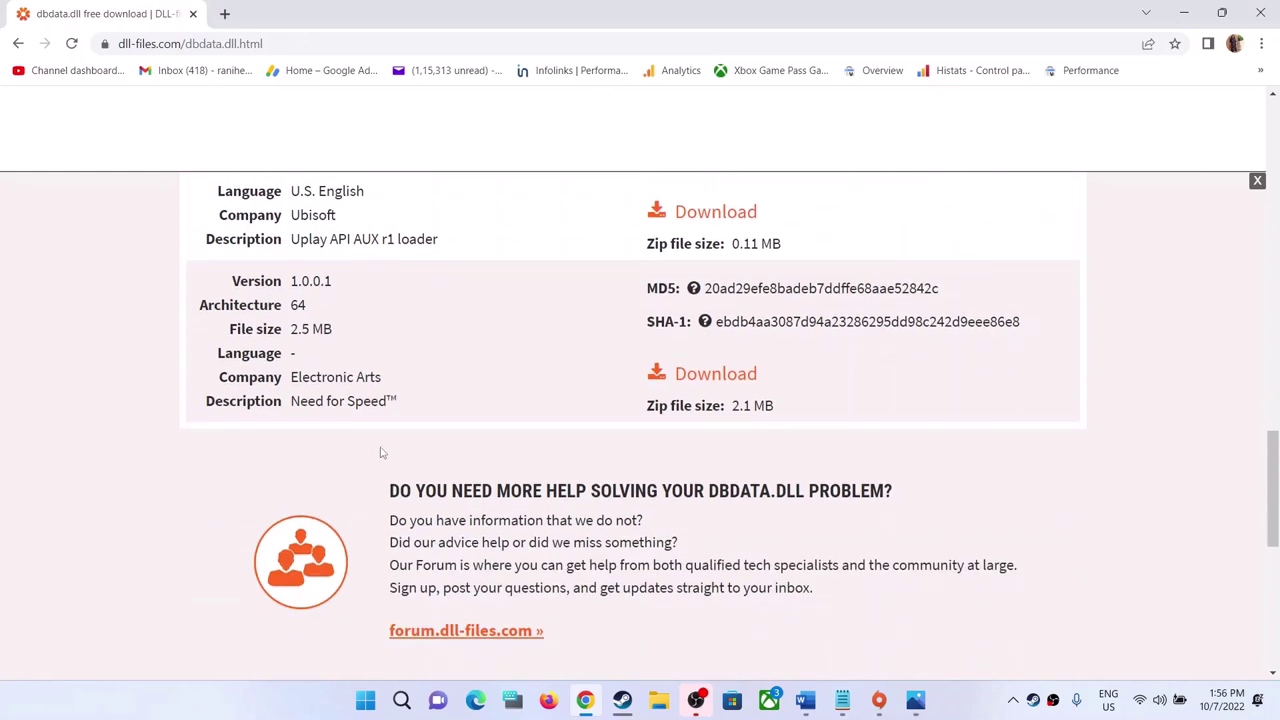
left_click_drag(298, 377, 416, 377)
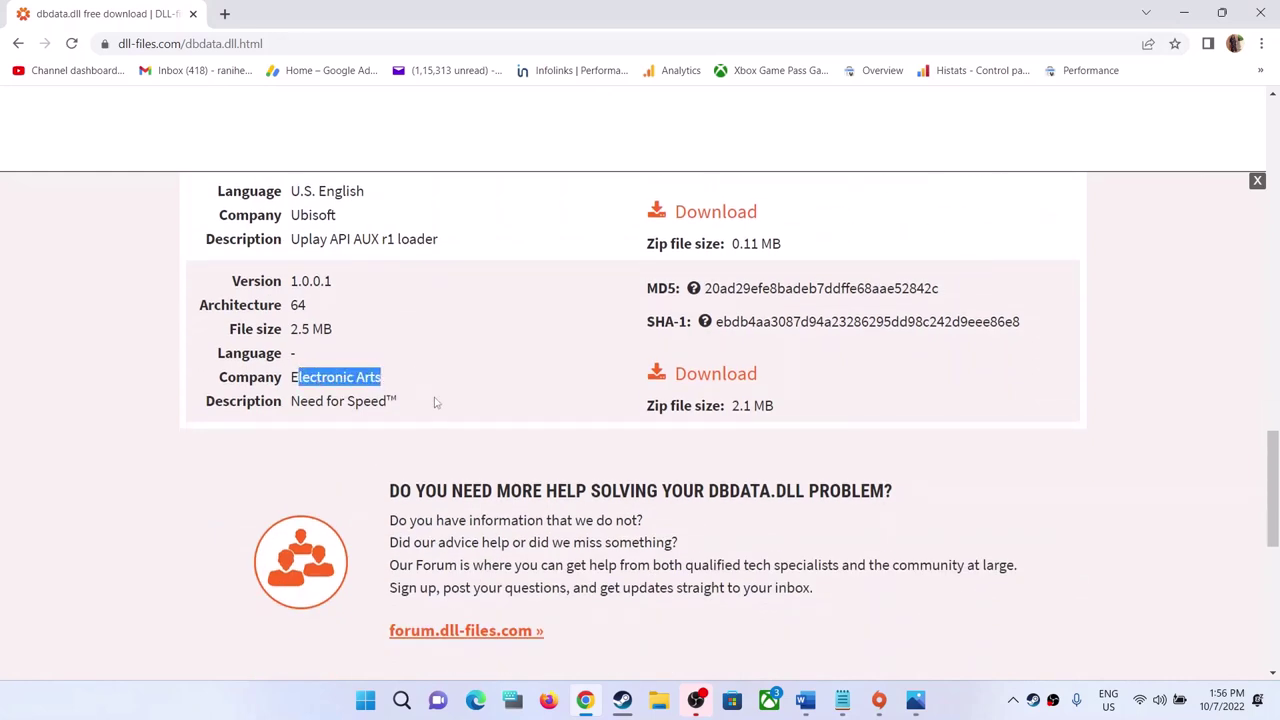
Download the Electronic Arts version 1.0.0.1 as dbdata (1).zip and show it in its folder
scroll(480, 474, "up", 1)
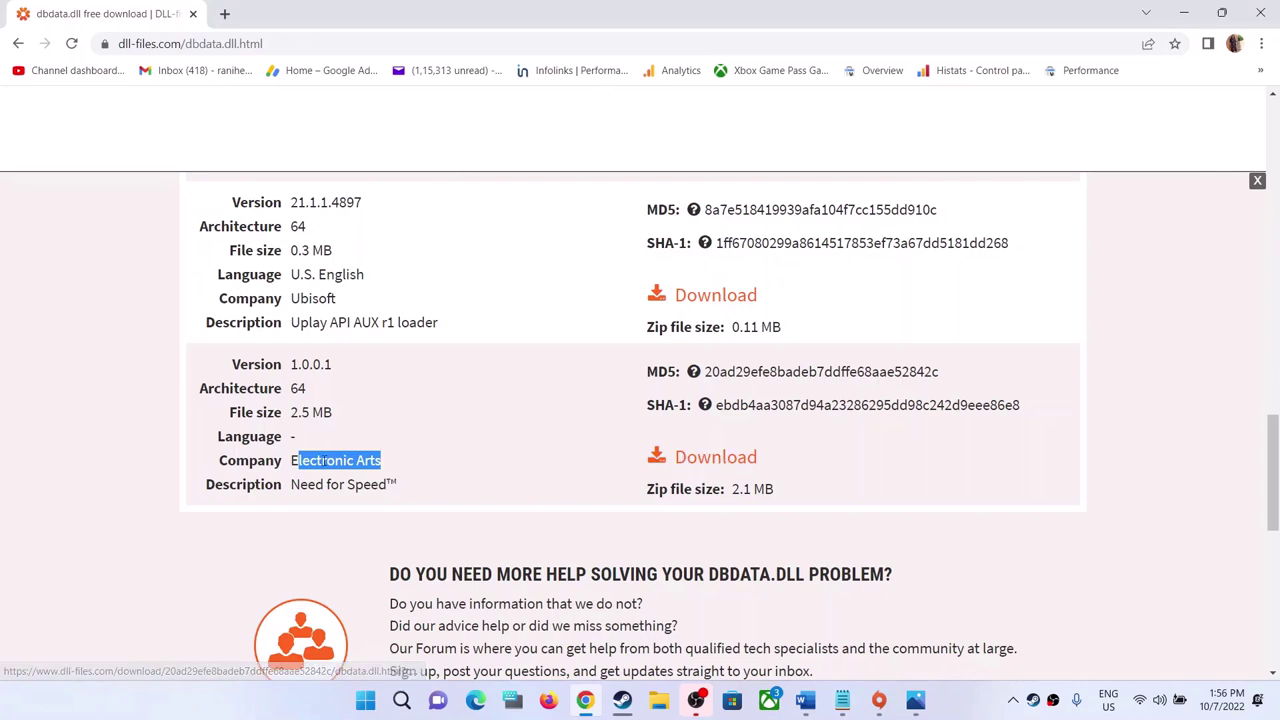
left_click_drag(301, 460, 437, 466)
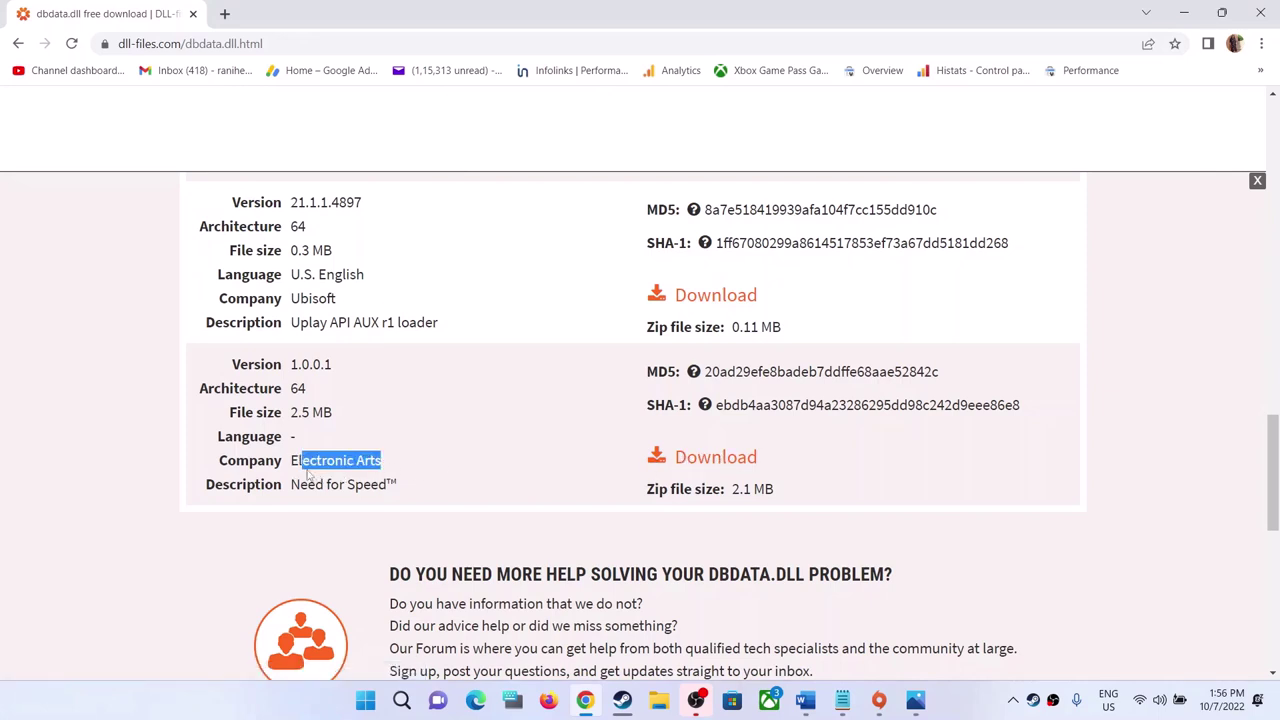
left_click_drag(296, 462, 499, 466)
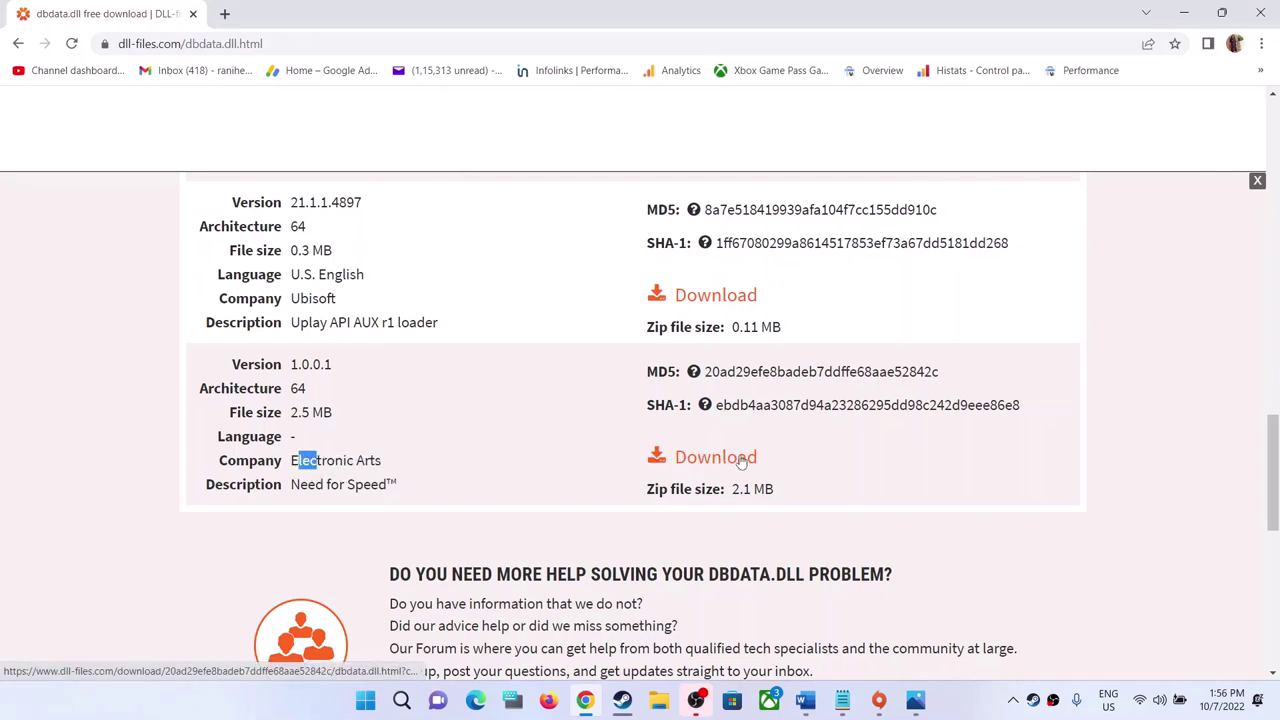
scroll(722, 466, "up", 3)
scroll(712, 563, "down", 3)
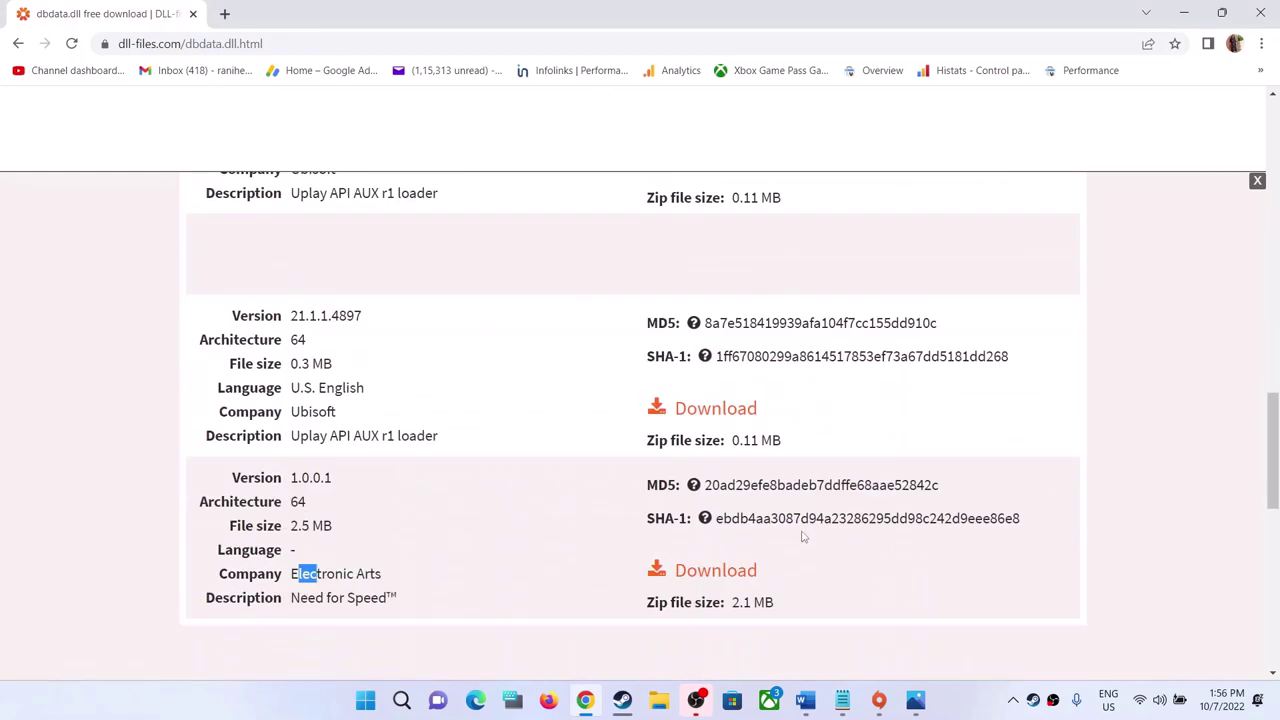
left_click_drag(348, 463, 531, 467)
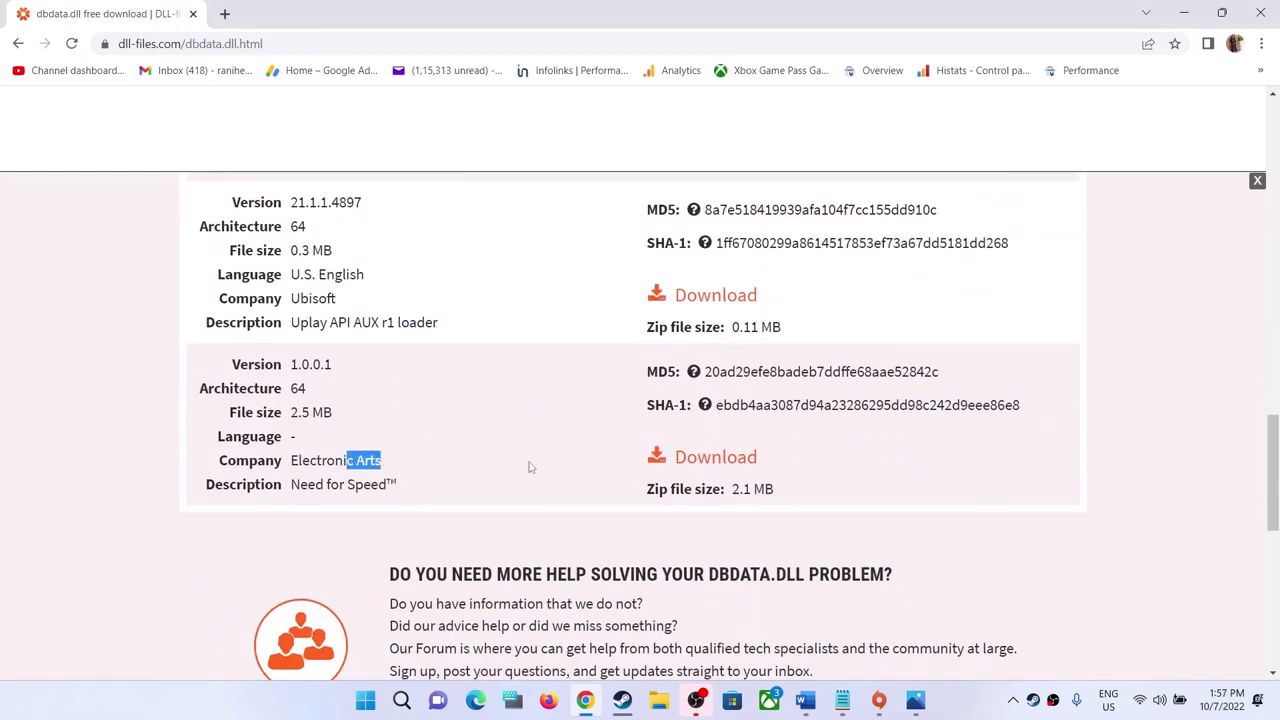
left_click(716, 466)
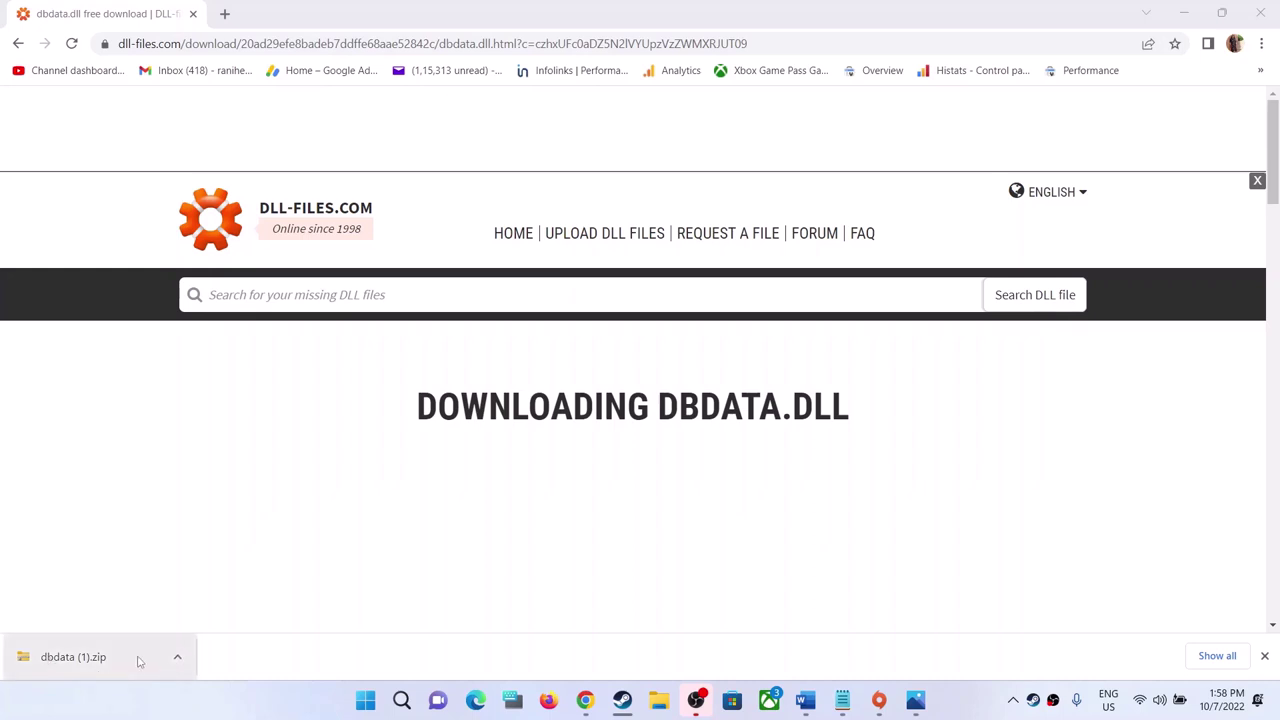
left_click(175, 658)
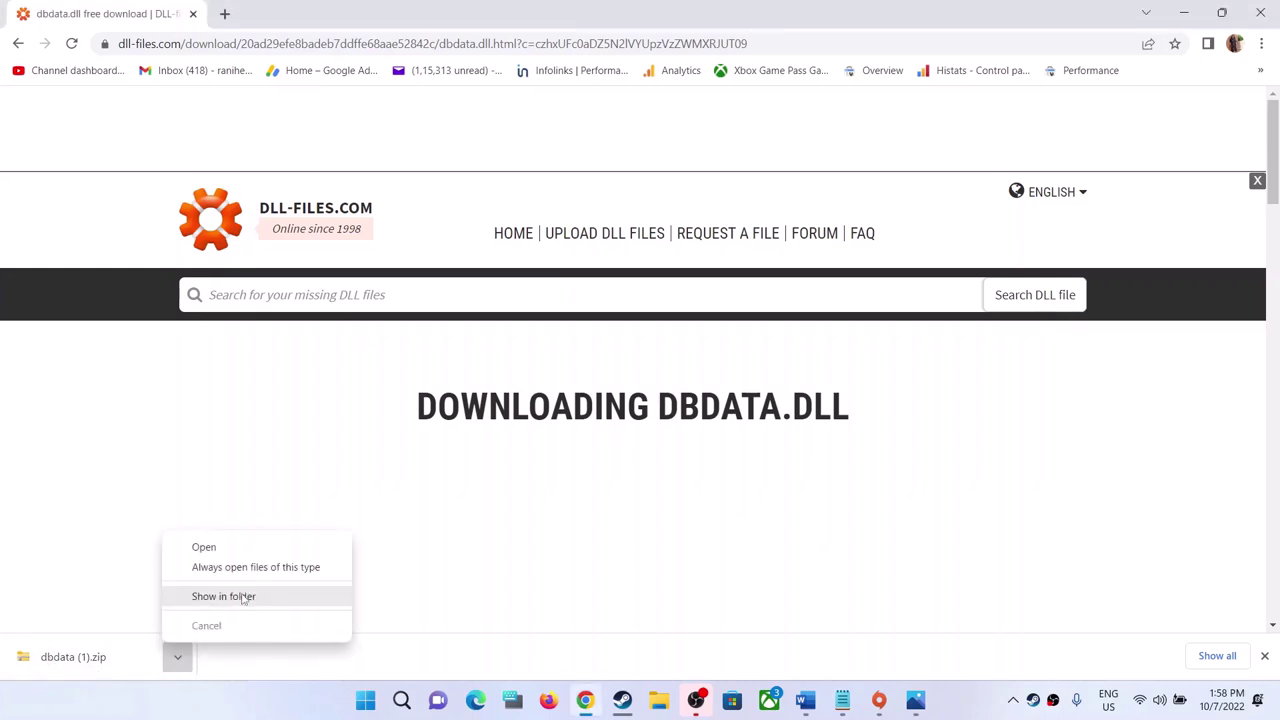
left_click(224, 596)
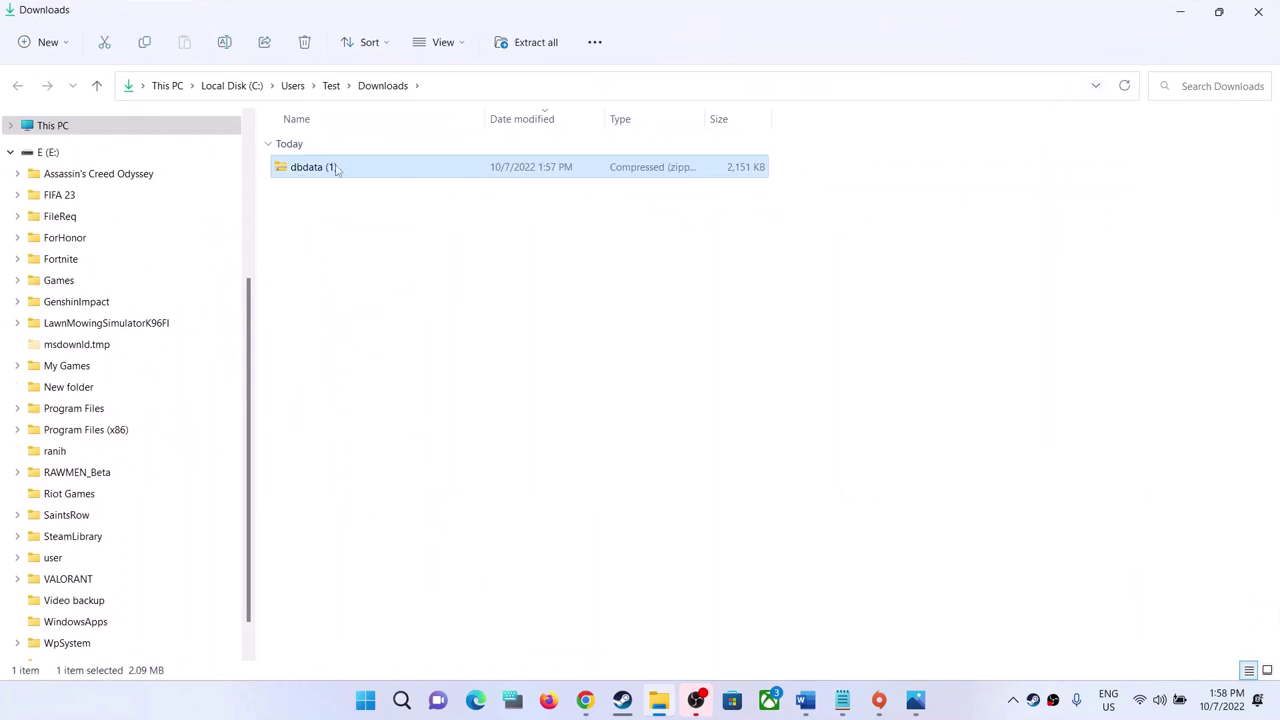
Extract the dbdata zip to its suggested folder and copy the extracted dbdata.dll
right_click(357, 181)
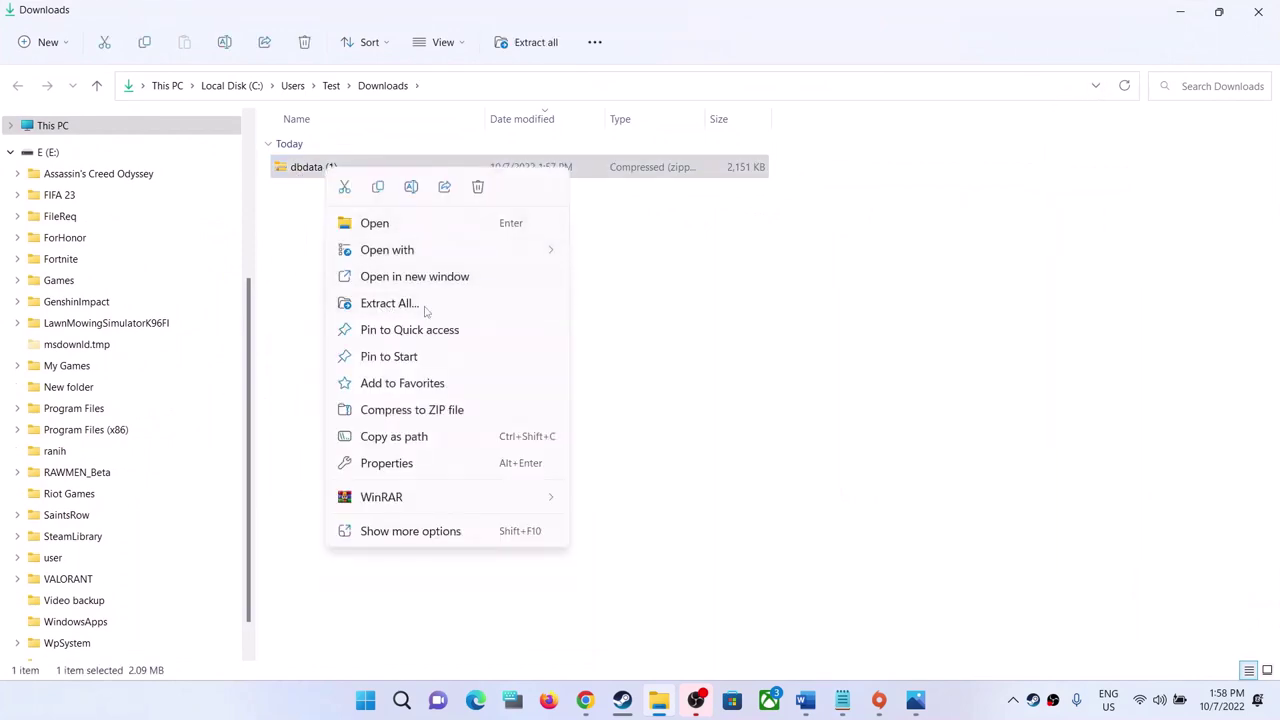
left_click(422, 308)
left_click(768, 520)
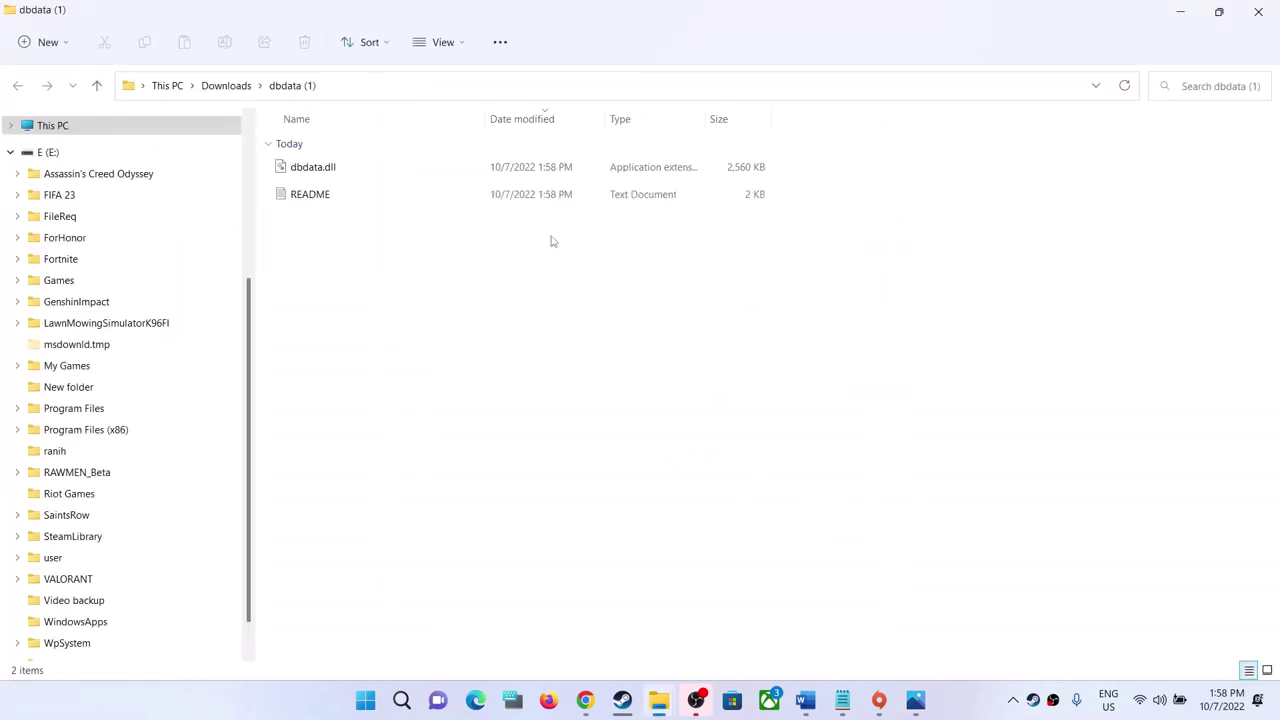
left_click(300, 173)
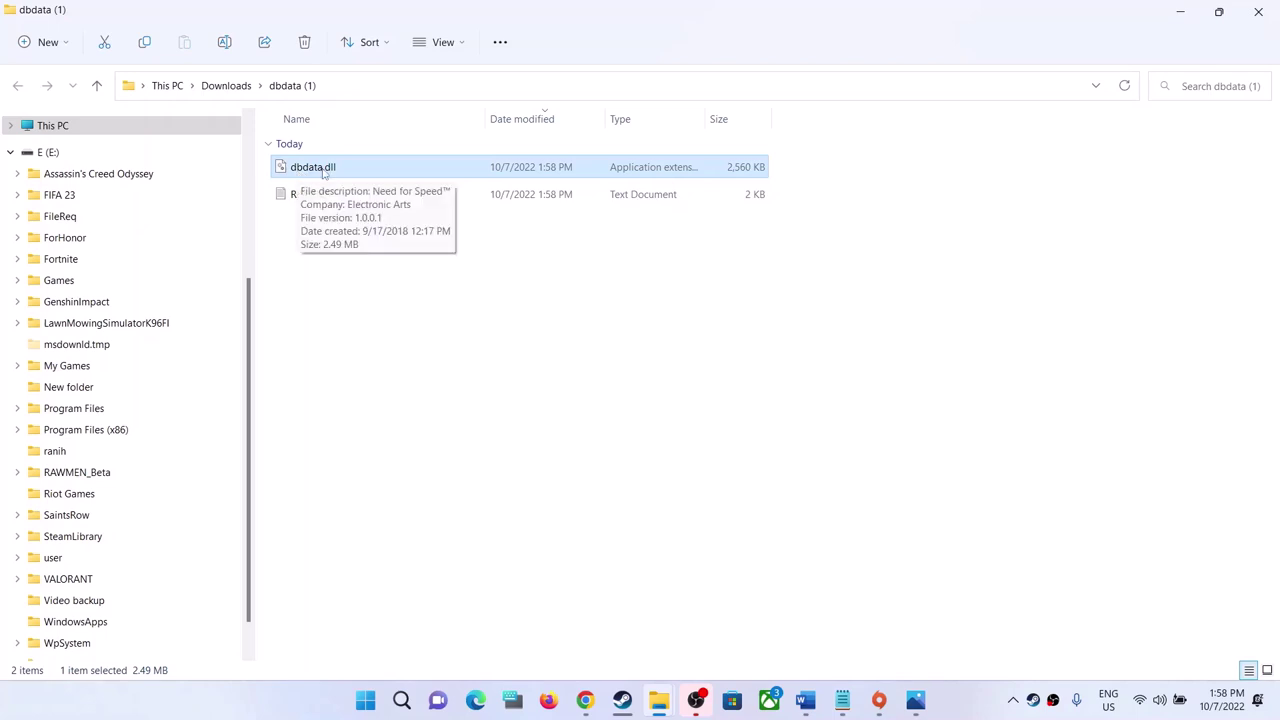
right_click(324, 173)
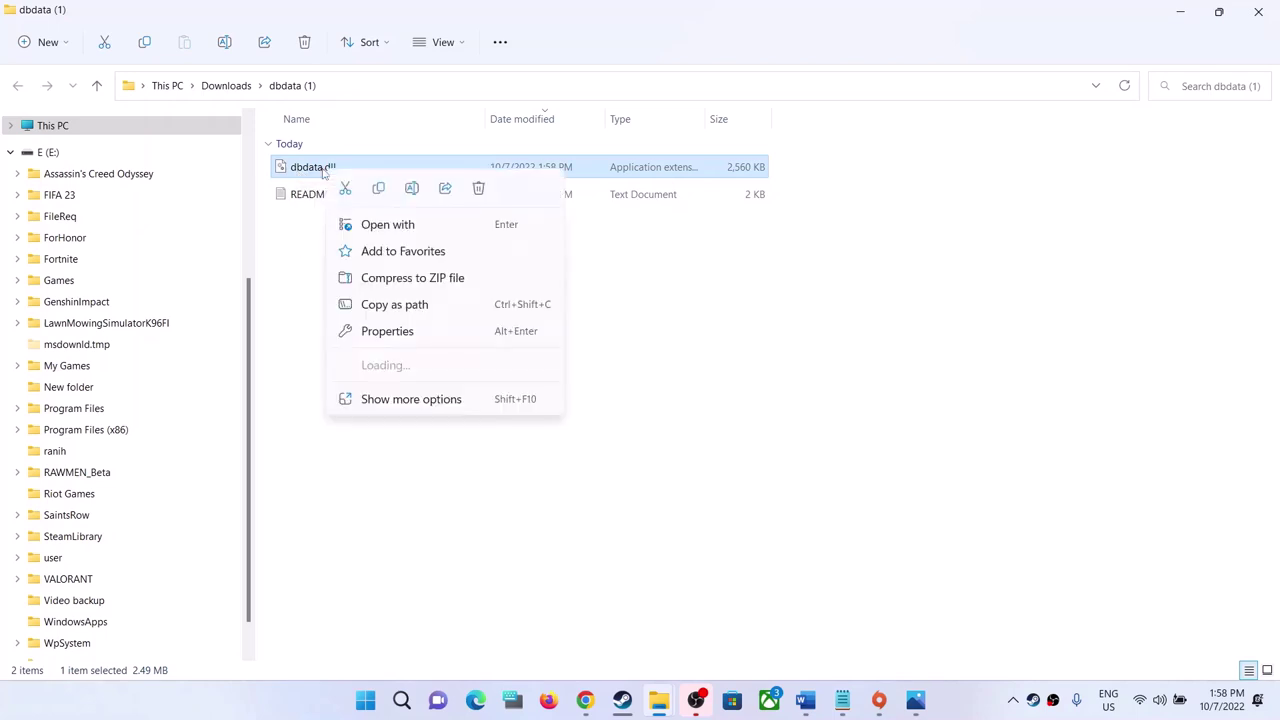
left_click(378, 192)
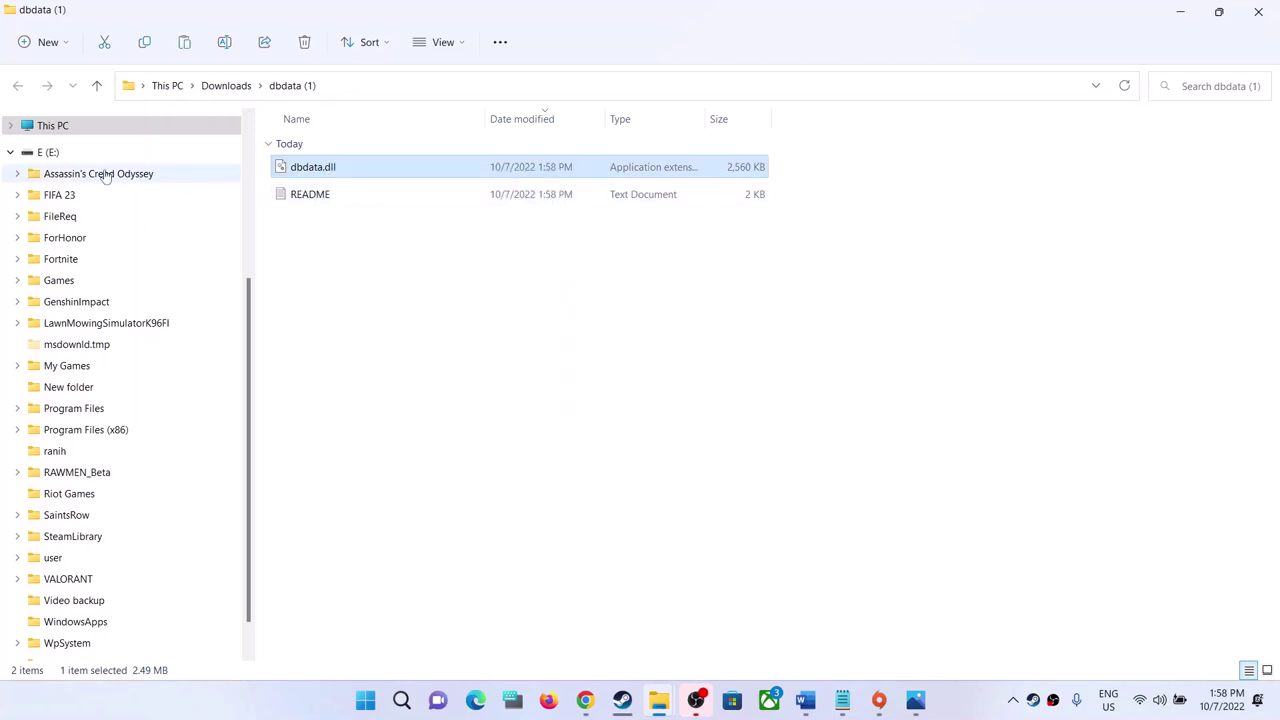
Browse to C:\Program Files (x86)\Steam\steamapps\common to look for the game
scroll(160, 200, "up", 1)
left_click(61, 204)
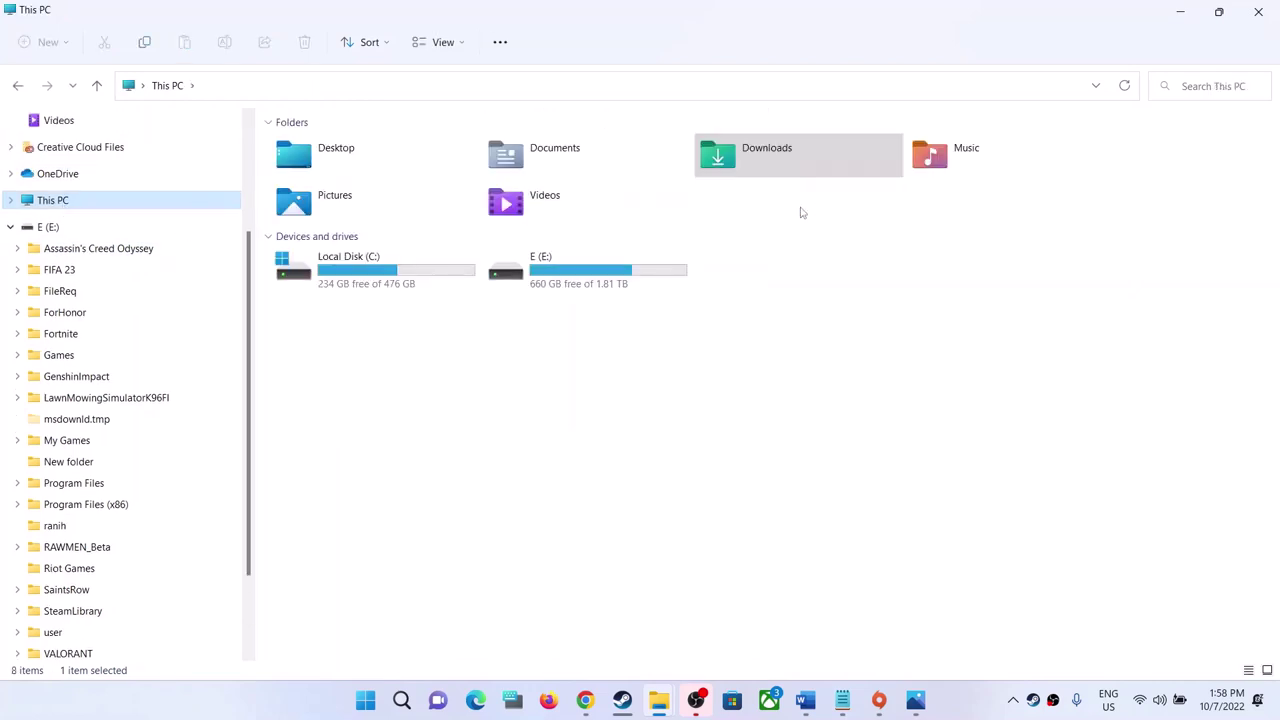
double_click(373, 288)
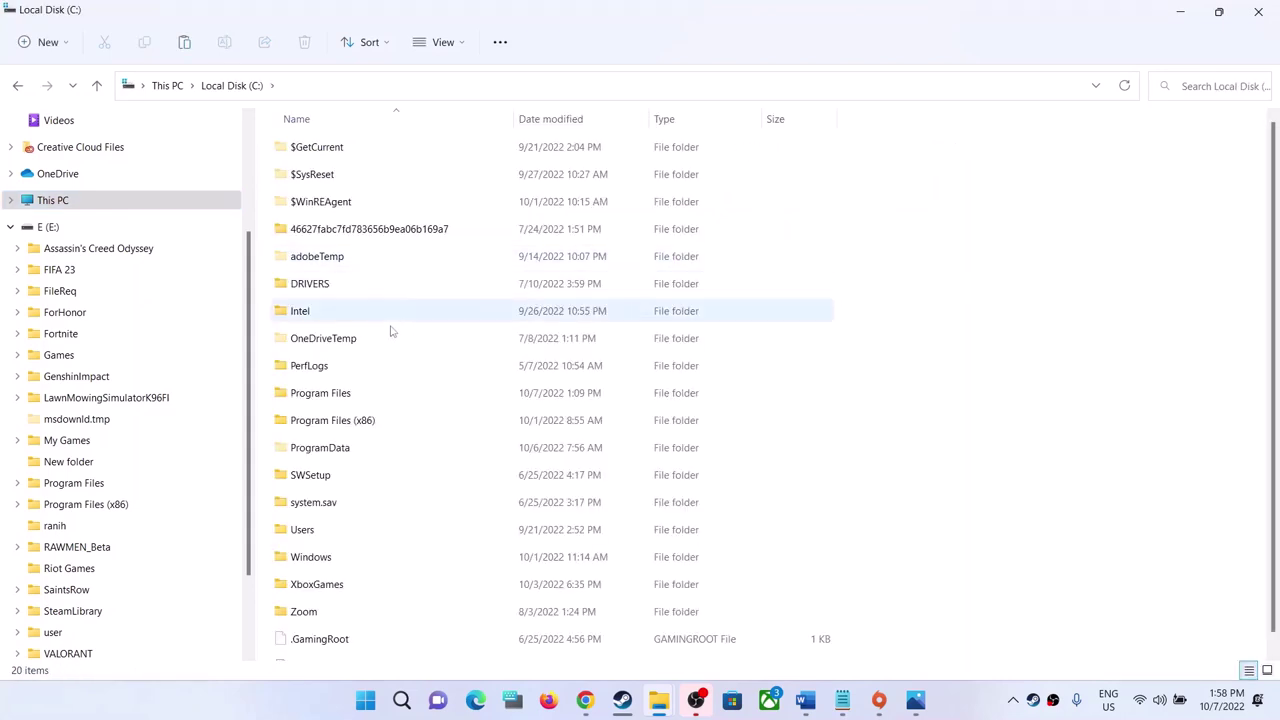
scroll(408, 346, "down", 1)
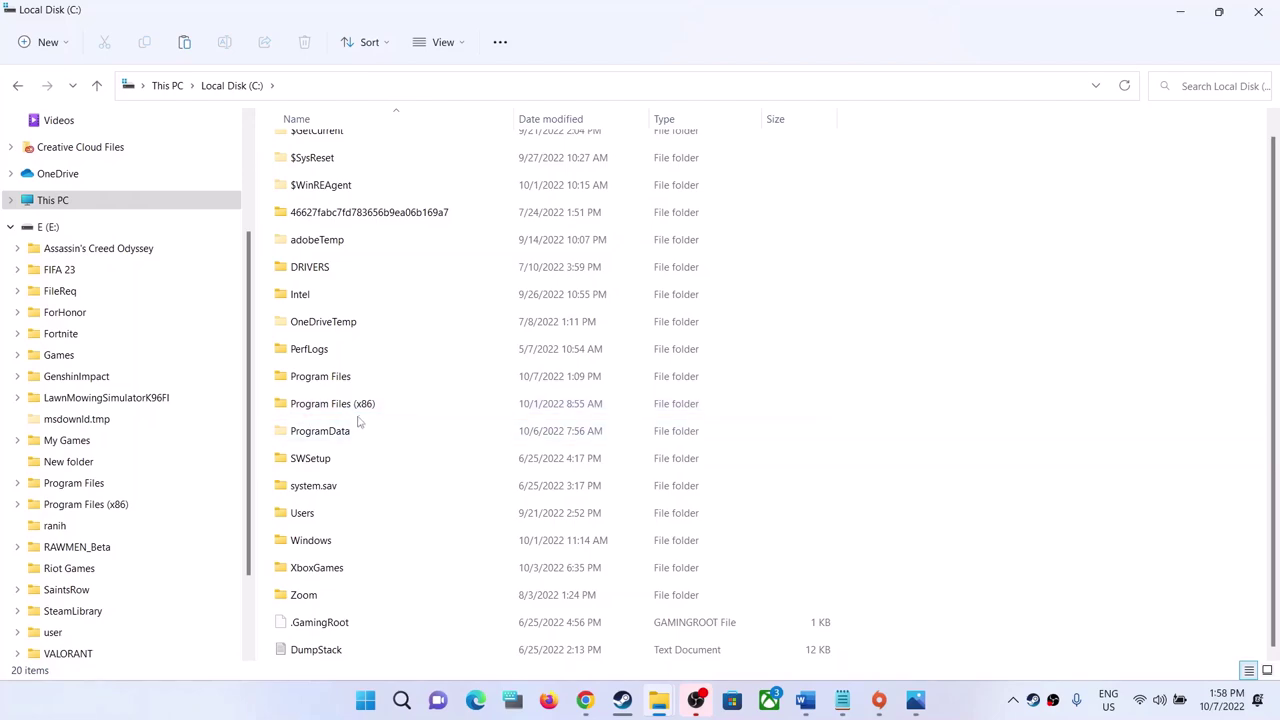
double_click(315, 416)
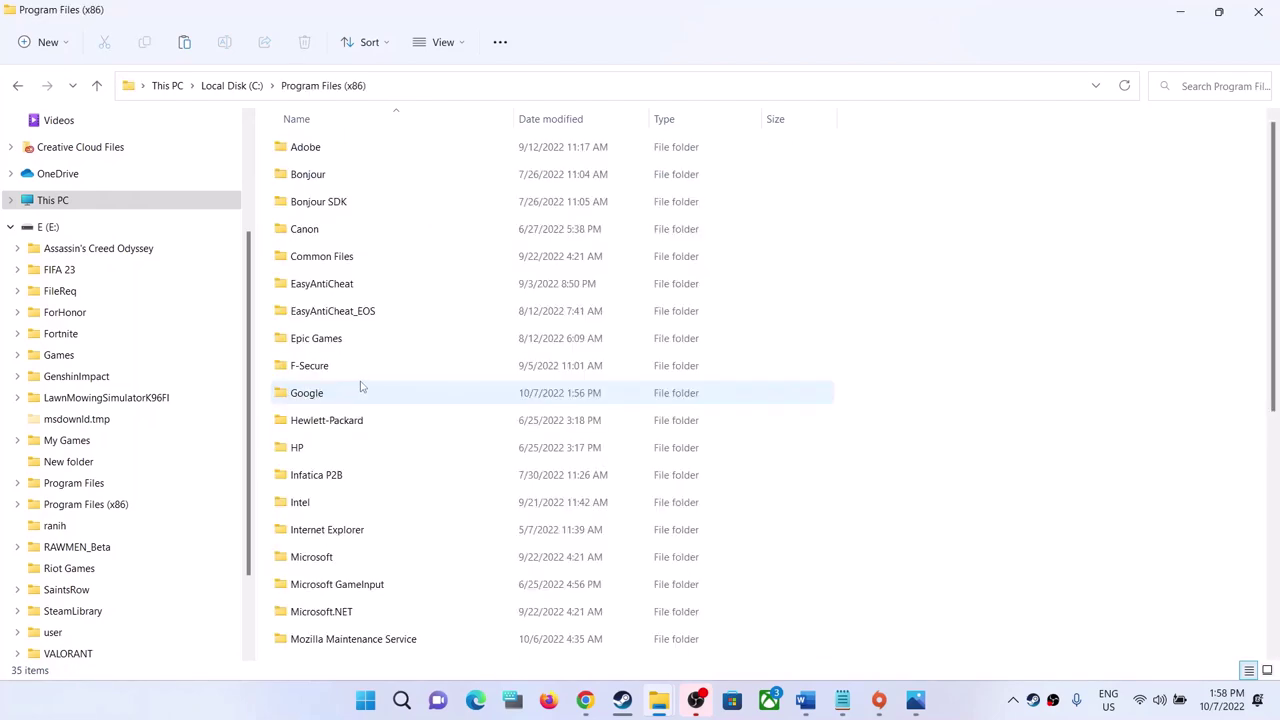
scroll(340, 420, "down", 3)
scroll(312, 519, "down", 3)
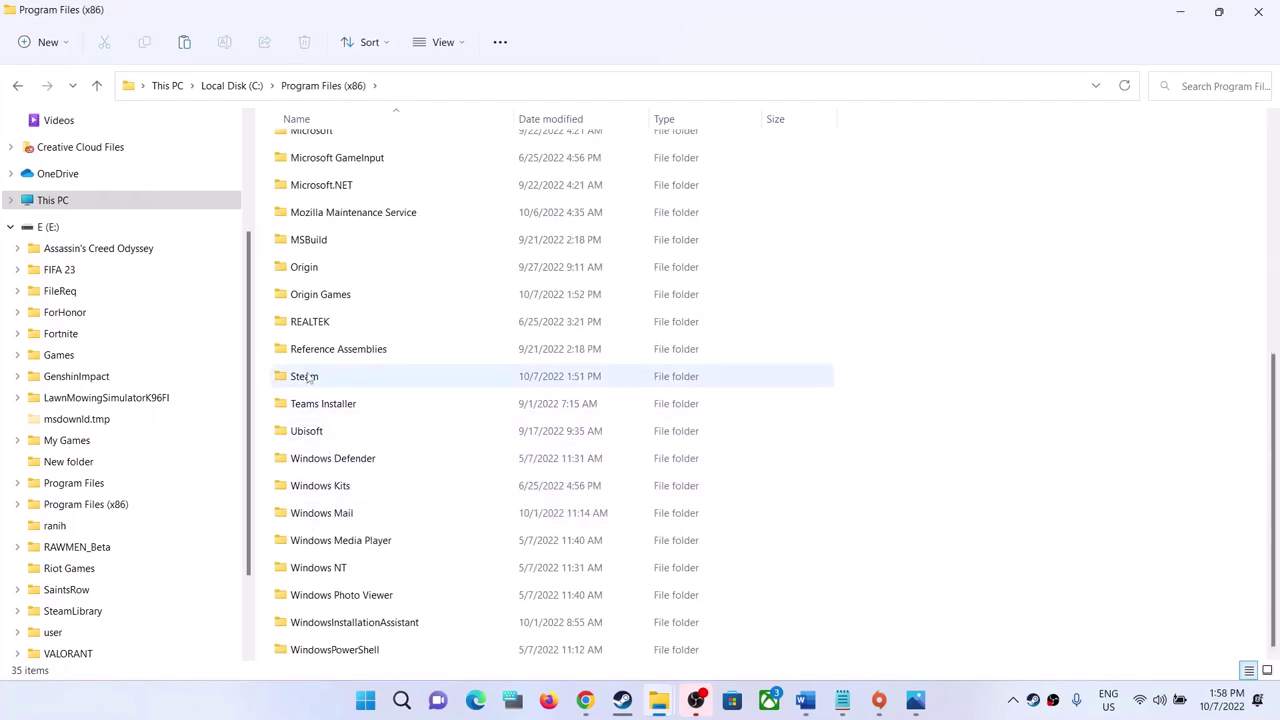
left_click(316, 384)
double_click(314, 380)
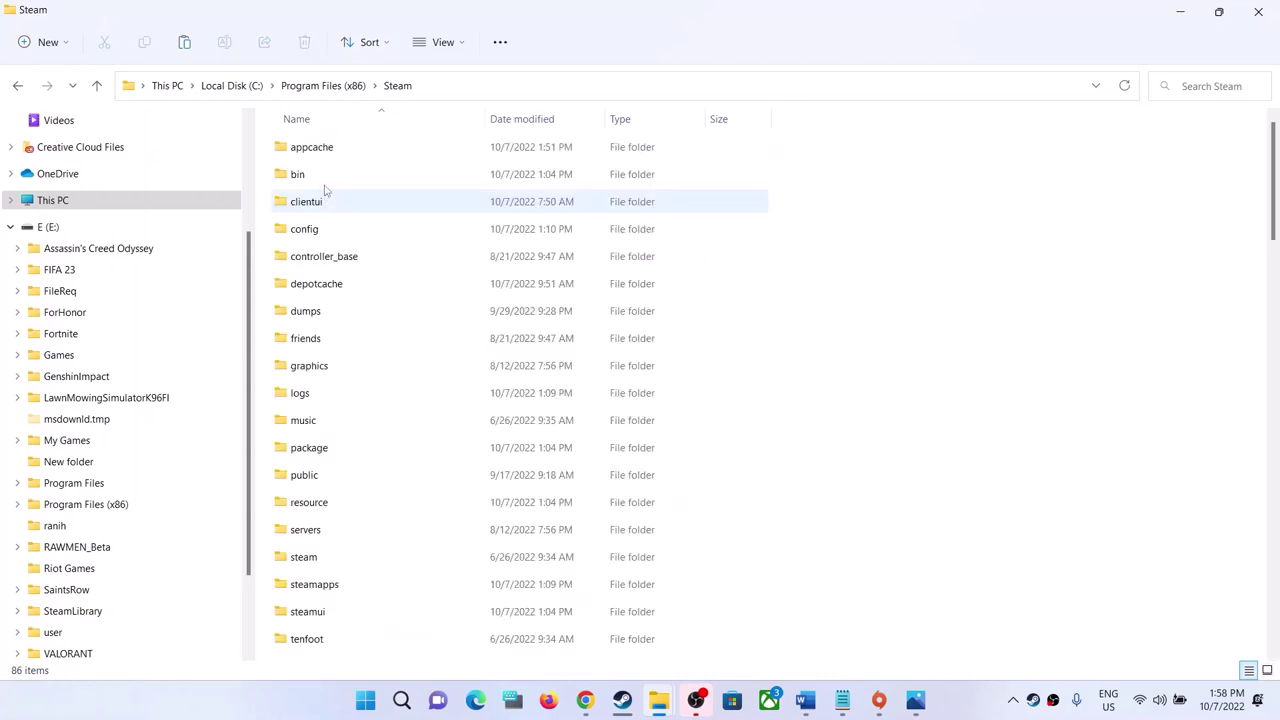
scroll(323, 345, "down", 3)
double_click(322, 348)
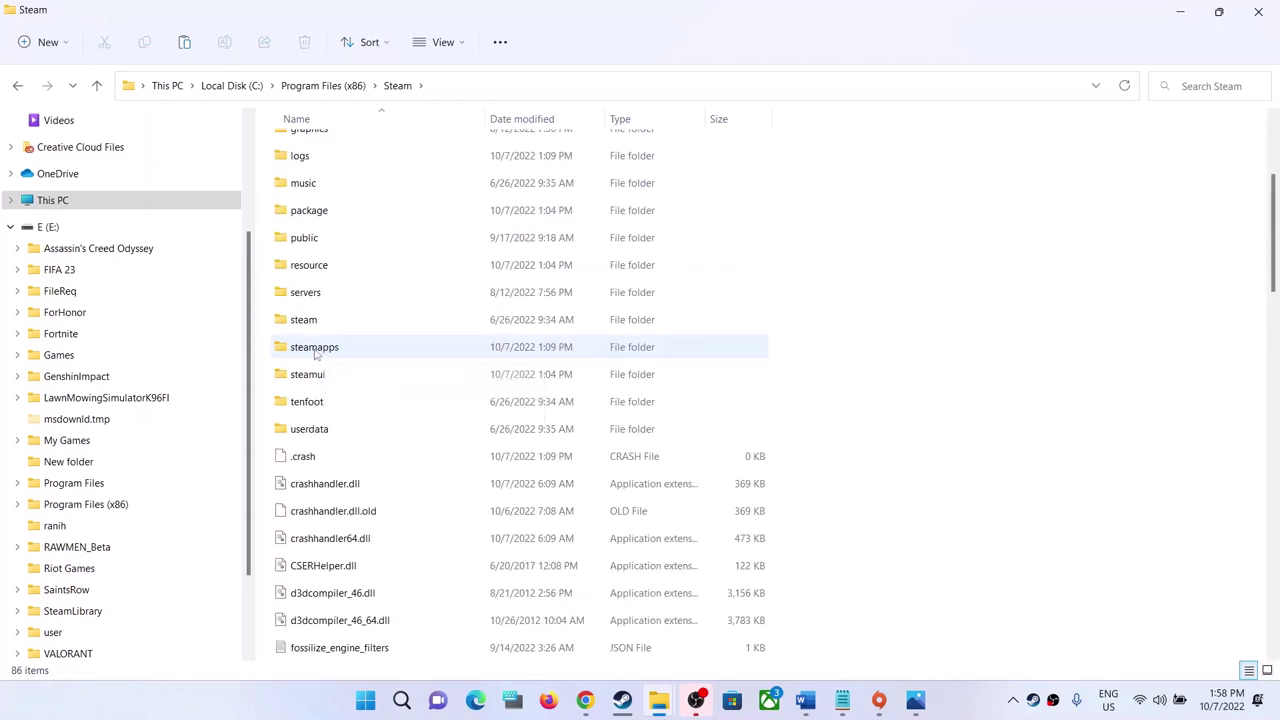
double_click(310, 150)
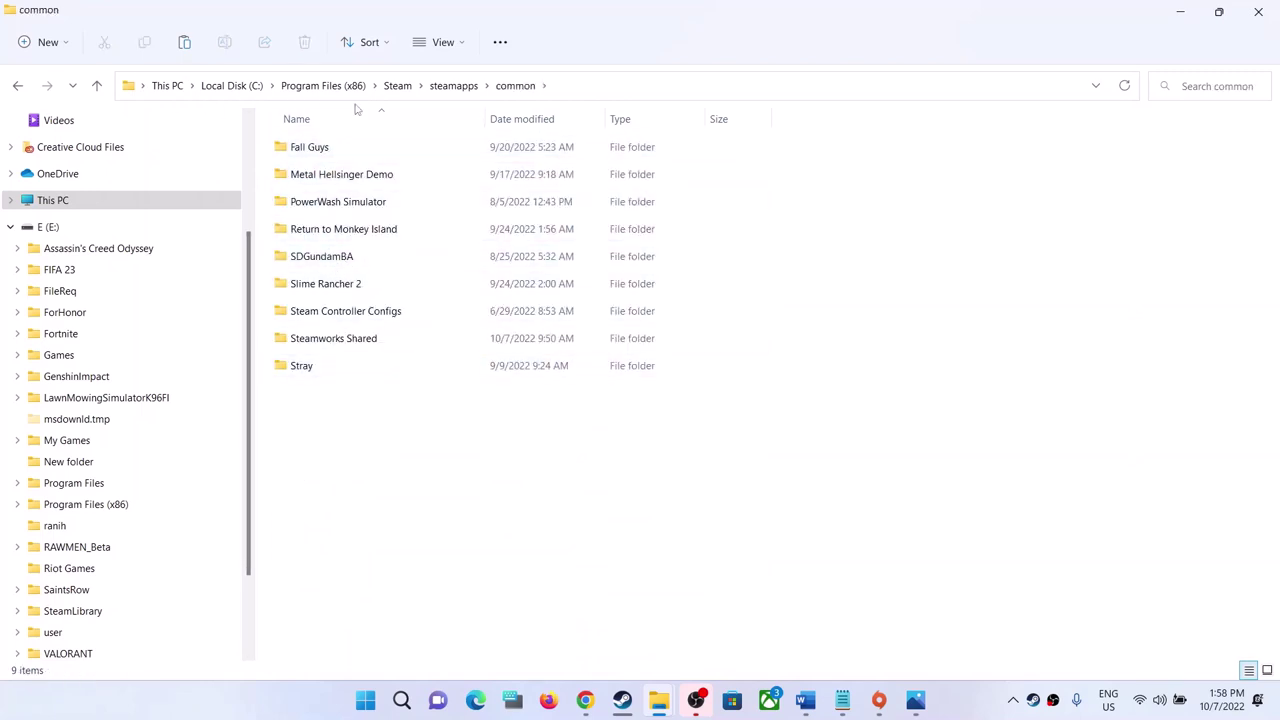
Check the Origin Games folder in Program Files (x86)
left_click(320, 92)
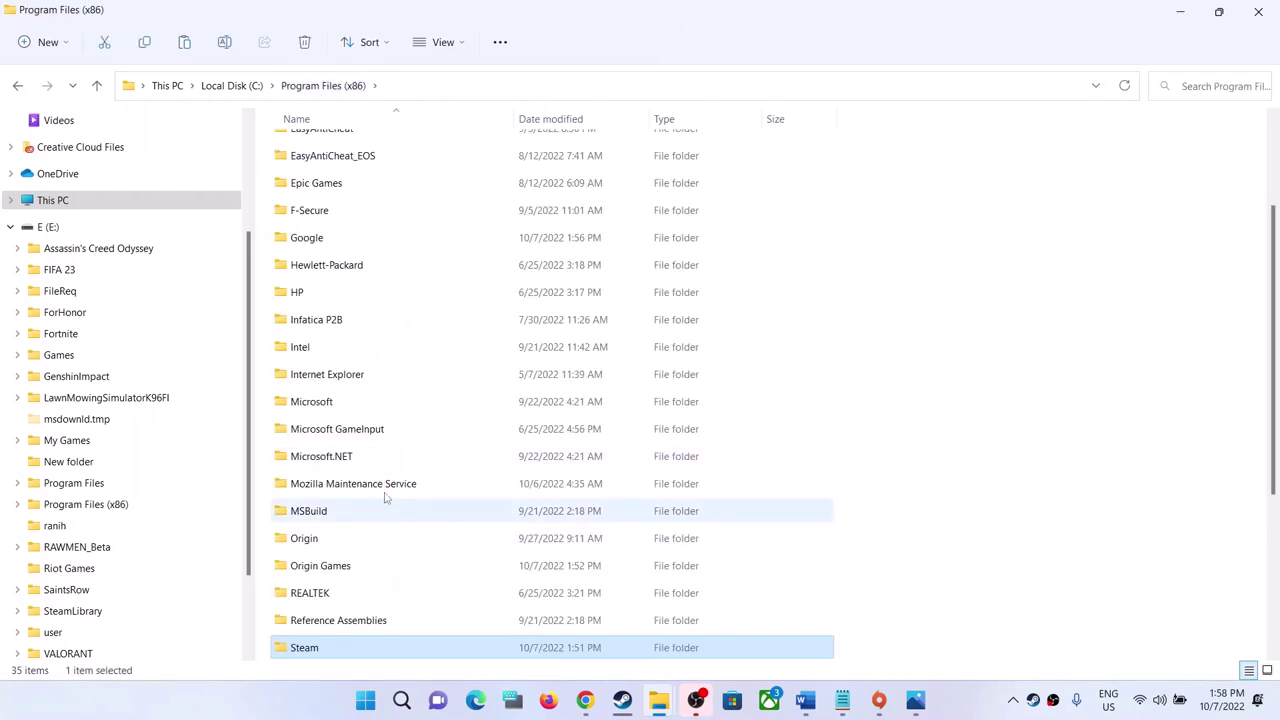
scroll(380, 468, "up", 2)
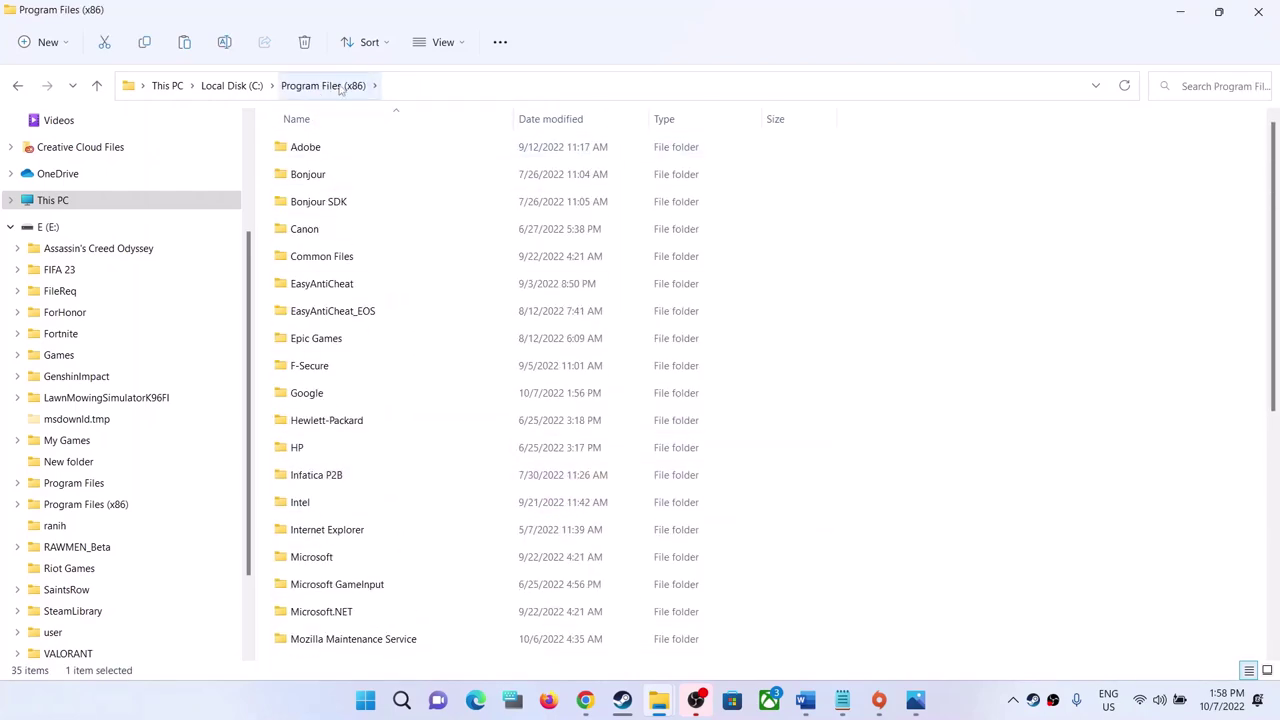
scroll(374, 358, "down", 5)
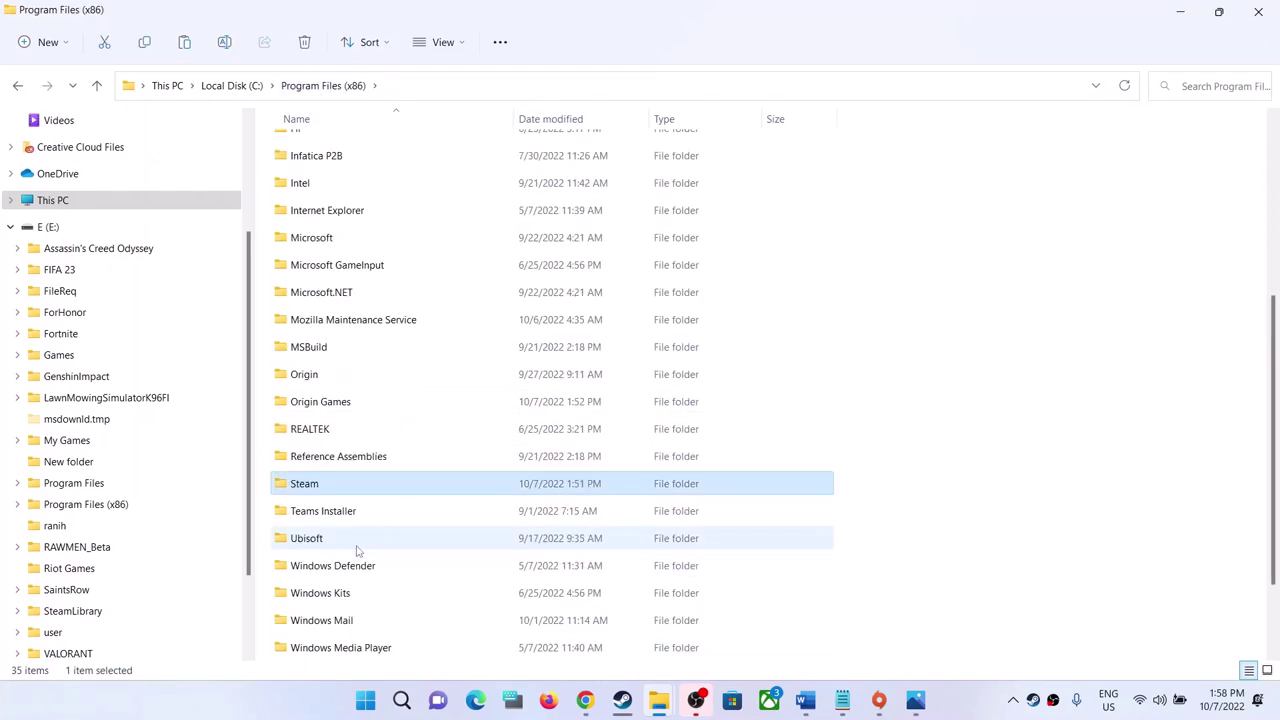
left_click(404, 326)
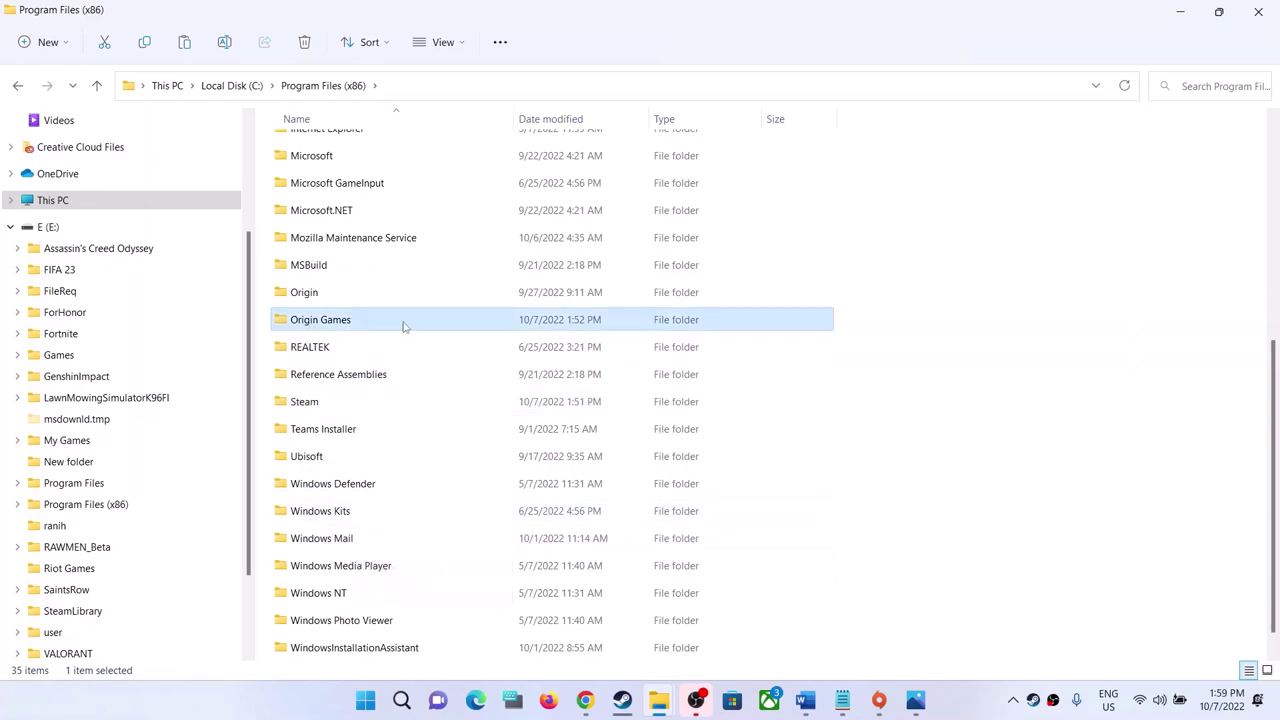
double_click(353, 329)
left_click_drag(706, 429, 302, 135)
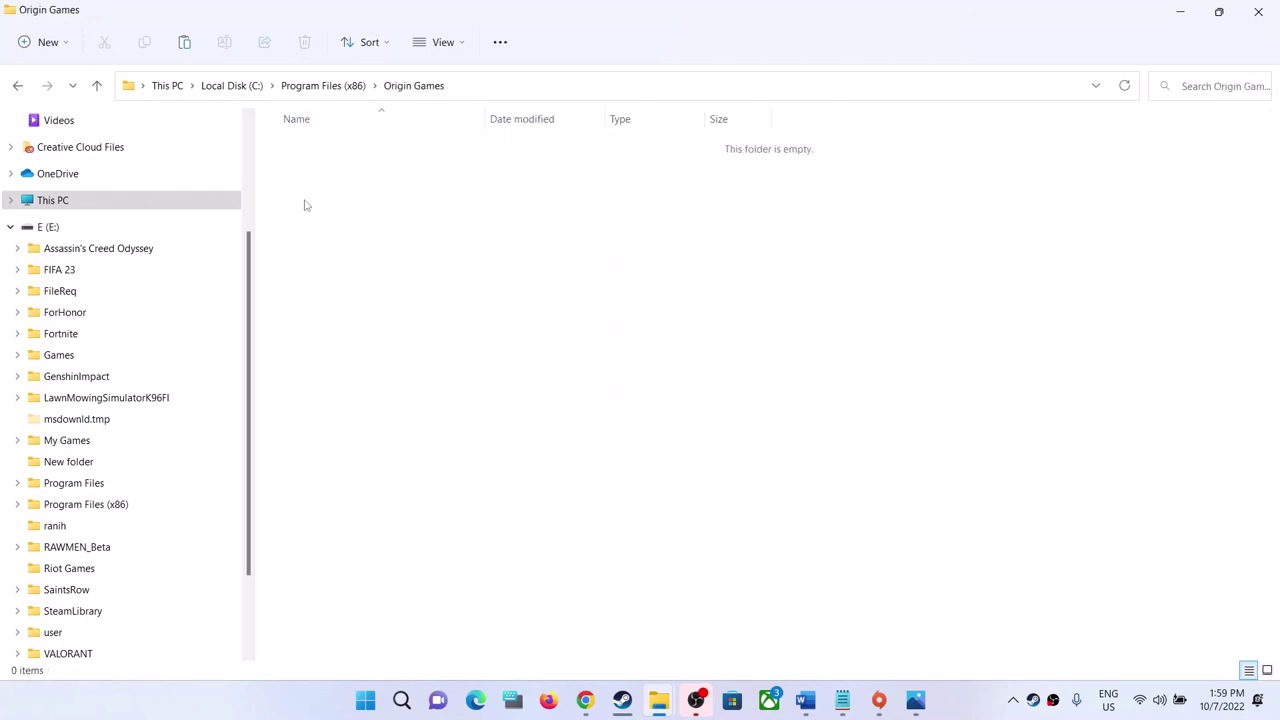
Check the EA Games and Epic Games folders in C:\Program Files, then go to drive E:
left_click(75, 206)
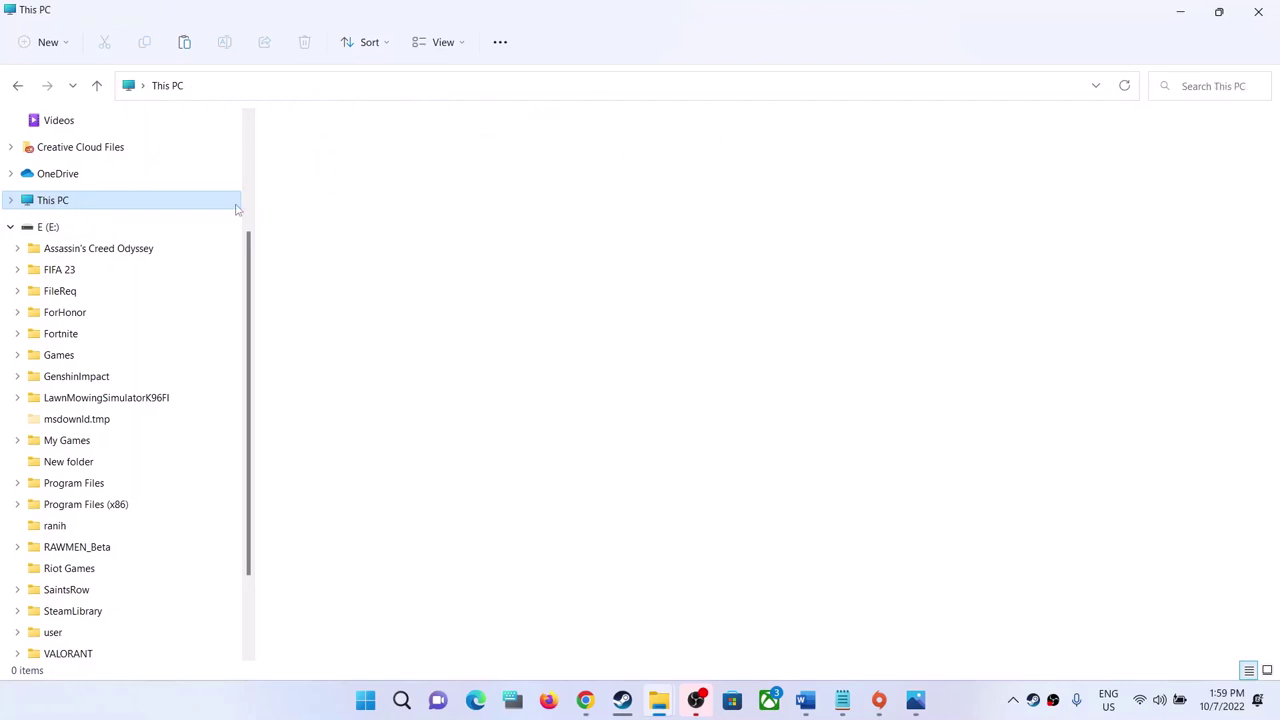
double_click(368, 283)
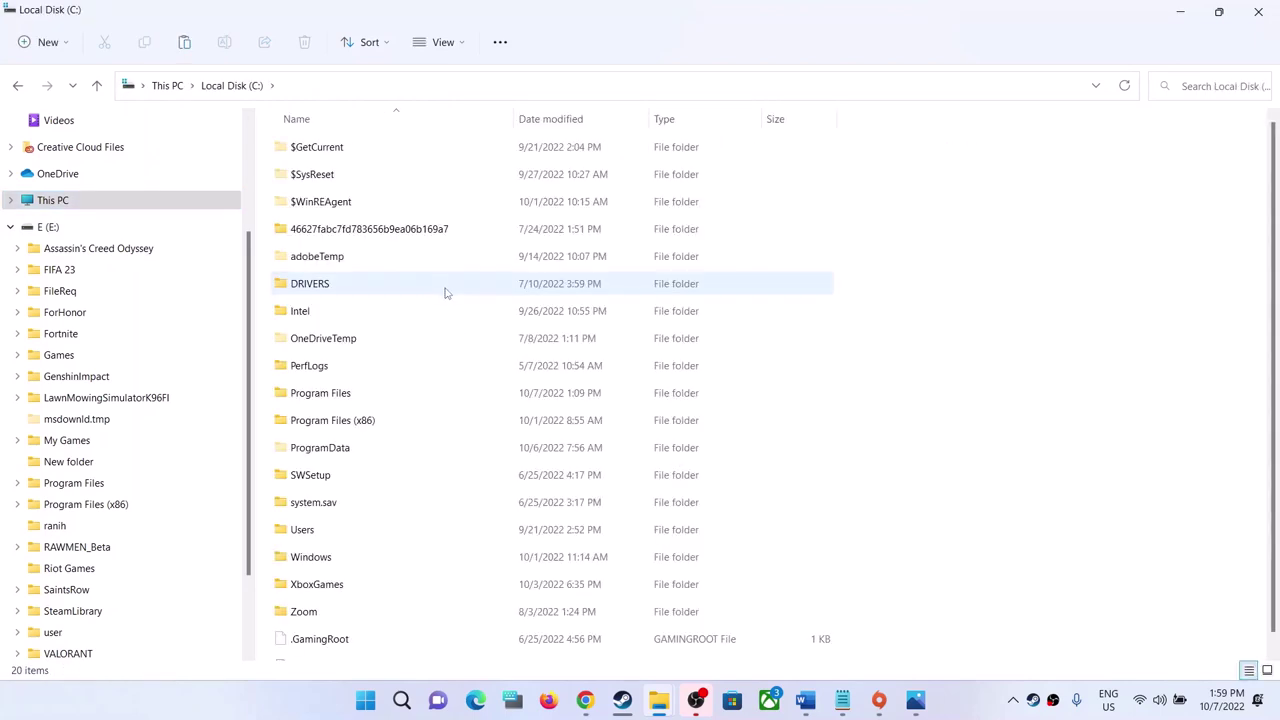
double_click(357, 393)
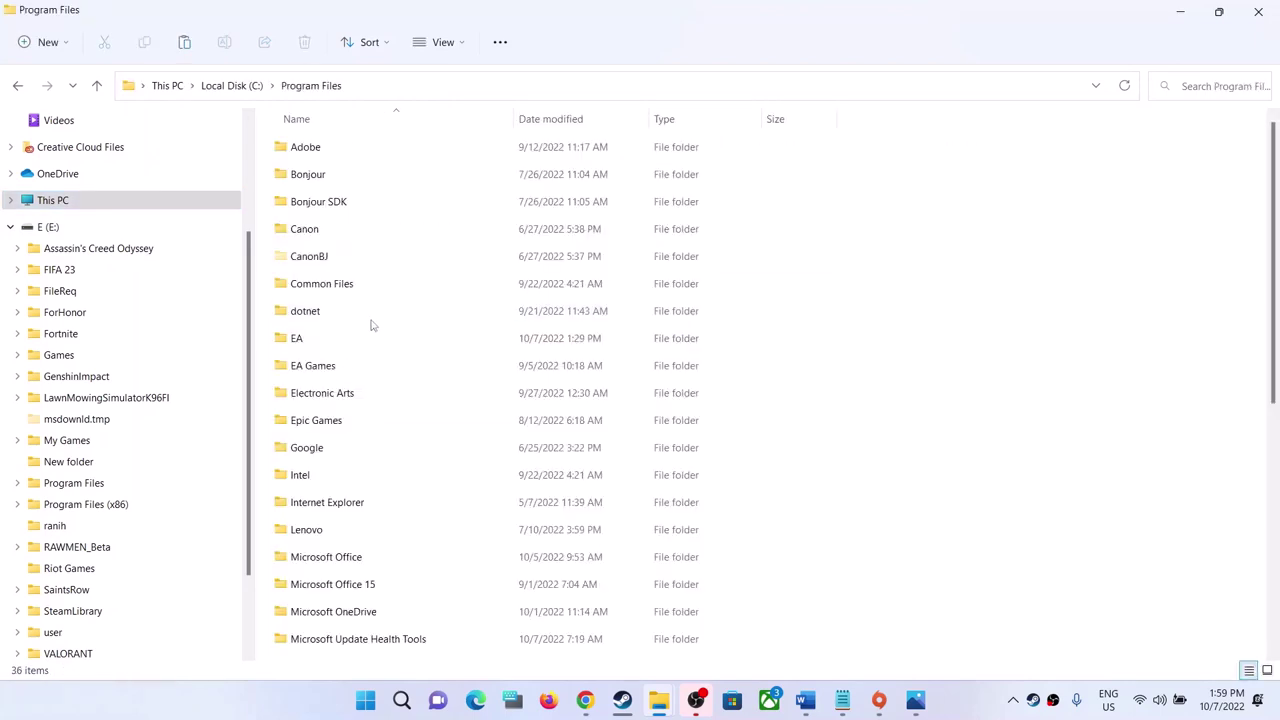
double_click(318, 372)
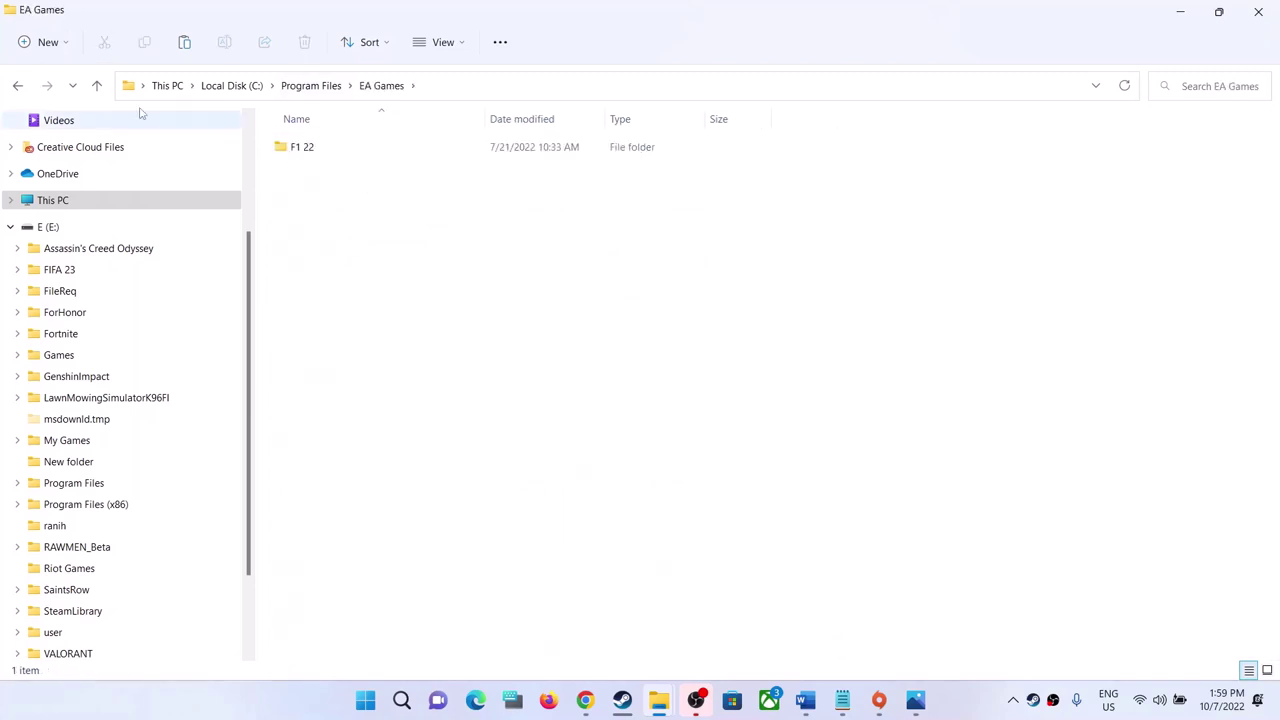
left_click(96, 85)
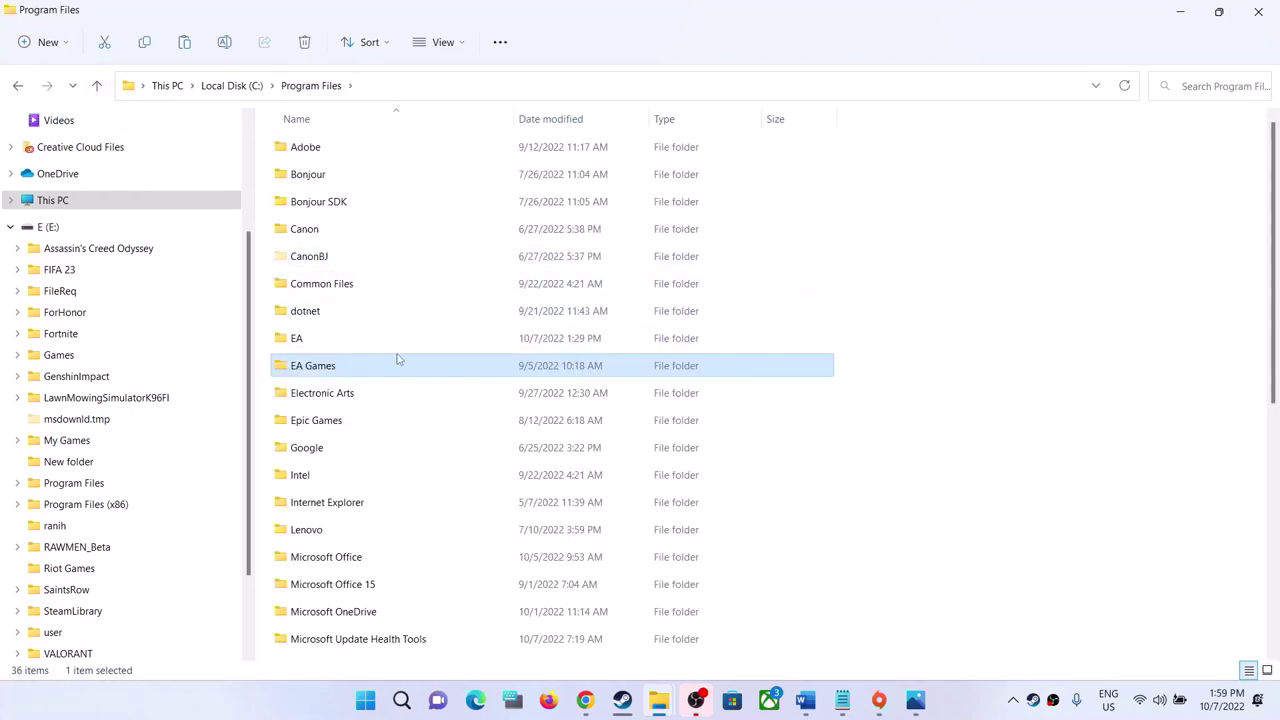
double_click(315, 423)
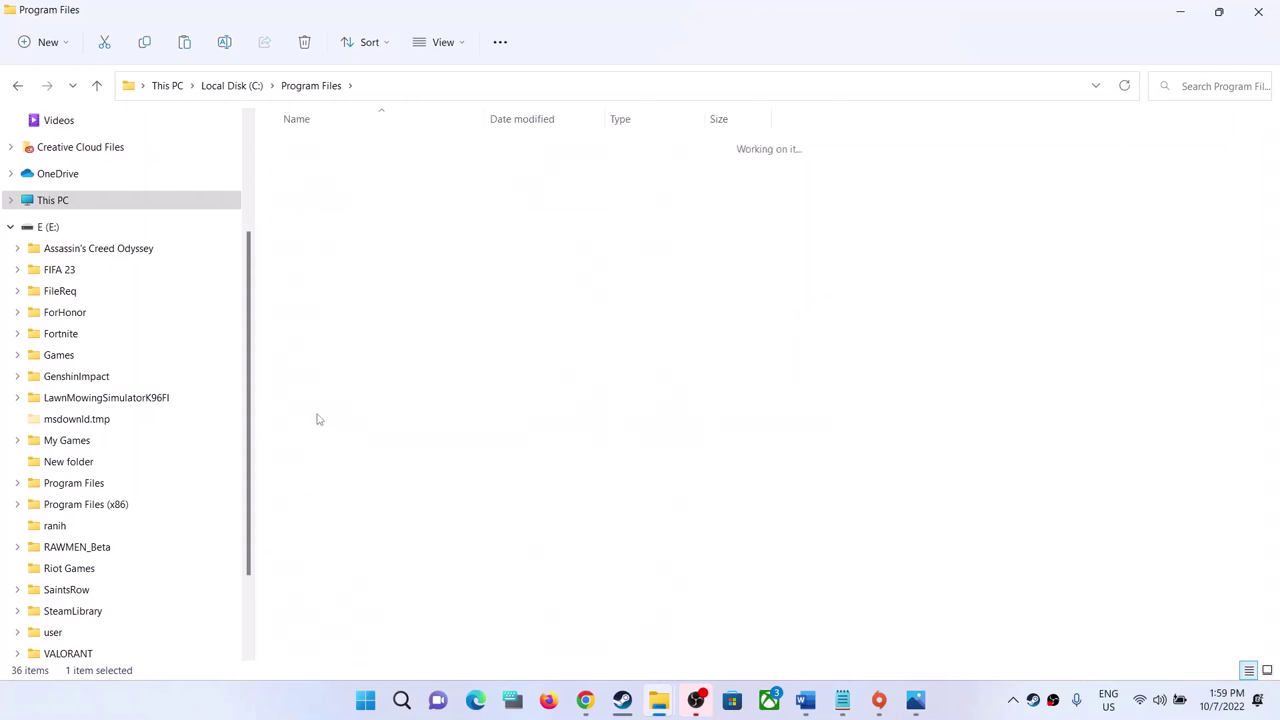
left_click_drag(700, 357, 210, 85)
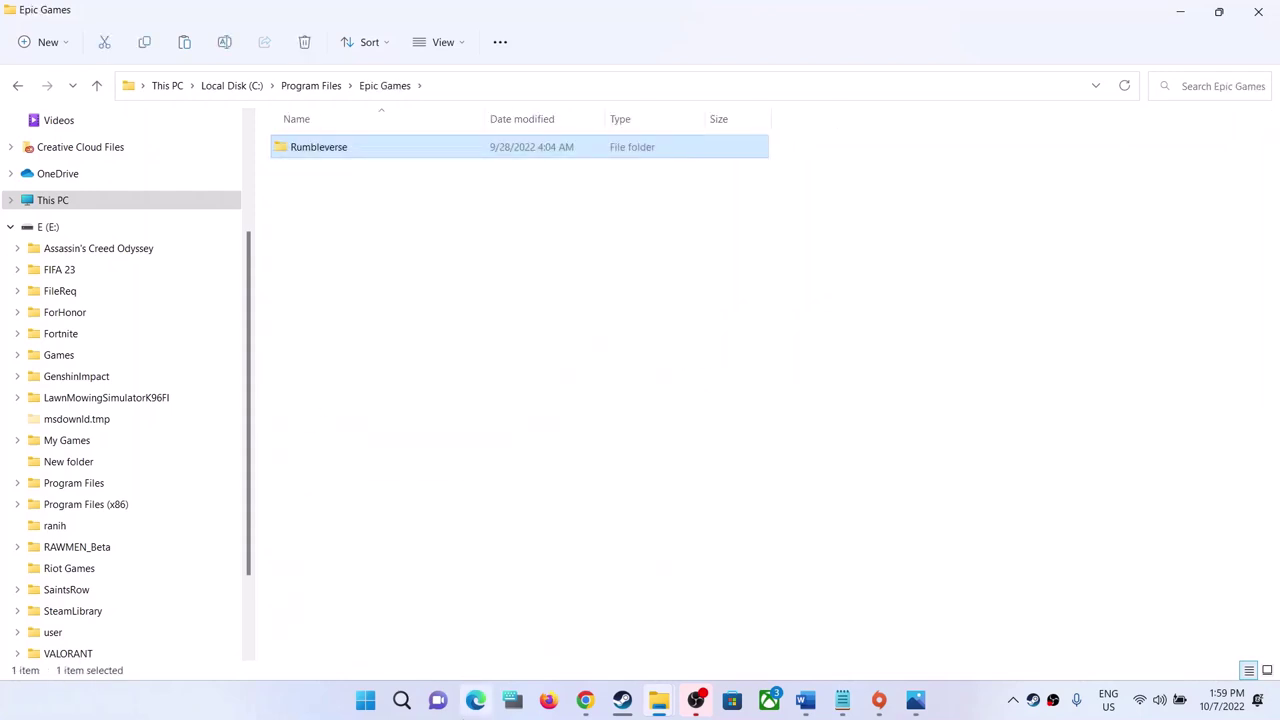
left_click(50, 227)
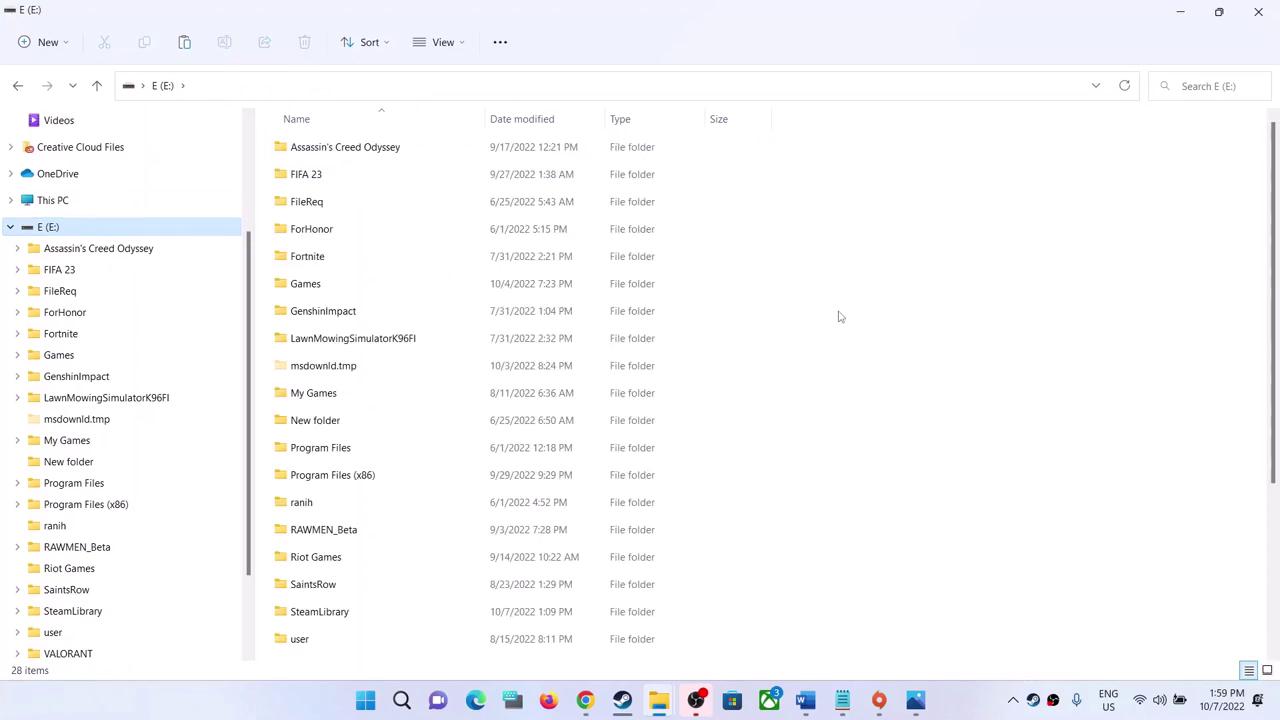
Paste dbdata.dll into E:\Games\FIFA 23, briefly bringing up Steam and minimizing it
double_click(356, 286)
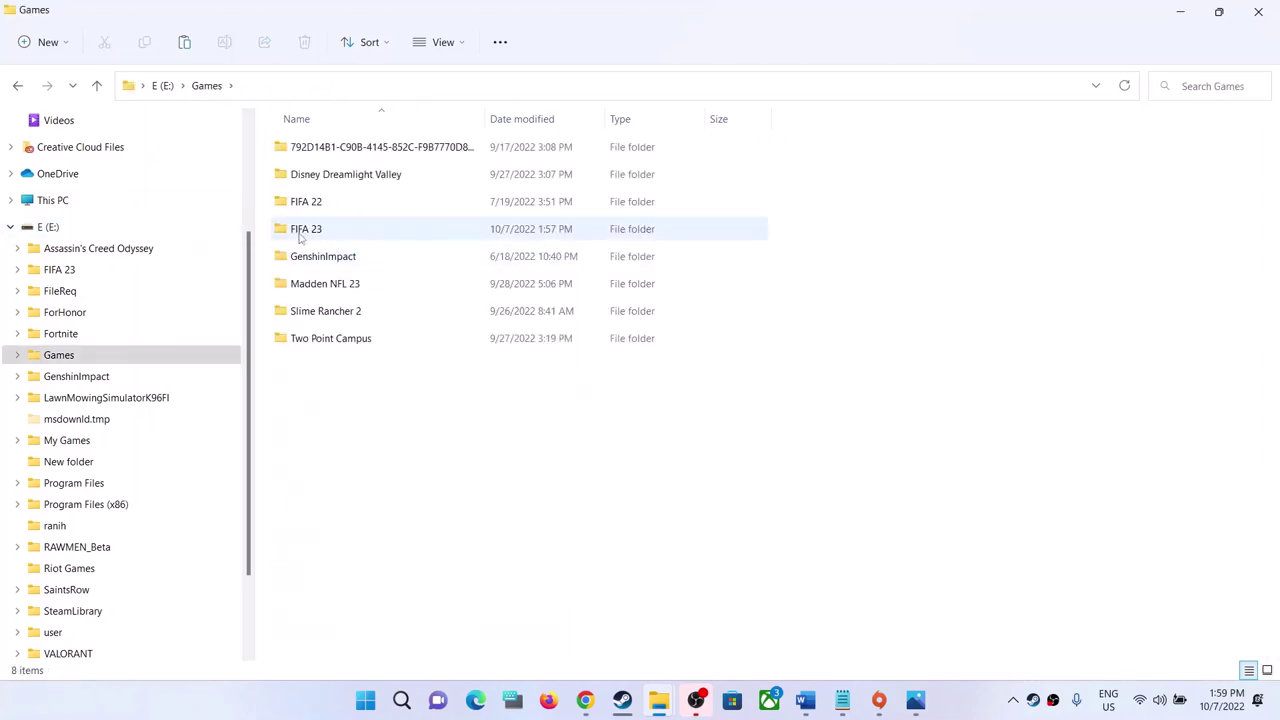
double_click(327, 237)
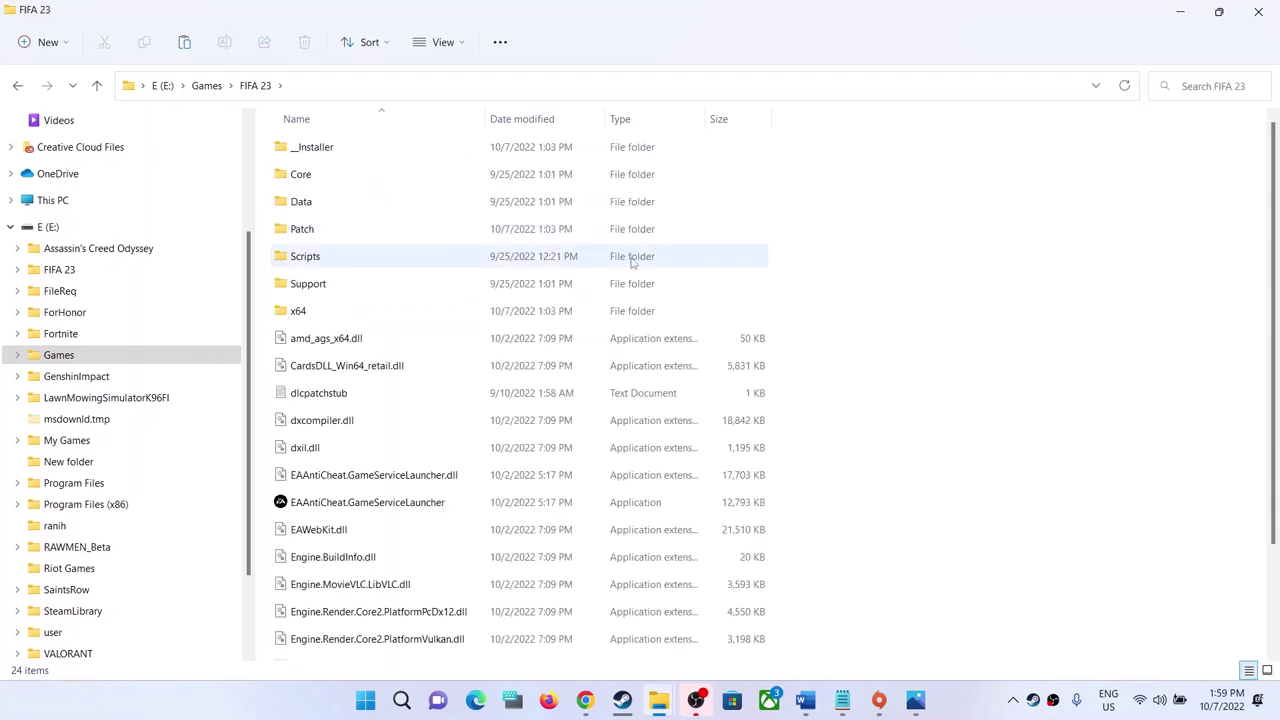
scroll(1032, 329, "down", 2)
right_click(952, 297)
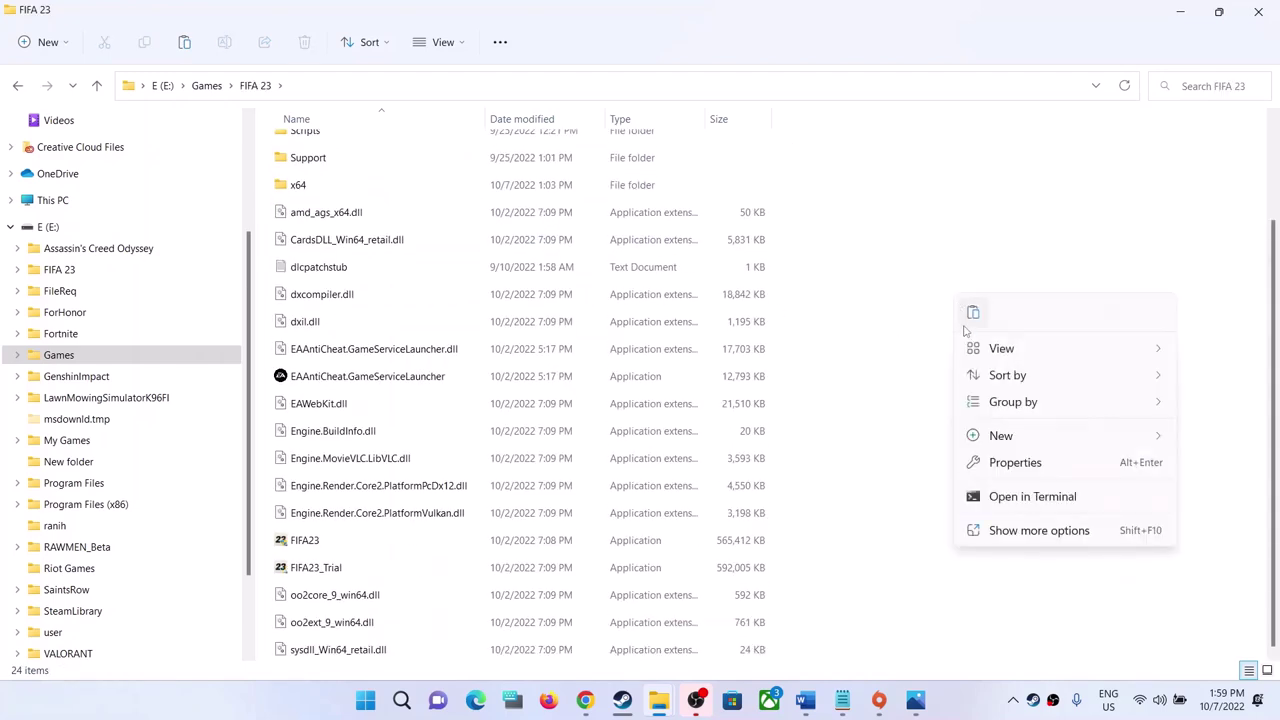
left_click(975, 316)
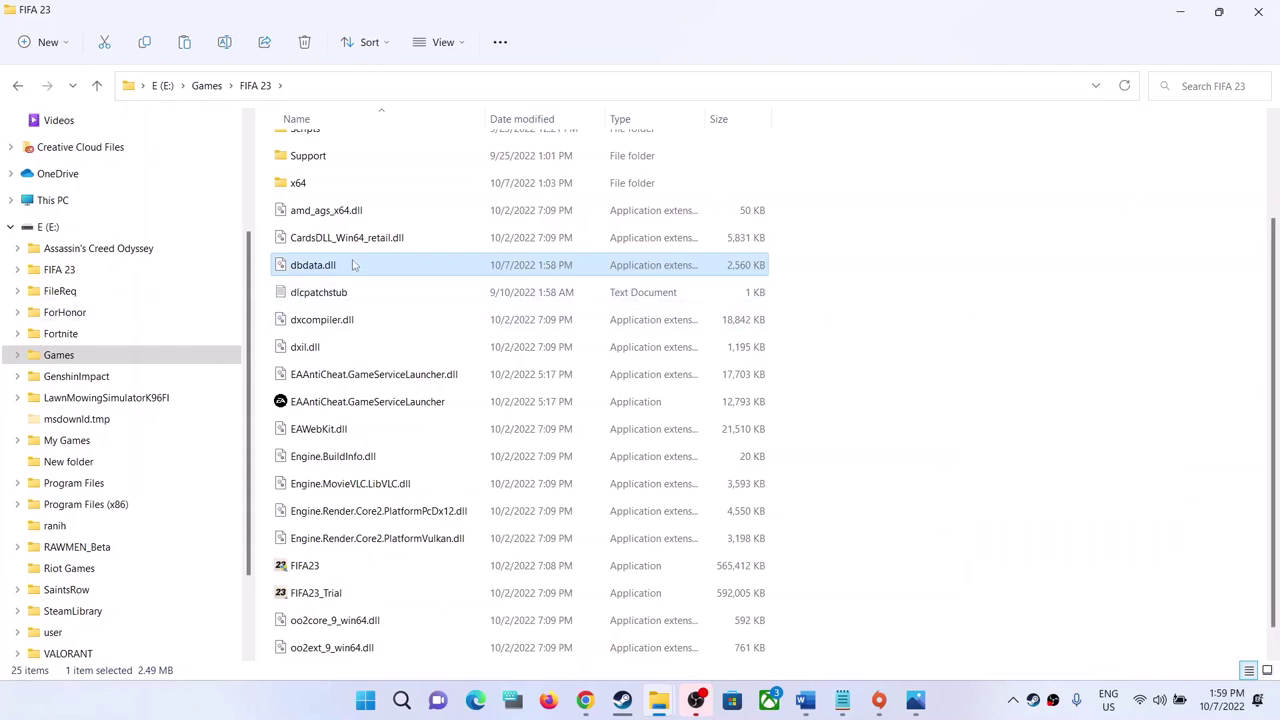
scroll(418, 272, "up", 2)
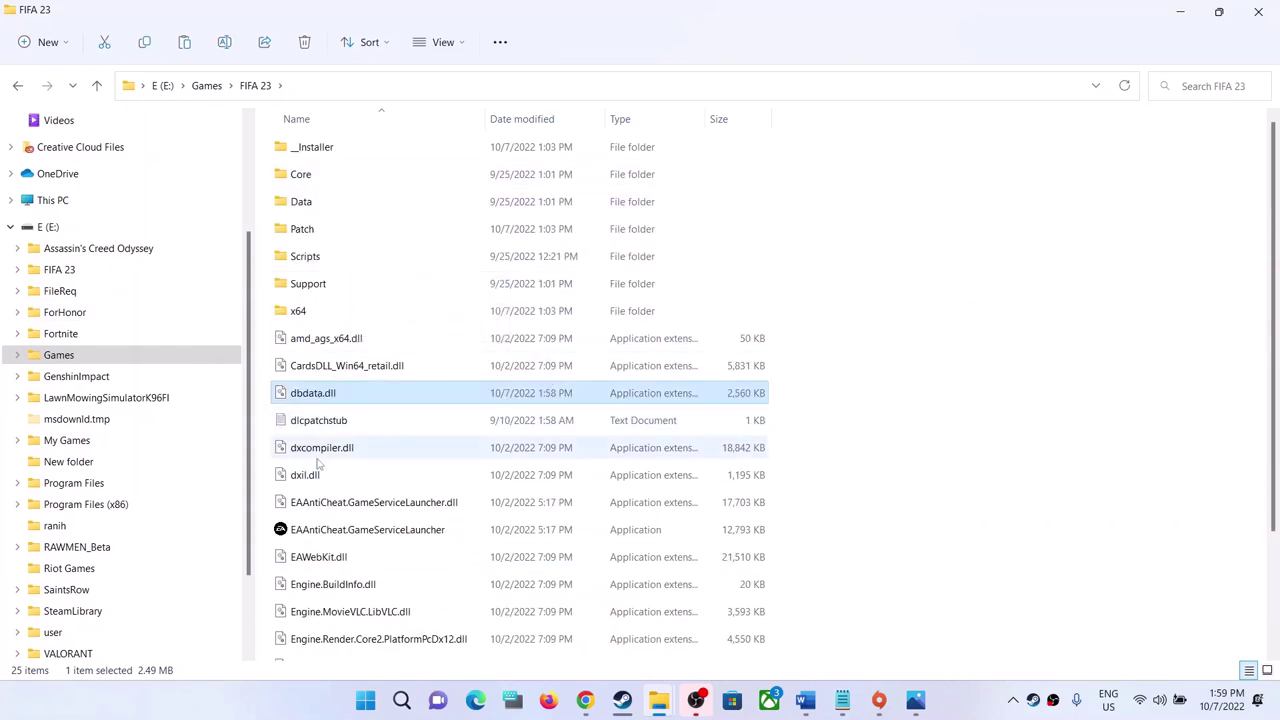
left_click(621, 699)
left_click(1224, 20)
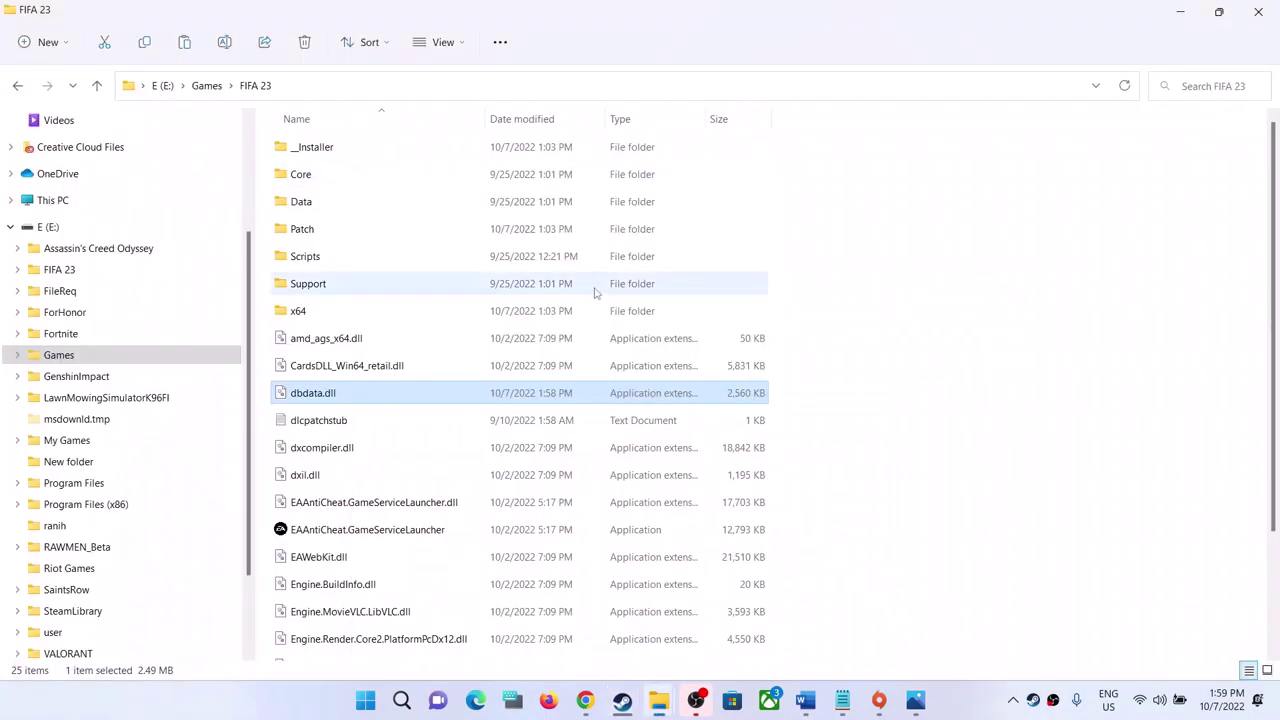
left_click(805, 701)
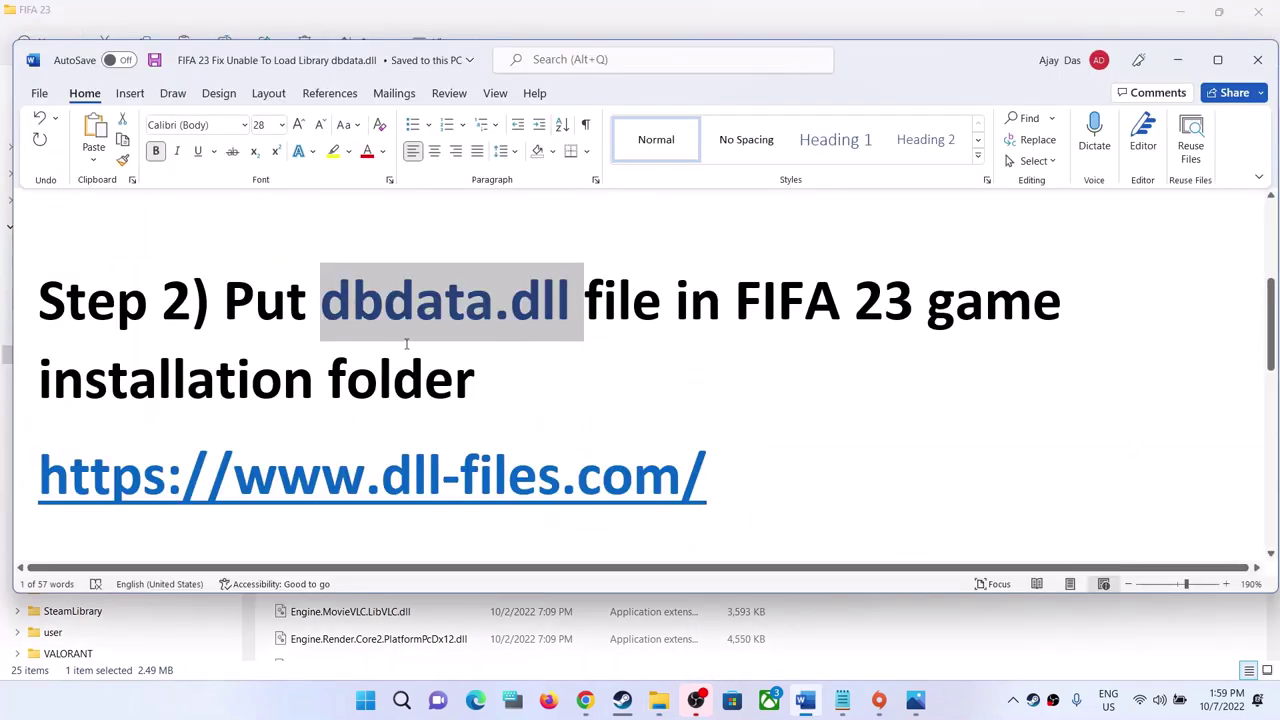
scroll(455, 362, "down", 2)
scroll(457, 363, "up", 2)
scroll(500, 350, "down", 3)
scroll(538, 336, "down", 1)
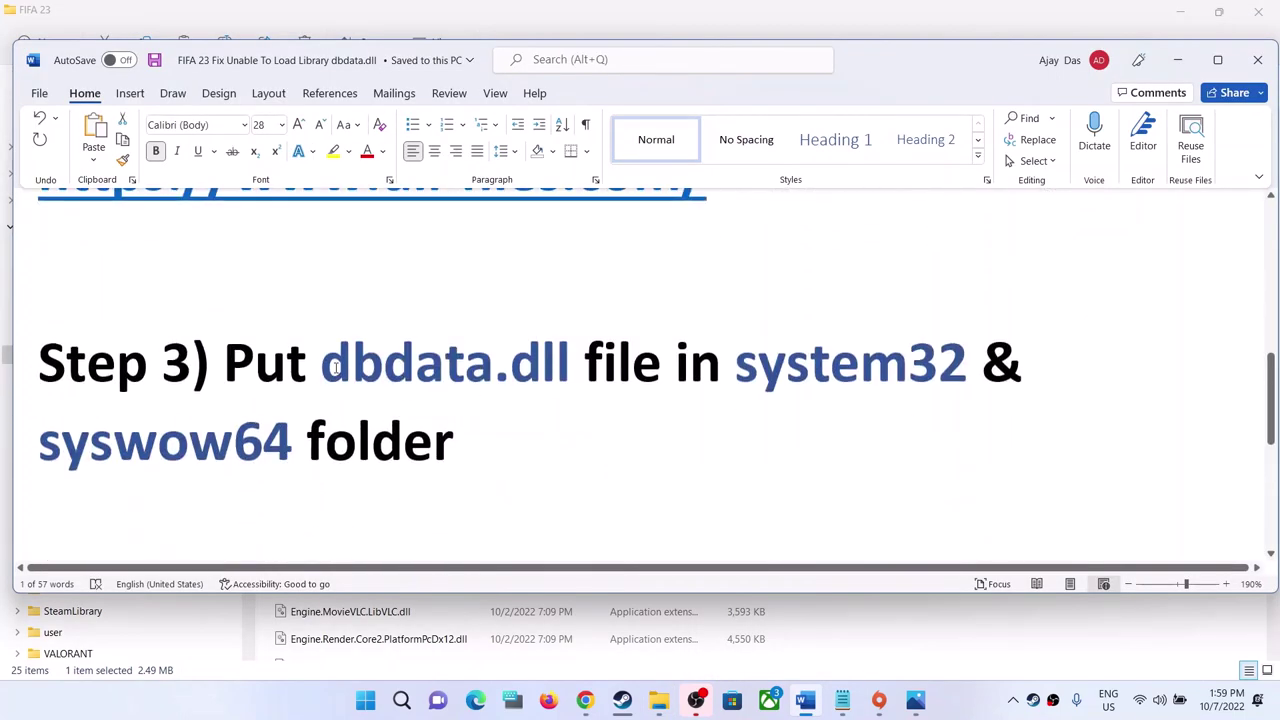
left_click_drag(325, 367, 584, 367)
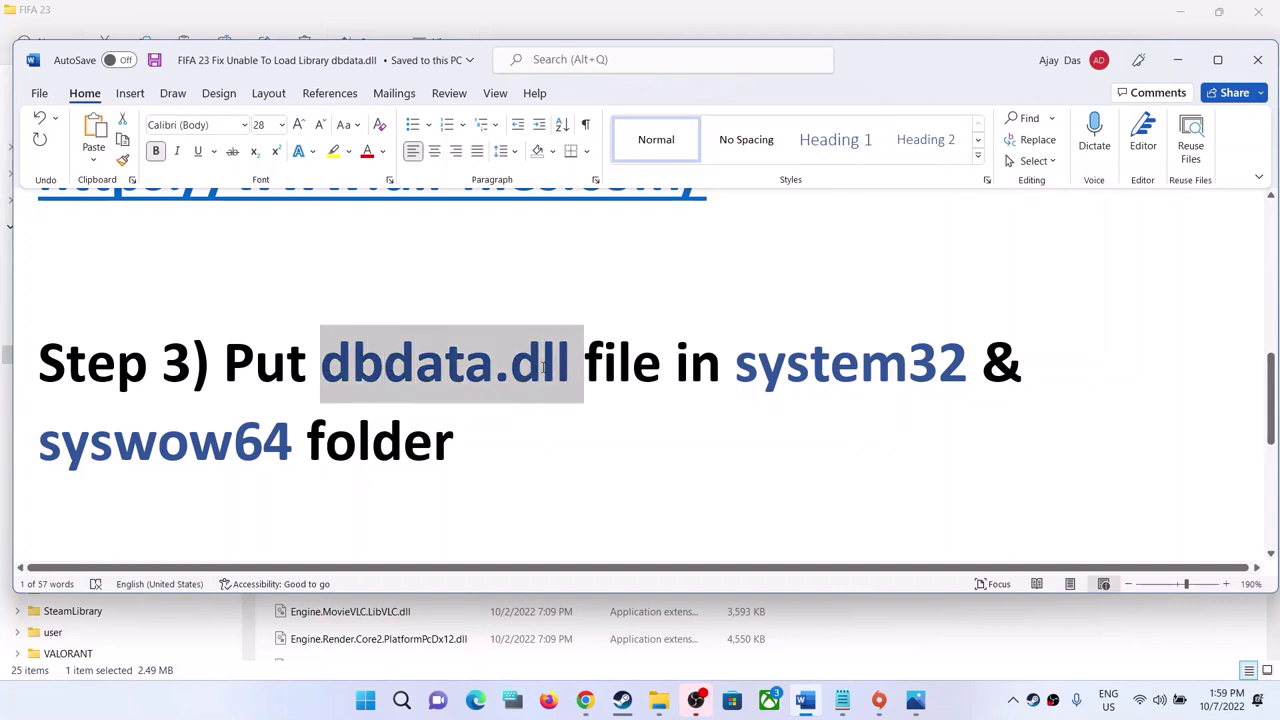
left_click_drag(736, 365, 907, 365)
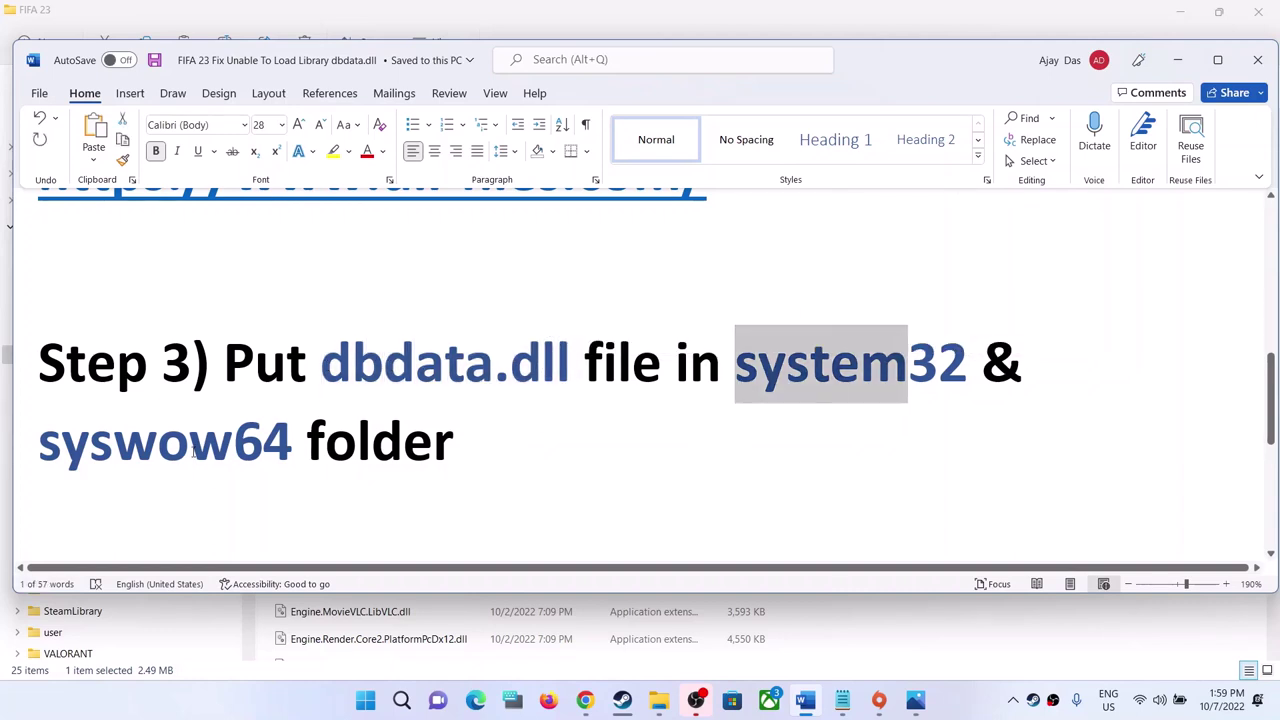
left_click_drag(57, 440, 293, 440)
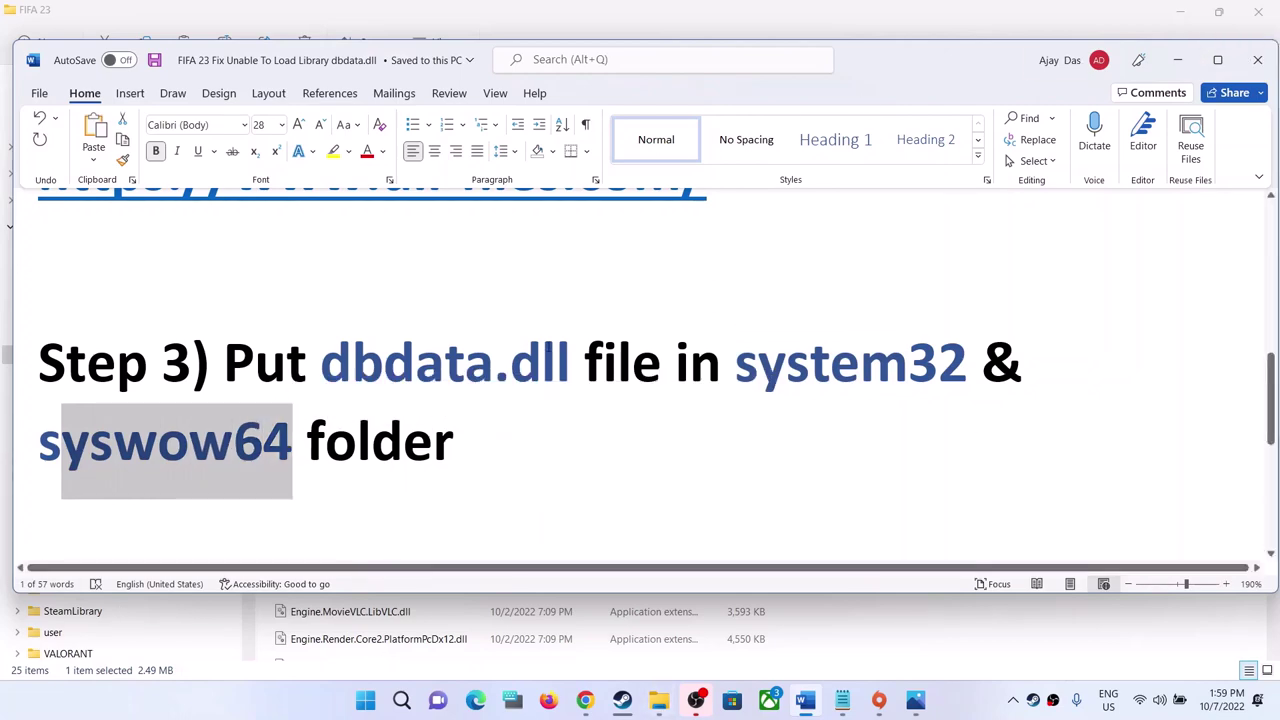
left_click(652, 702)
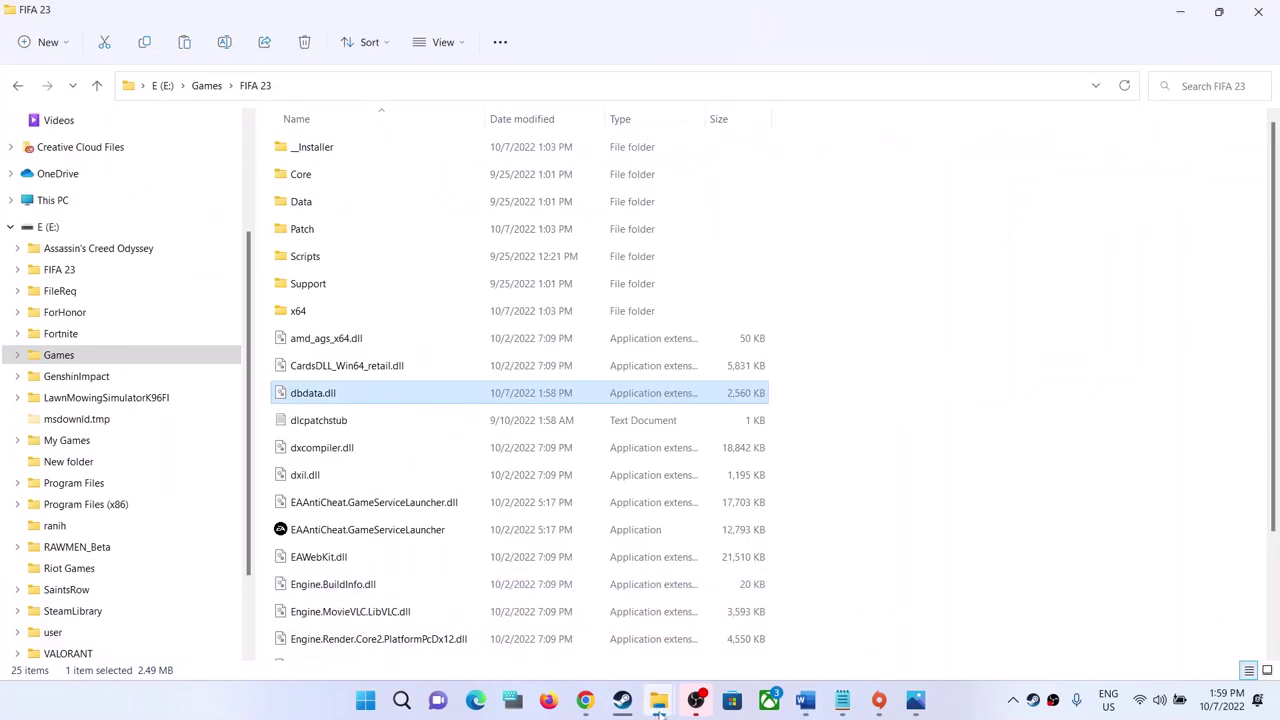
Copy dbdata.dll from the extracted dbdata (1) folder in Downloads
mouse_move(659, 710)
left_click(586, 636)
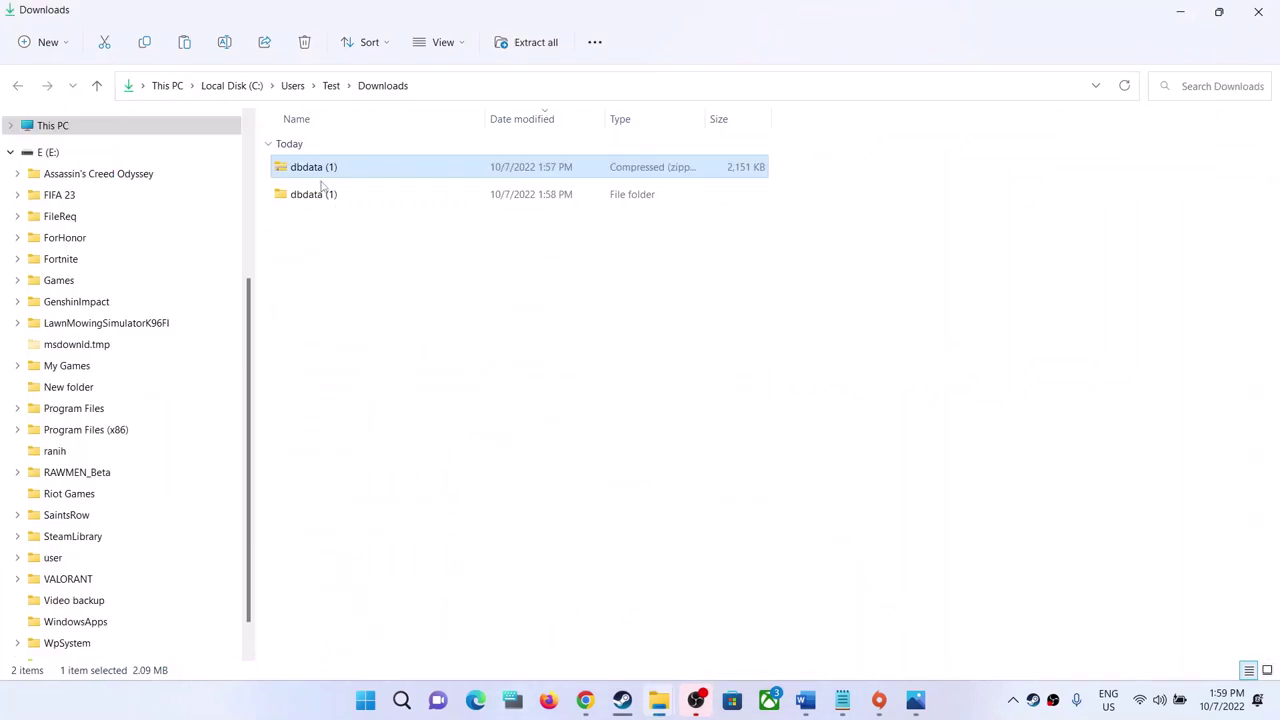
double_click(314, 194)
left_click(328, 176)
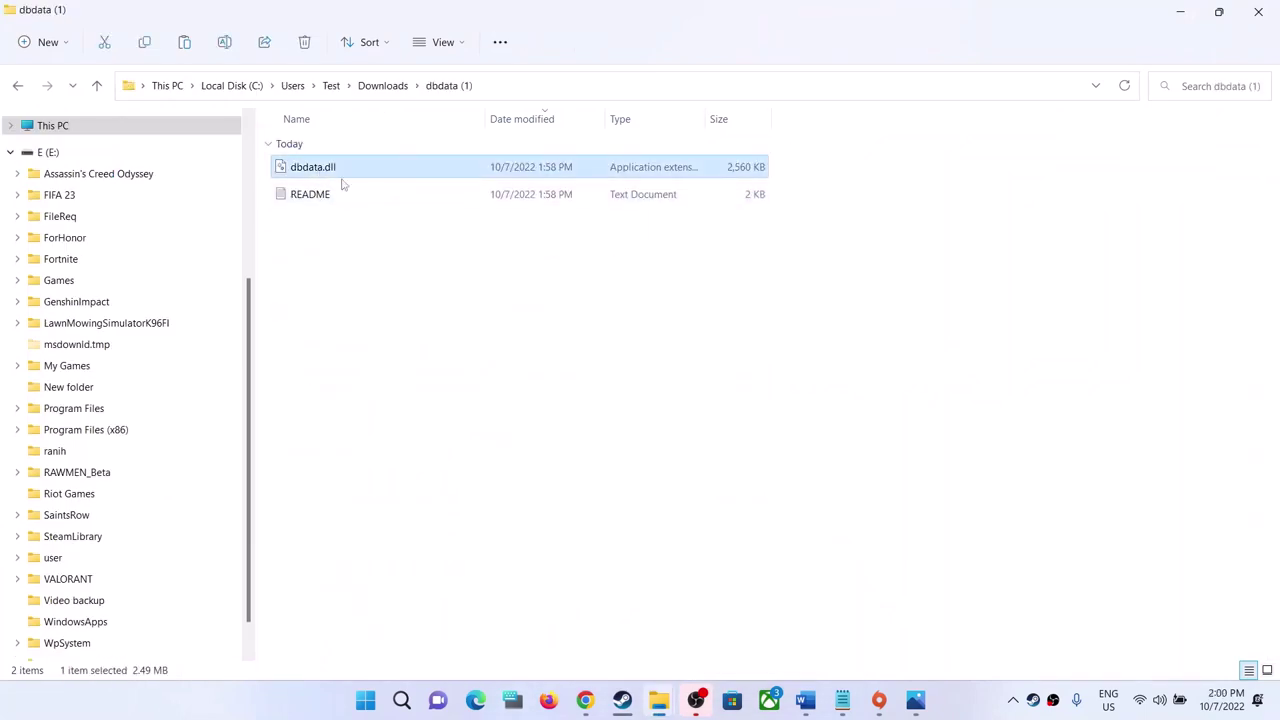
right_click(328, 176)
left_click(380, 190)
Navigate to C:\Windows\System32, jumping to it by typing 'sys'
mouse_move(650, 697)
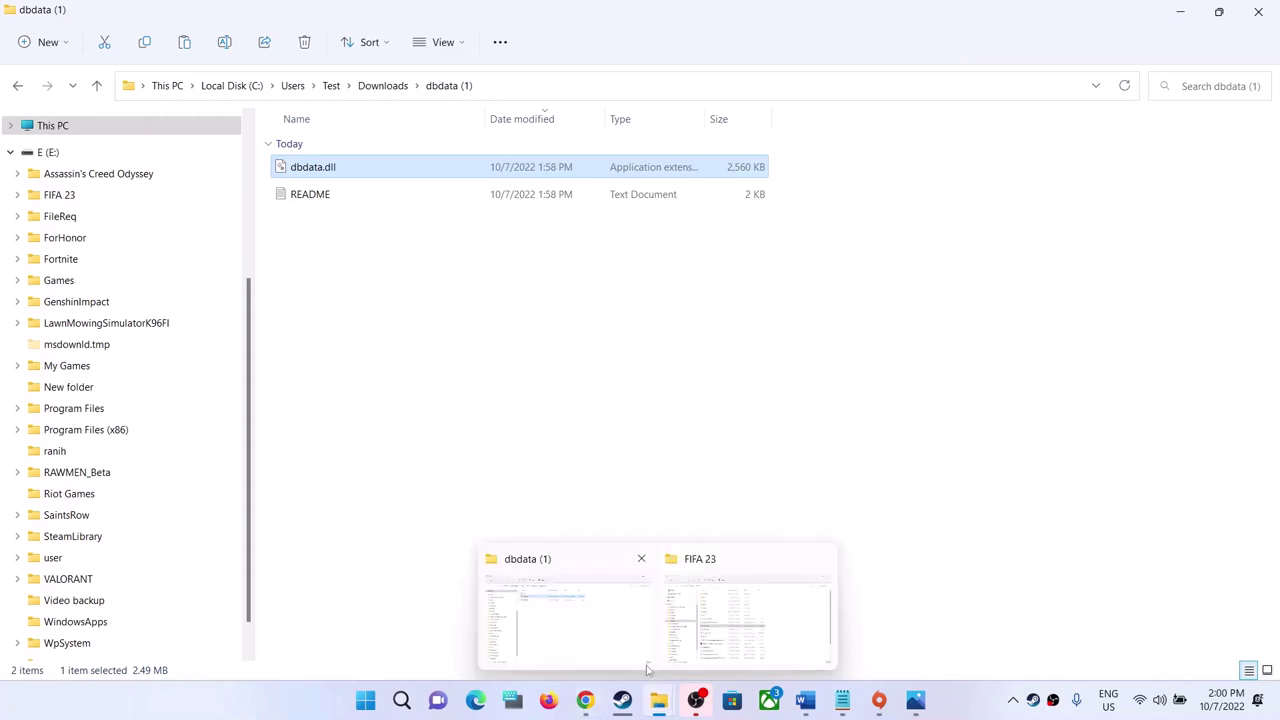
left_click(725, 637)
left_click(55, 200)
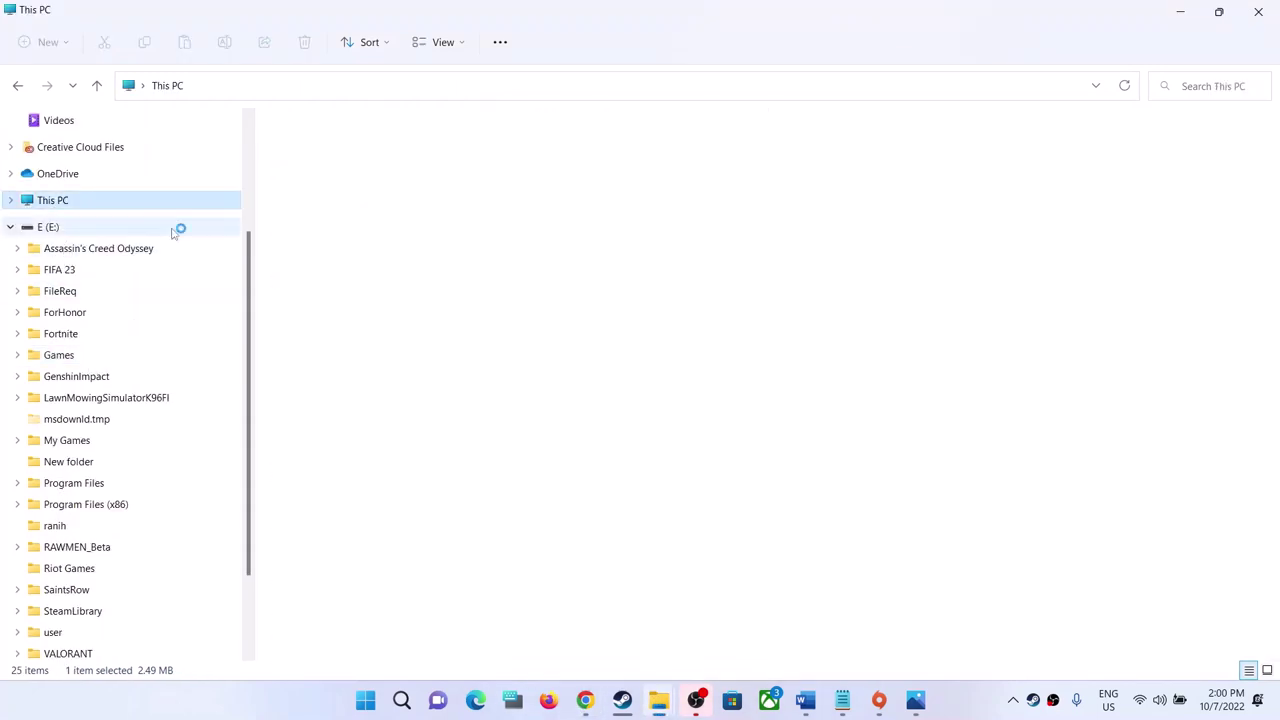
double_click(378, 277)
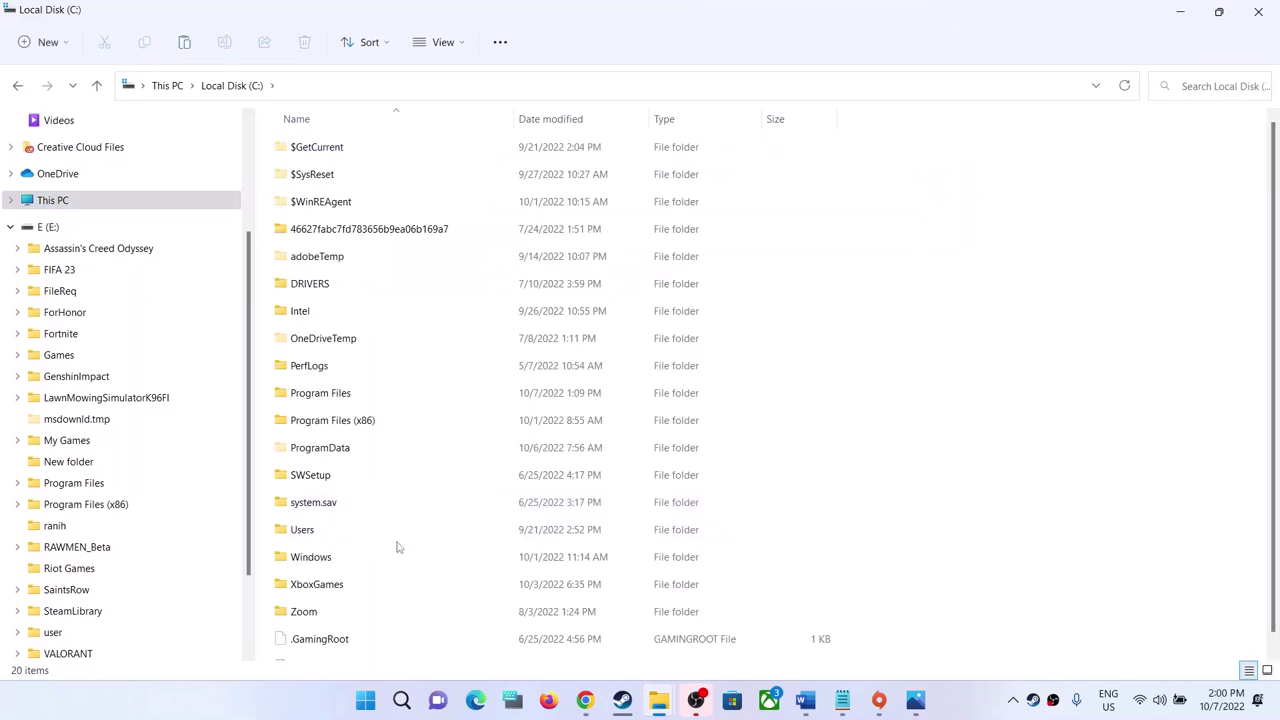
scroll(334, 511, "down", 1)
double_click(302, 545)
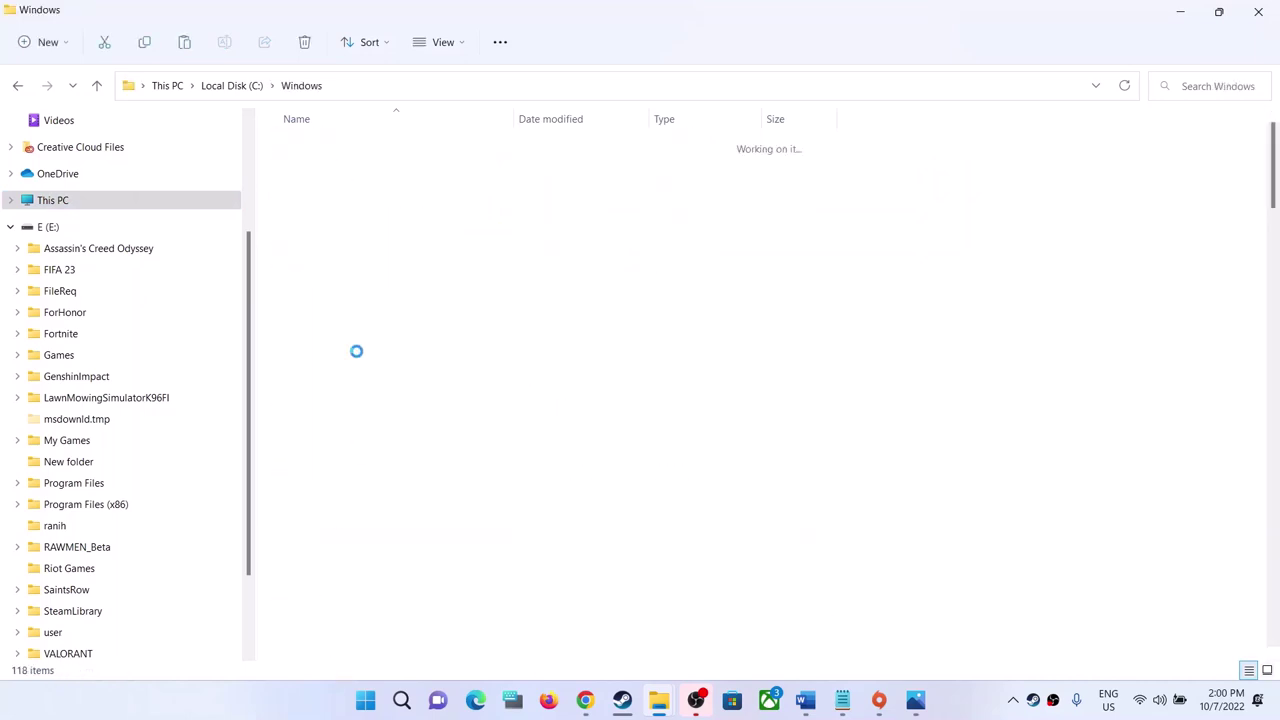
left_click(337, 503)
type("sys")
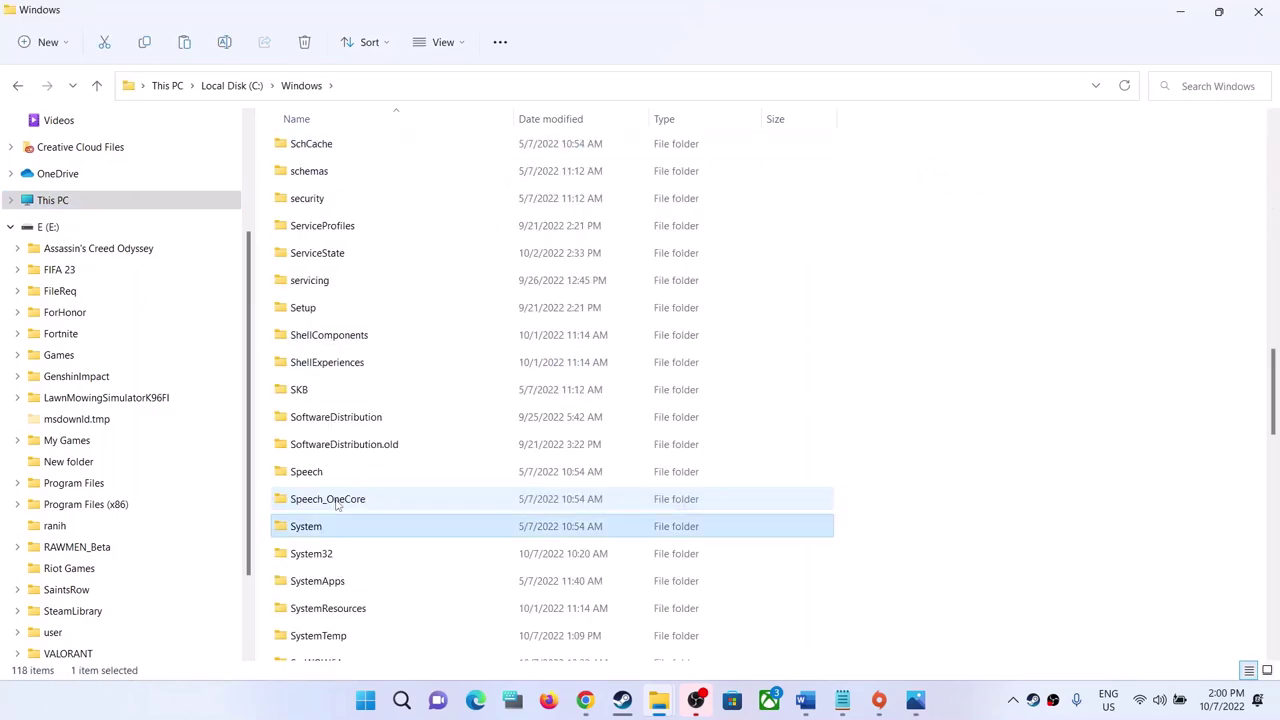
scroll(350, 500, "down", 2)
left_click(330, 404)
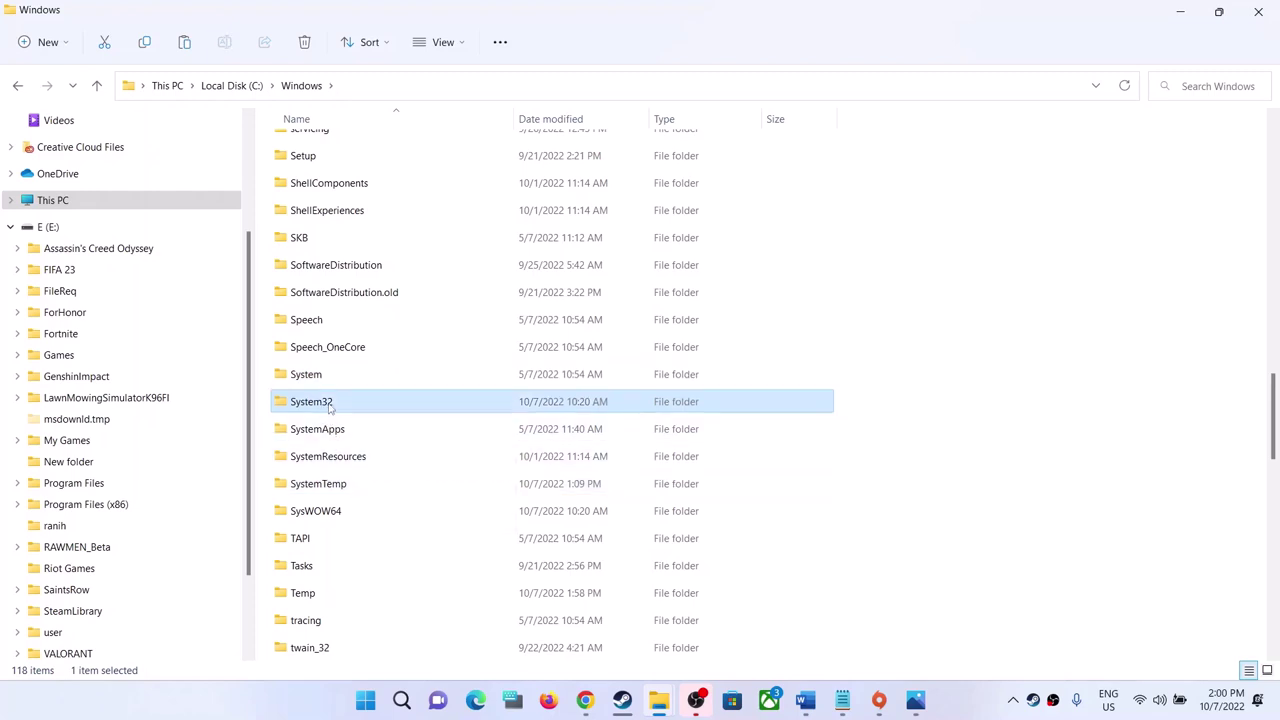
double_click(328, 405)
Paste dbdata.dll into System32, granting administrator permission
right_click(975, 336)
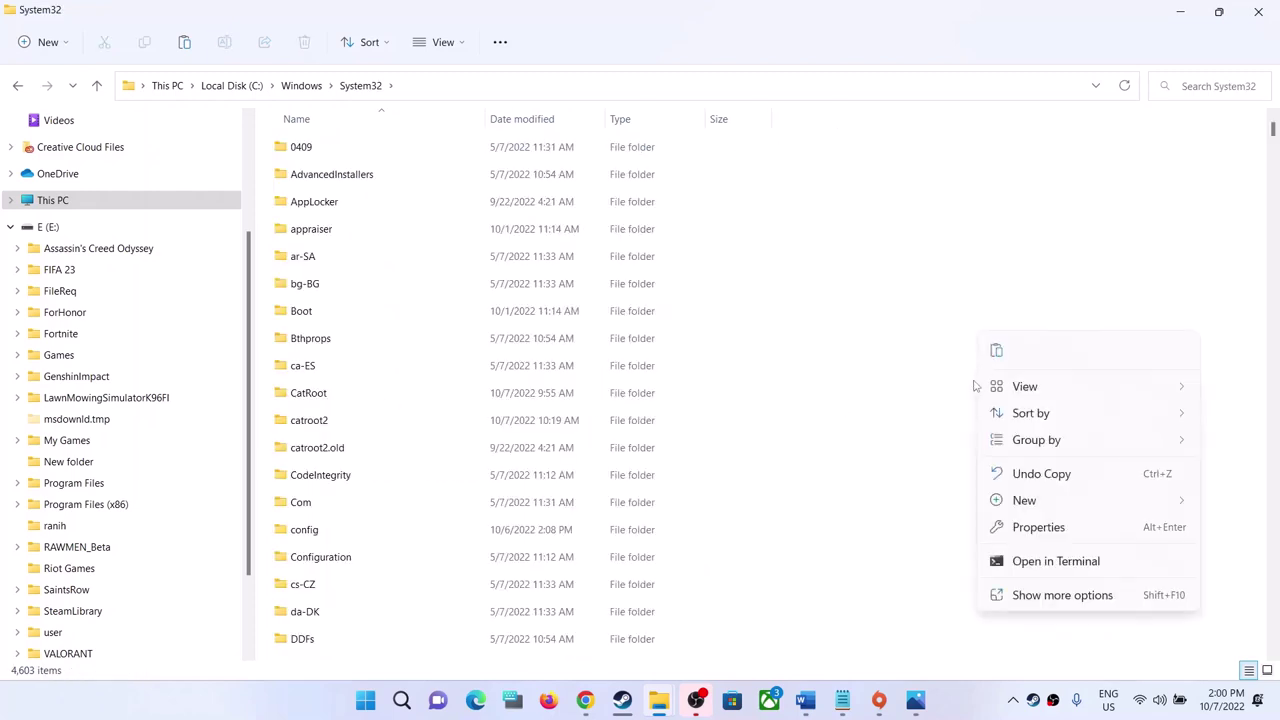
left_click(997, 352)
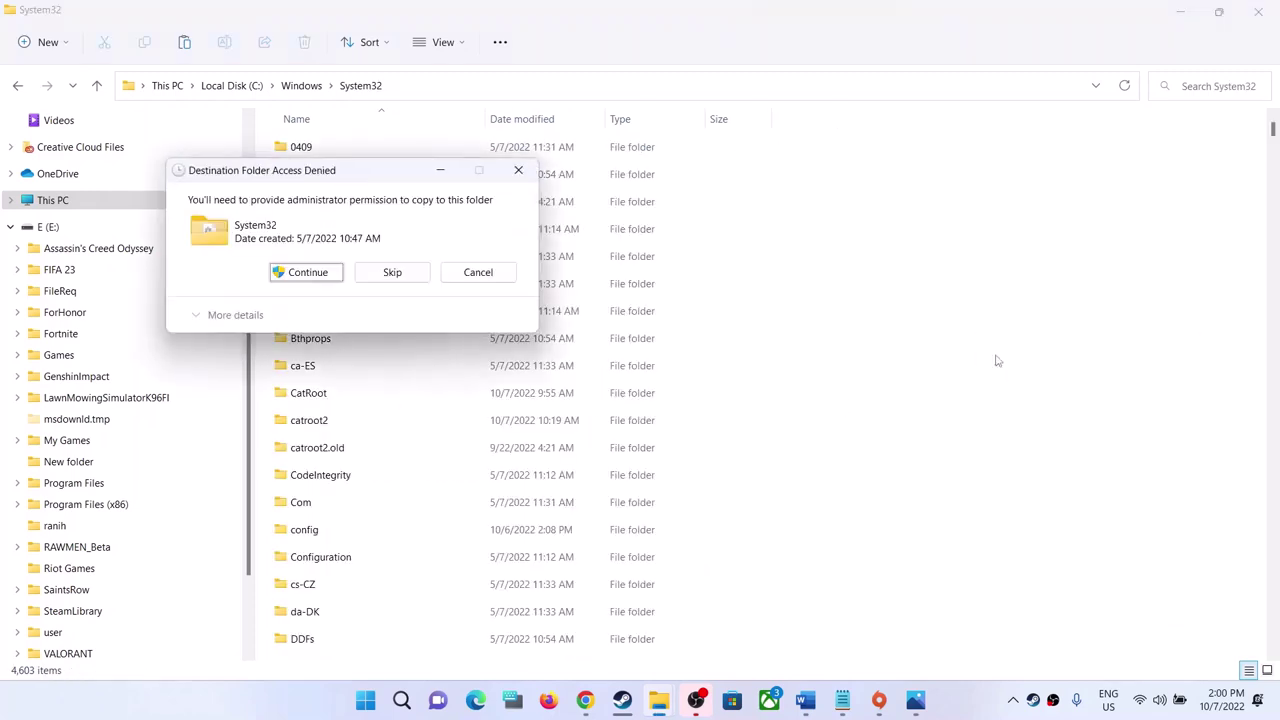
left_click(296, 273)
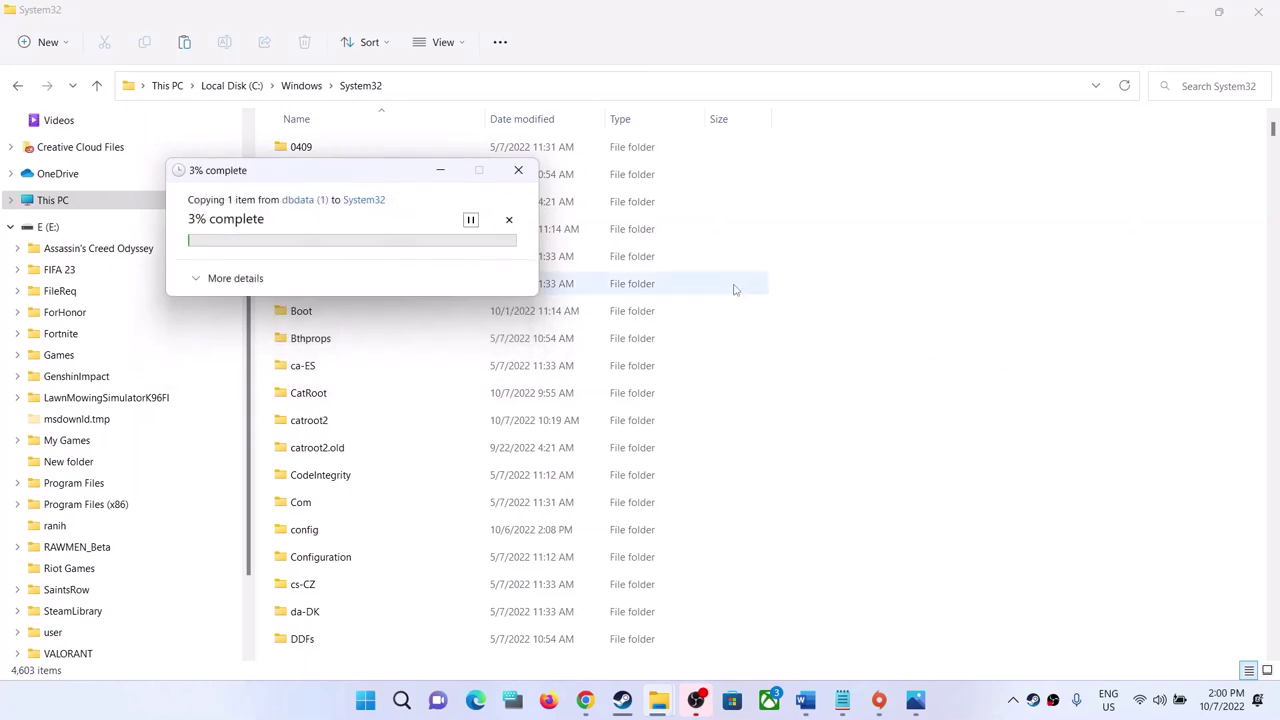
scroll(457, 571, "down", 2)
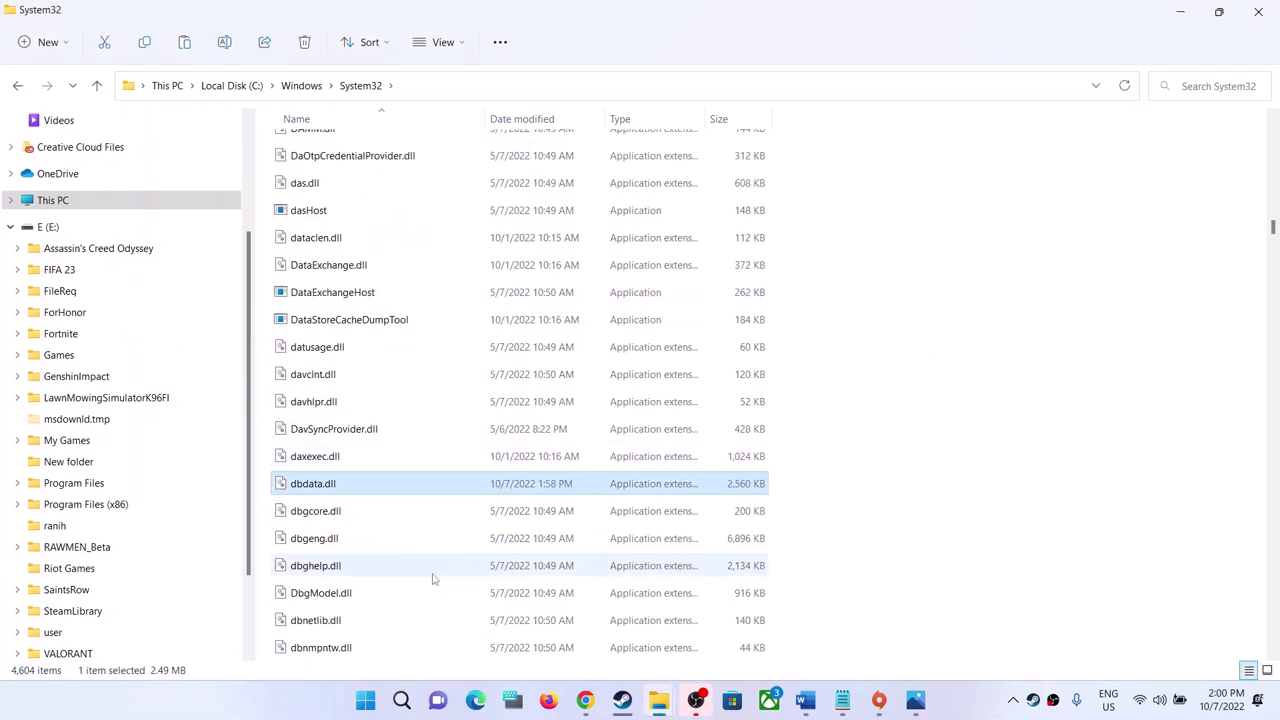
Paste dbdata.dll into C:\Windows\SysWOW64, granting administrator permission
left_click(305, 88)
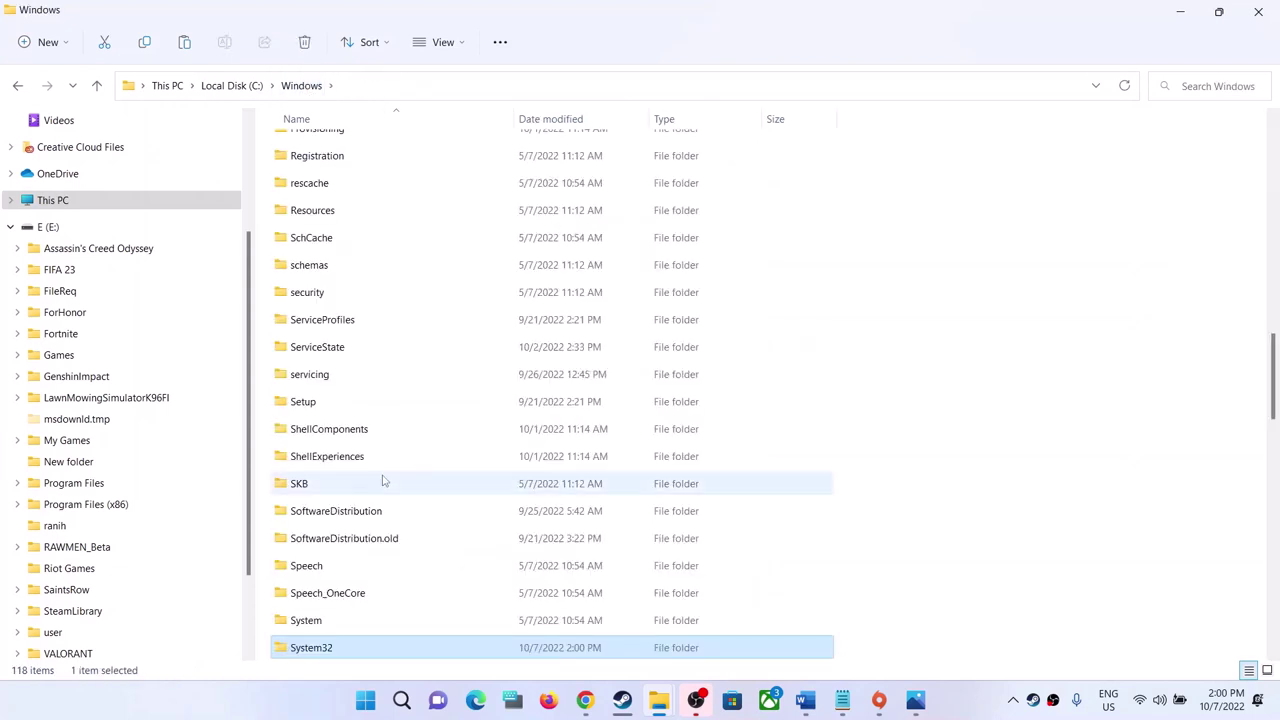
scroll(371, 540, "down", 4)
left_click(337, 433)
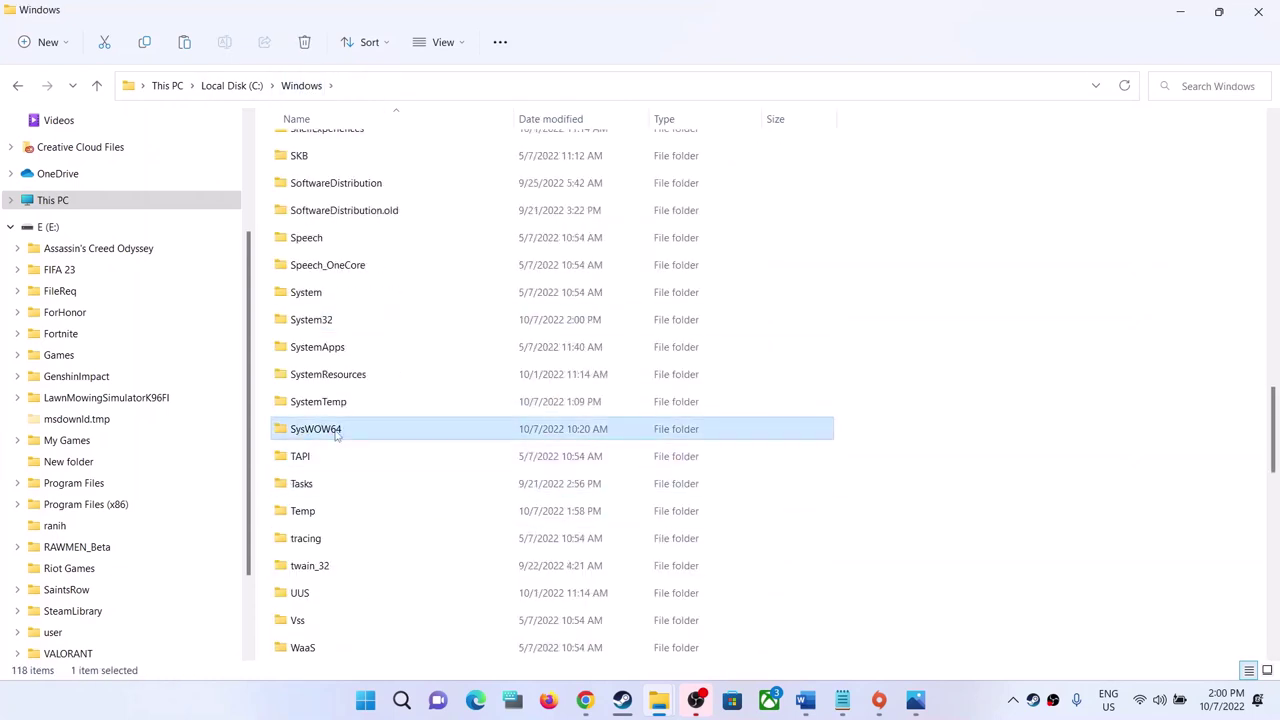
double_click(338, 434)
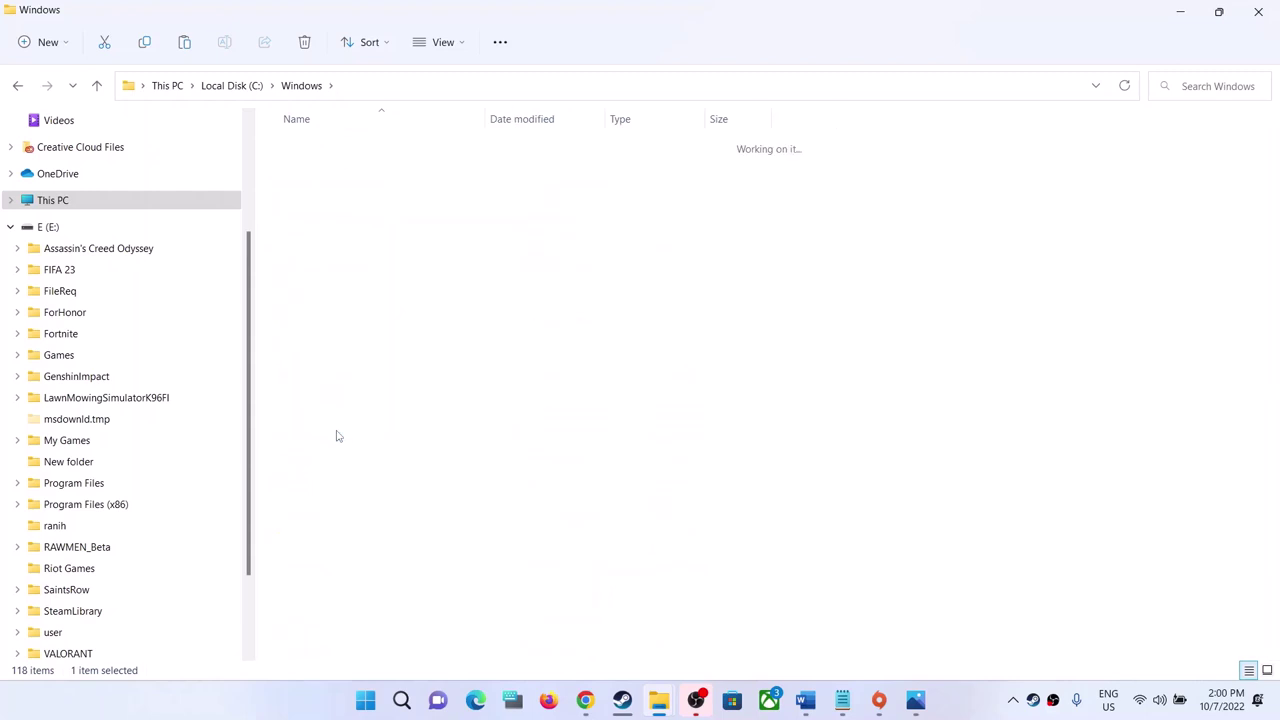
right_click(885, 317)
left_click(906, 332)
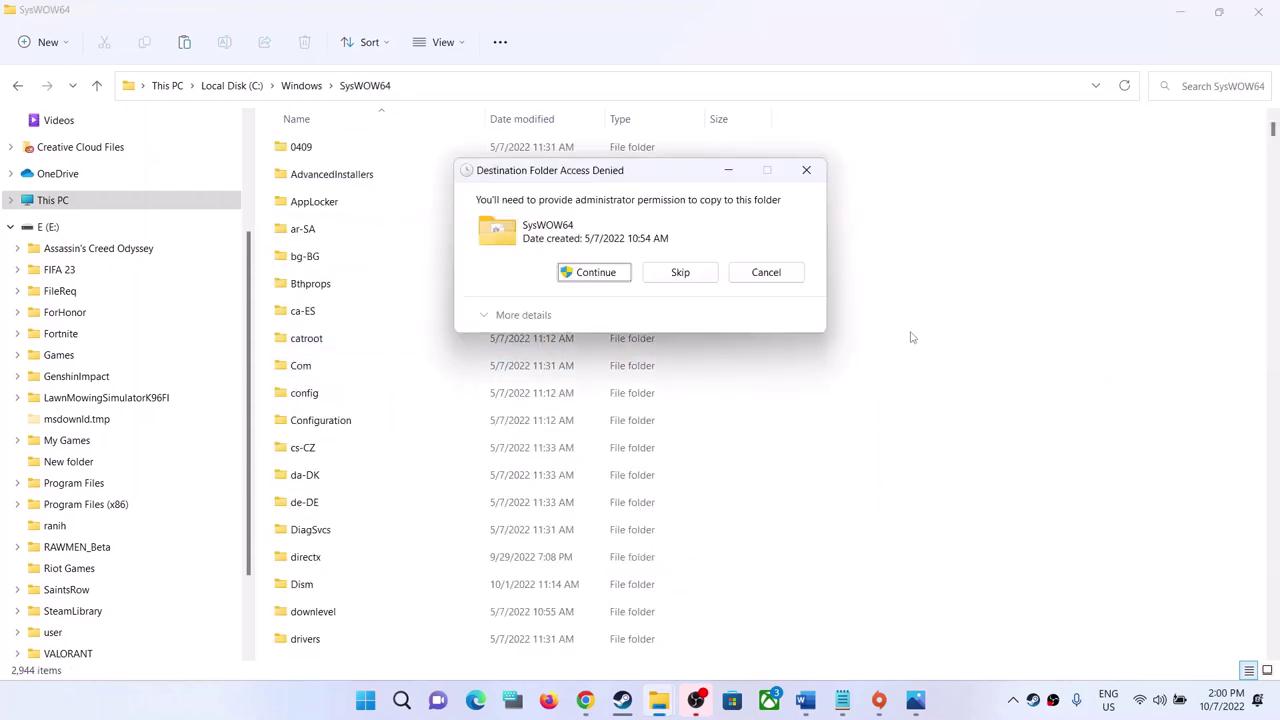
left_click(590, 273)
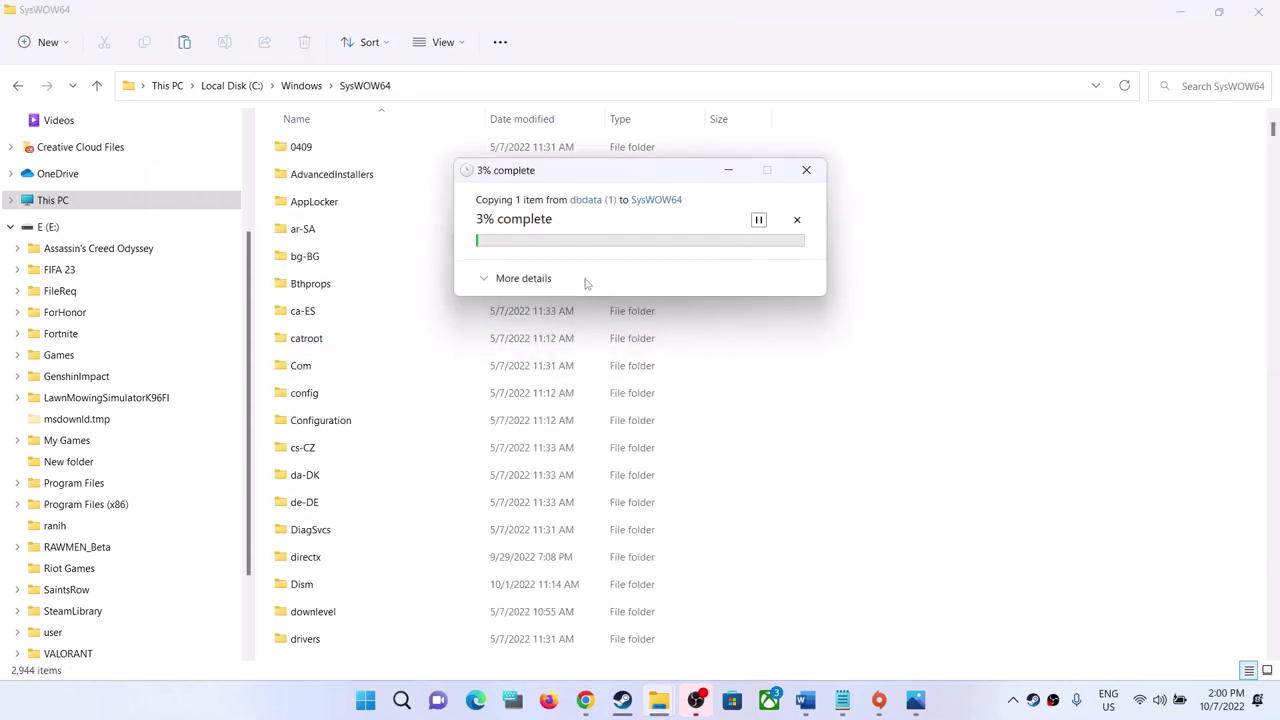
scroll(477, 420, "down", 3)
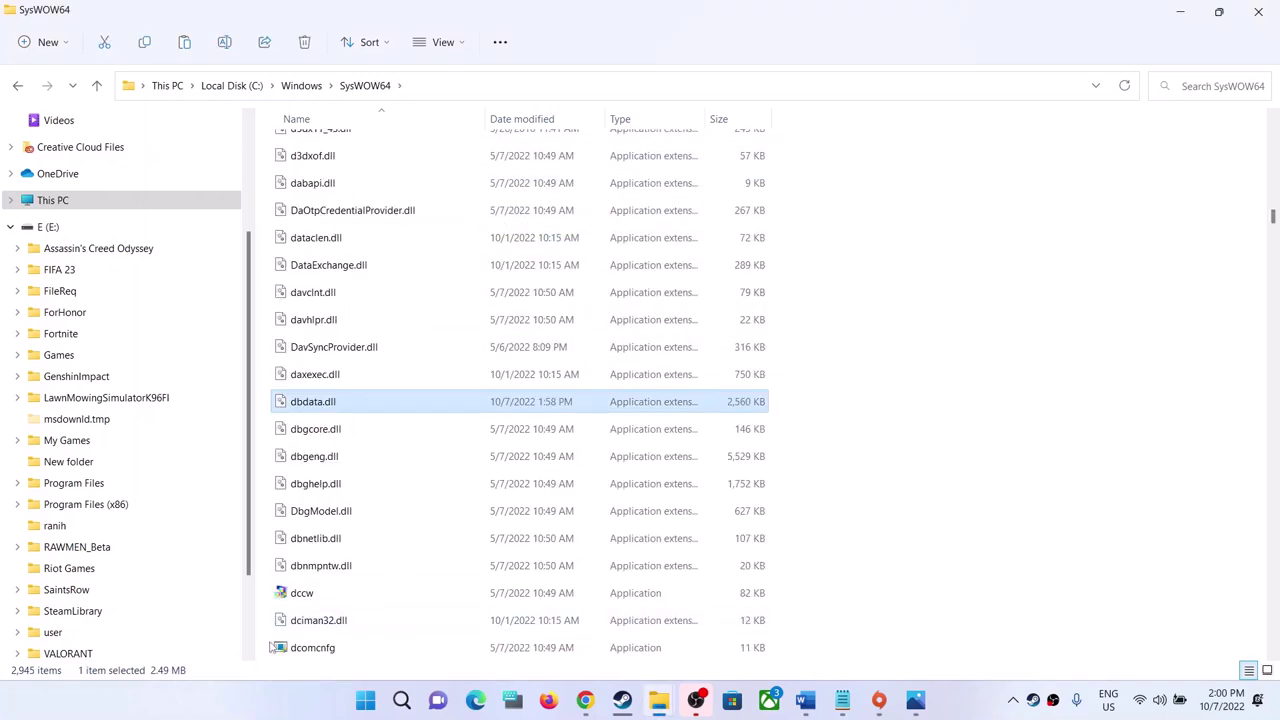
mouse_move(394, 406)
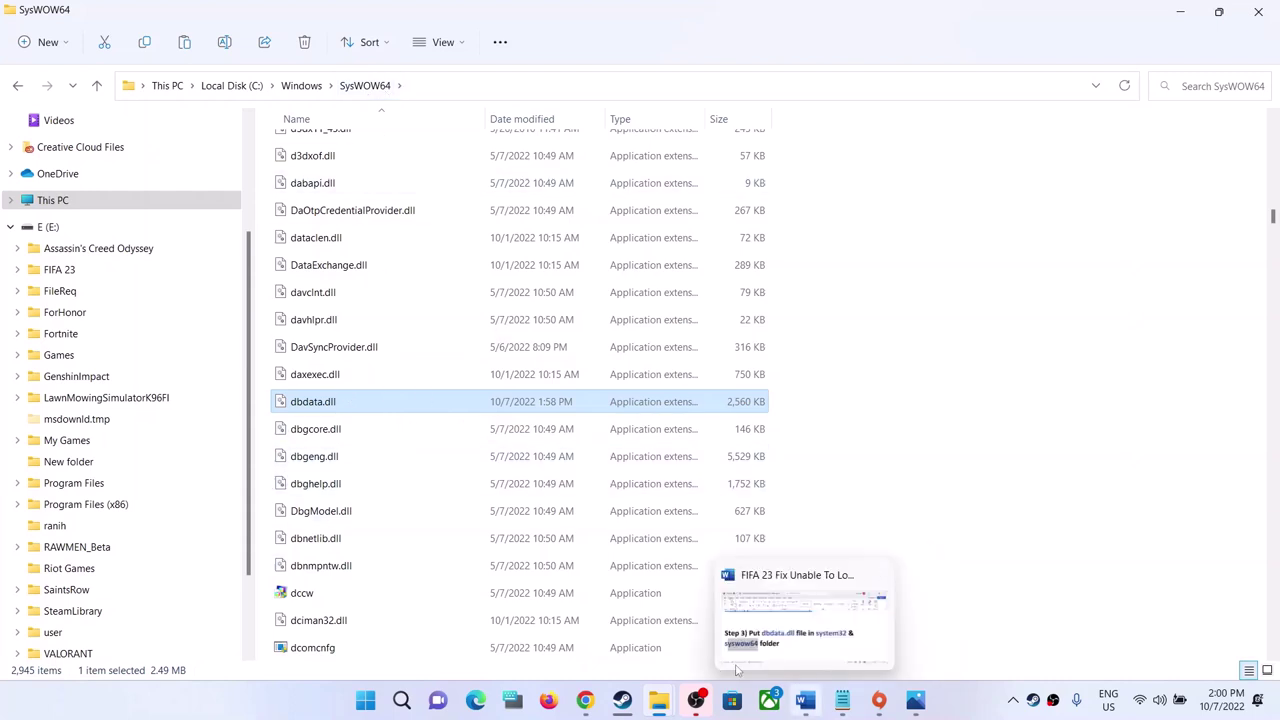
Highlight the Step 4 uninstall, restart PC and reinstall instructions in the fix notes
left_click(624, 702)
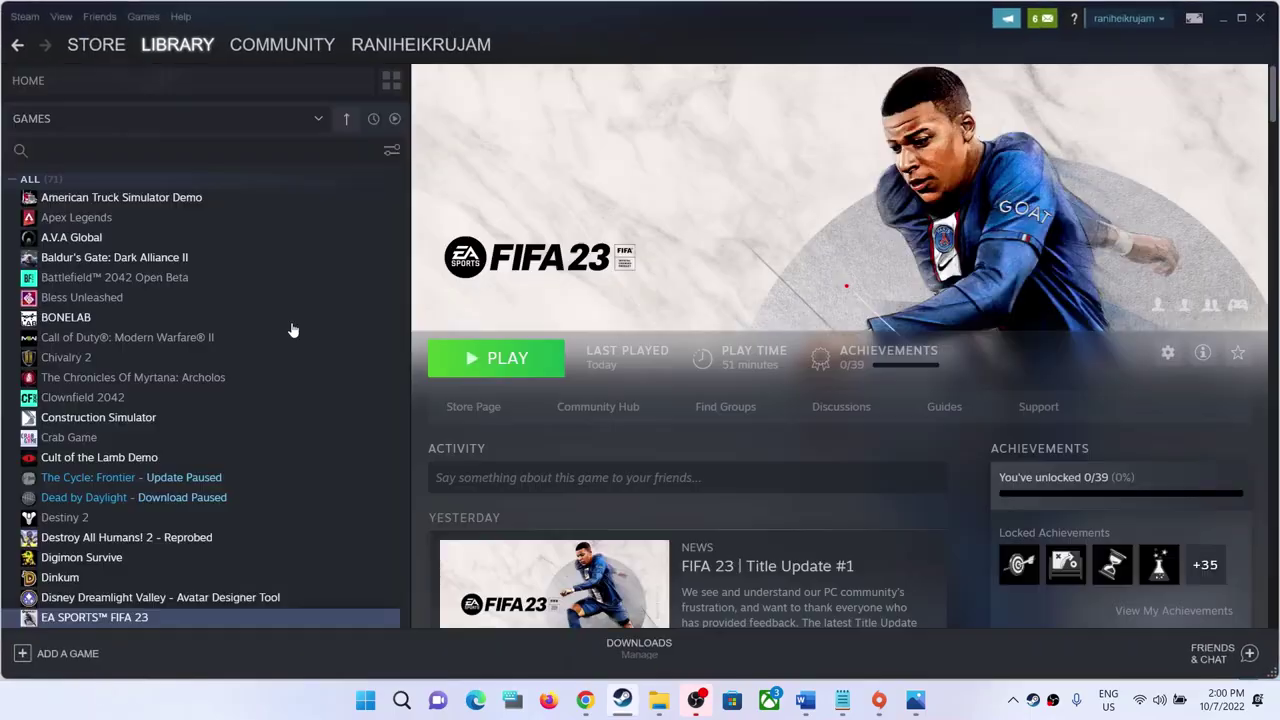
left_click(806, 701)
scroll(511, 407, "down", 5)
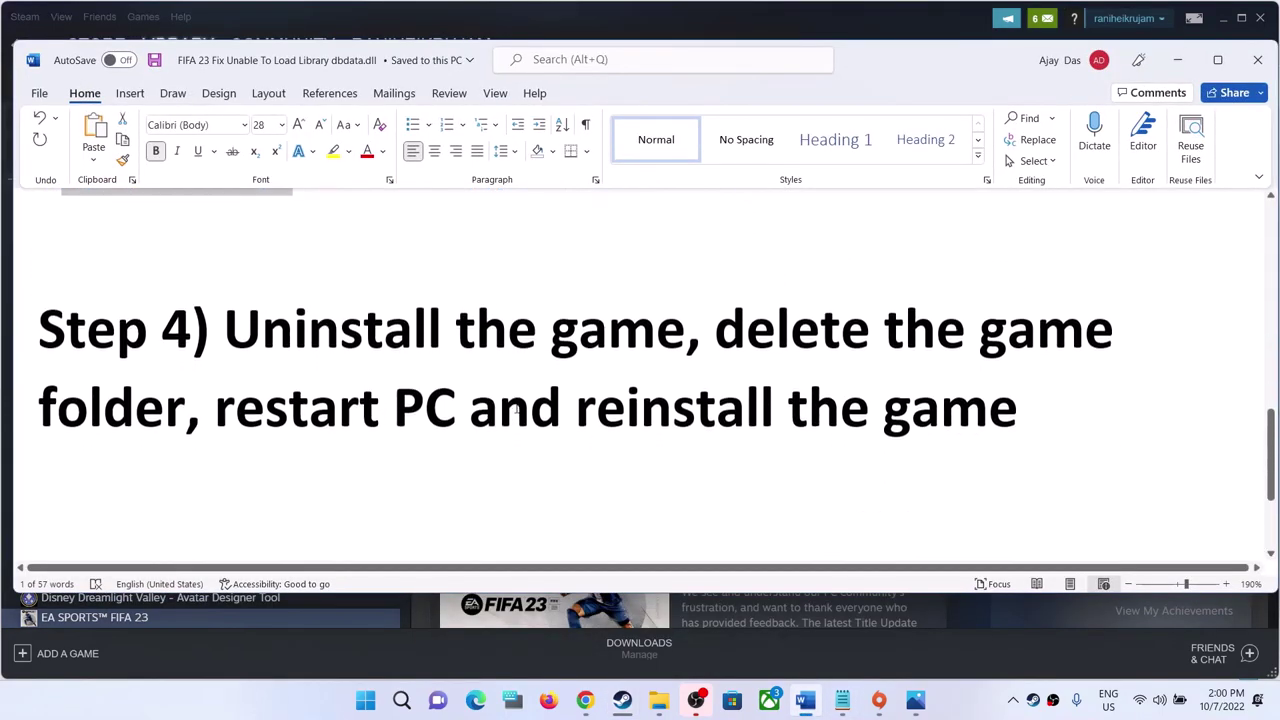
scroll(516, 410, "up", 3)
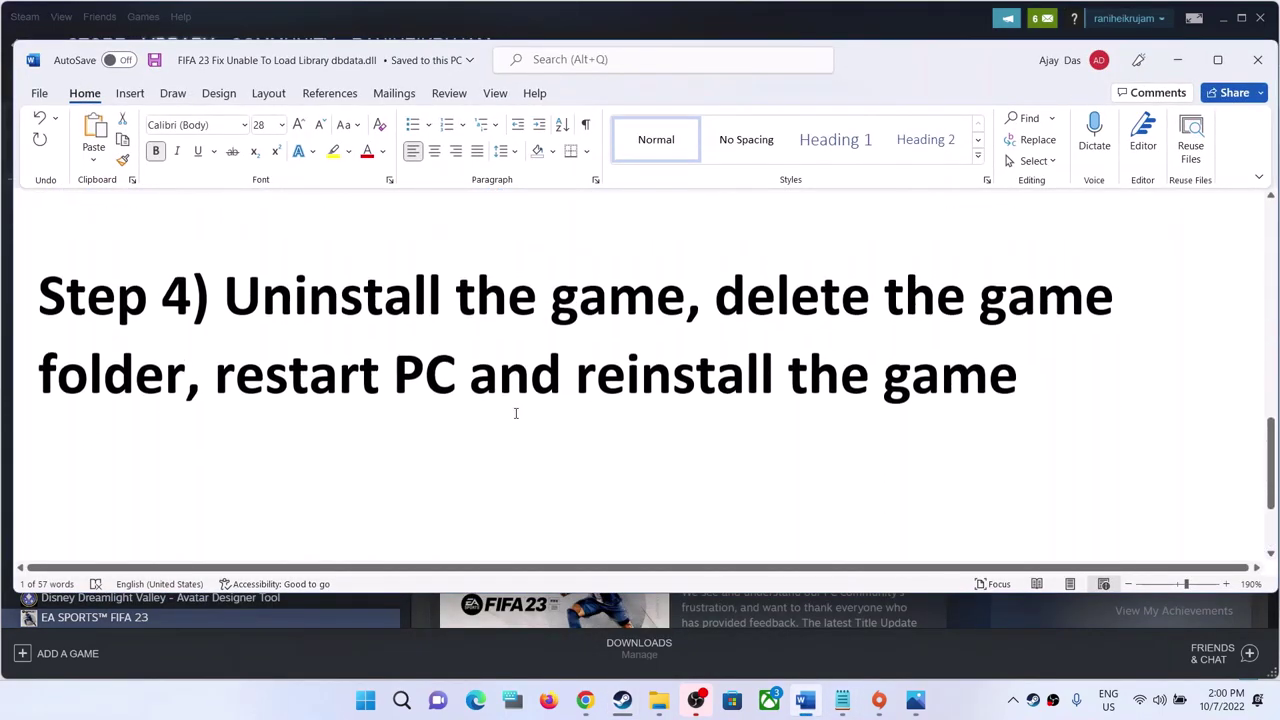
left_click_drag(262, 373, 553, 370)
left_click_drag(727, 375, 424, 452)
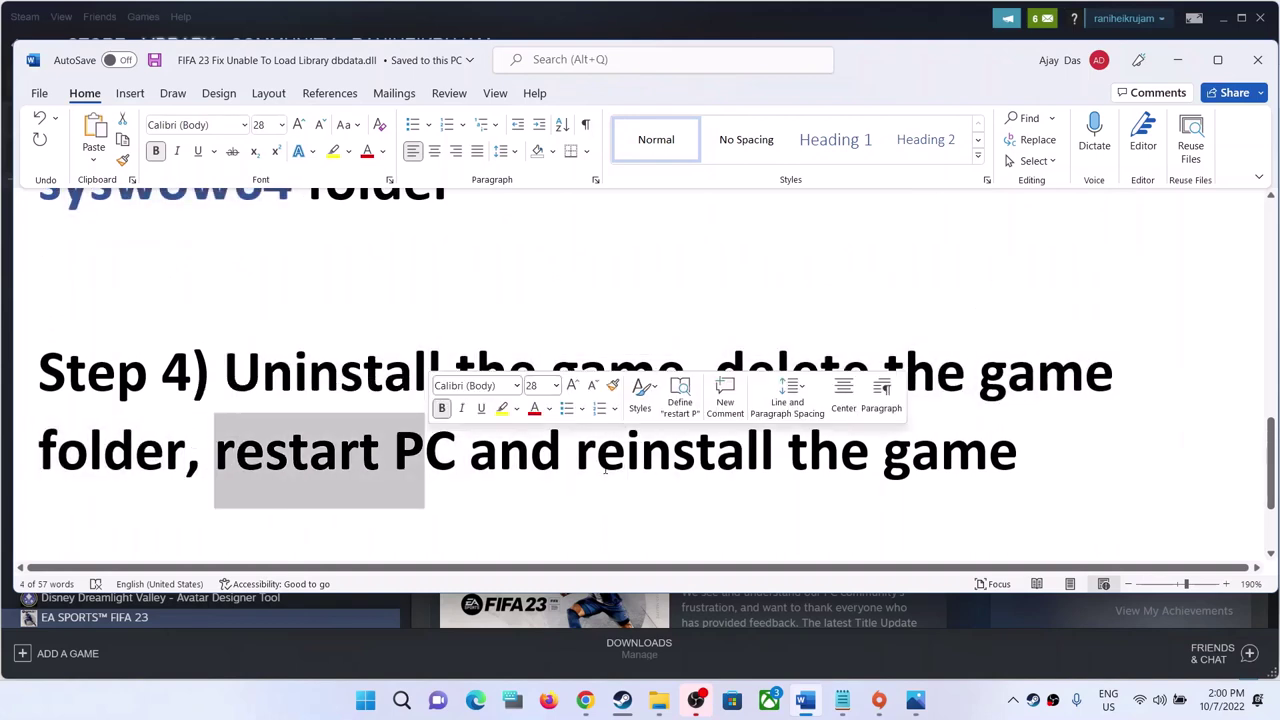
left_click_drag(577, 452, 1030, 455)
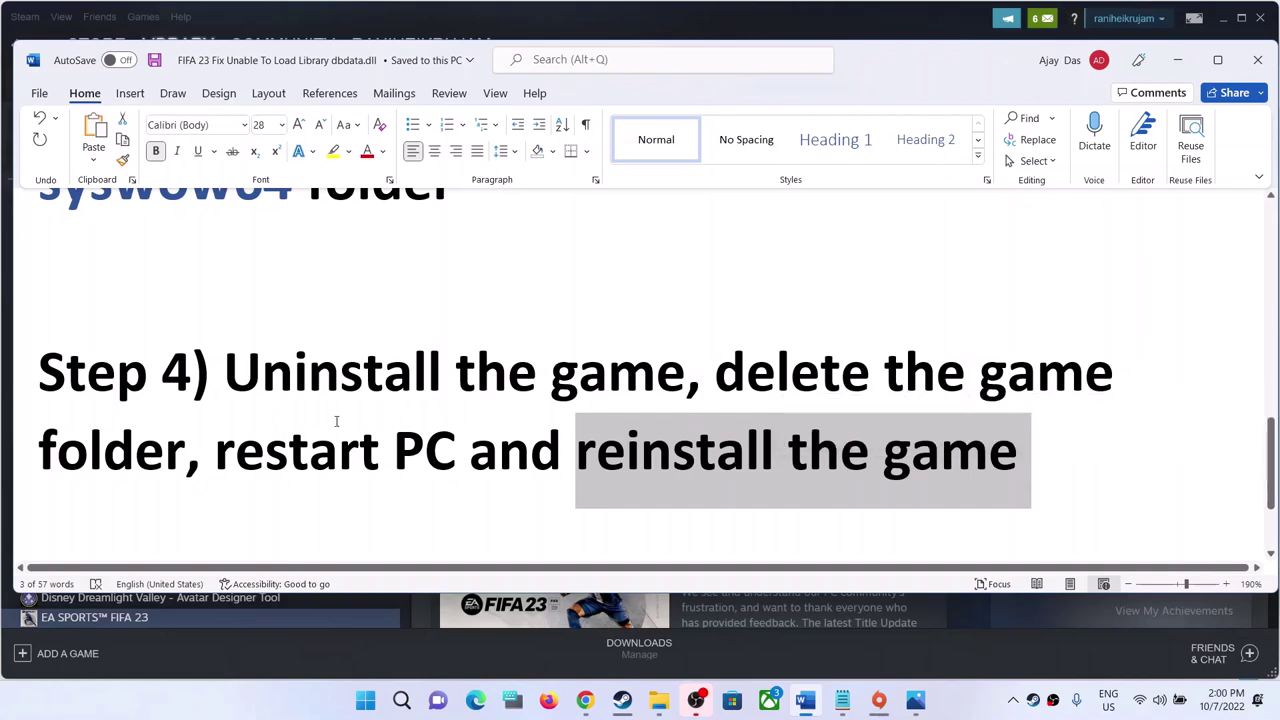
Show EA SPORTS FIFA 23's Manage options in Steam, offering Uninstall
left_click(623, 705)
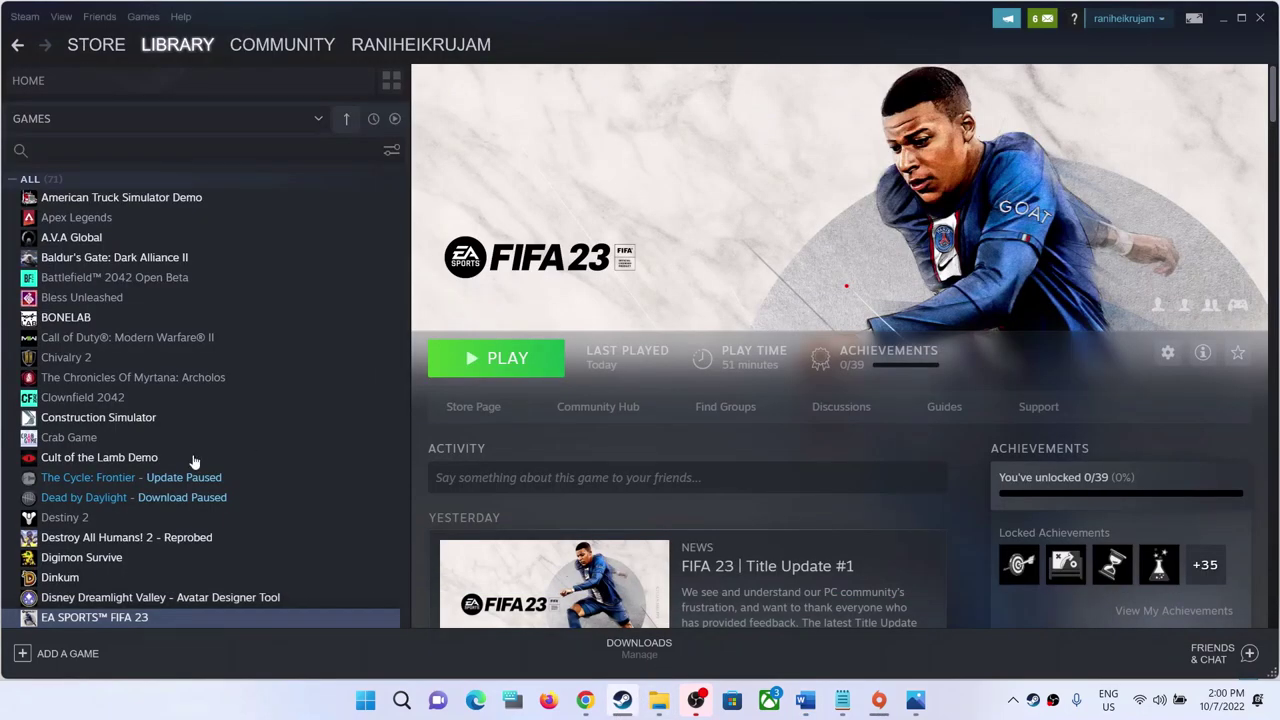
right_click(115, 615)
mouse_move(150, 580)
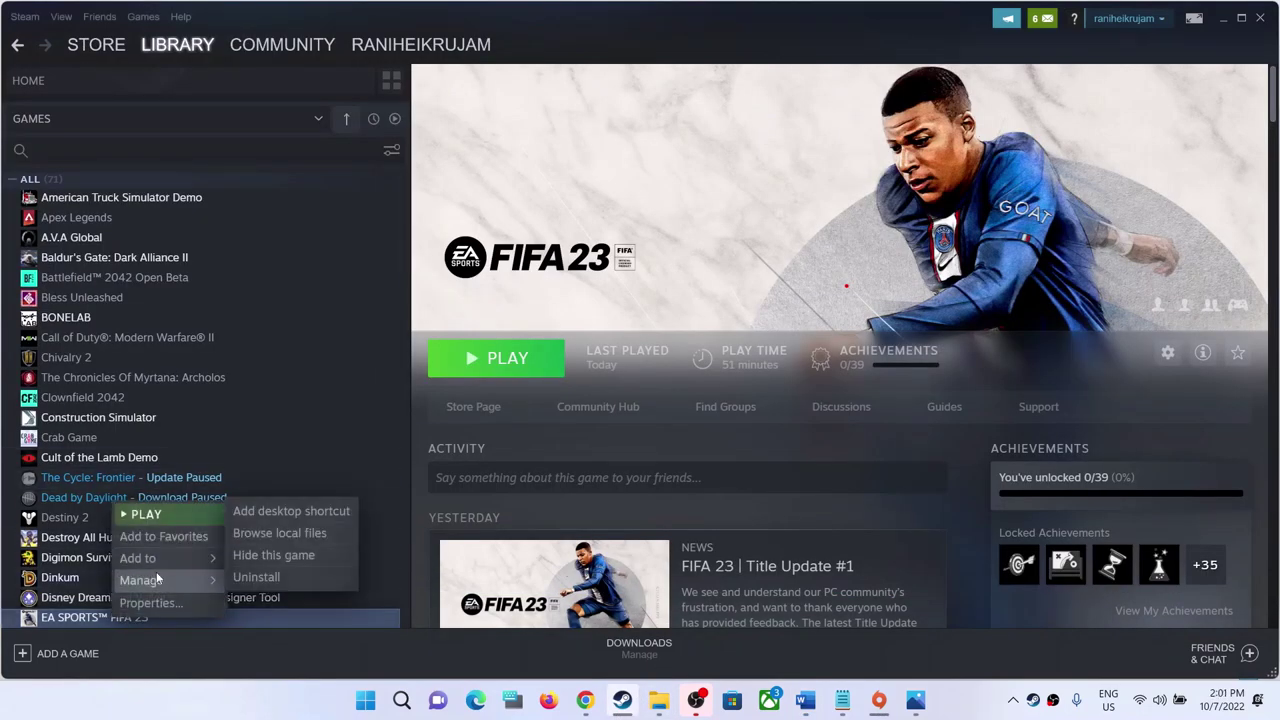
left_click(878, 700)
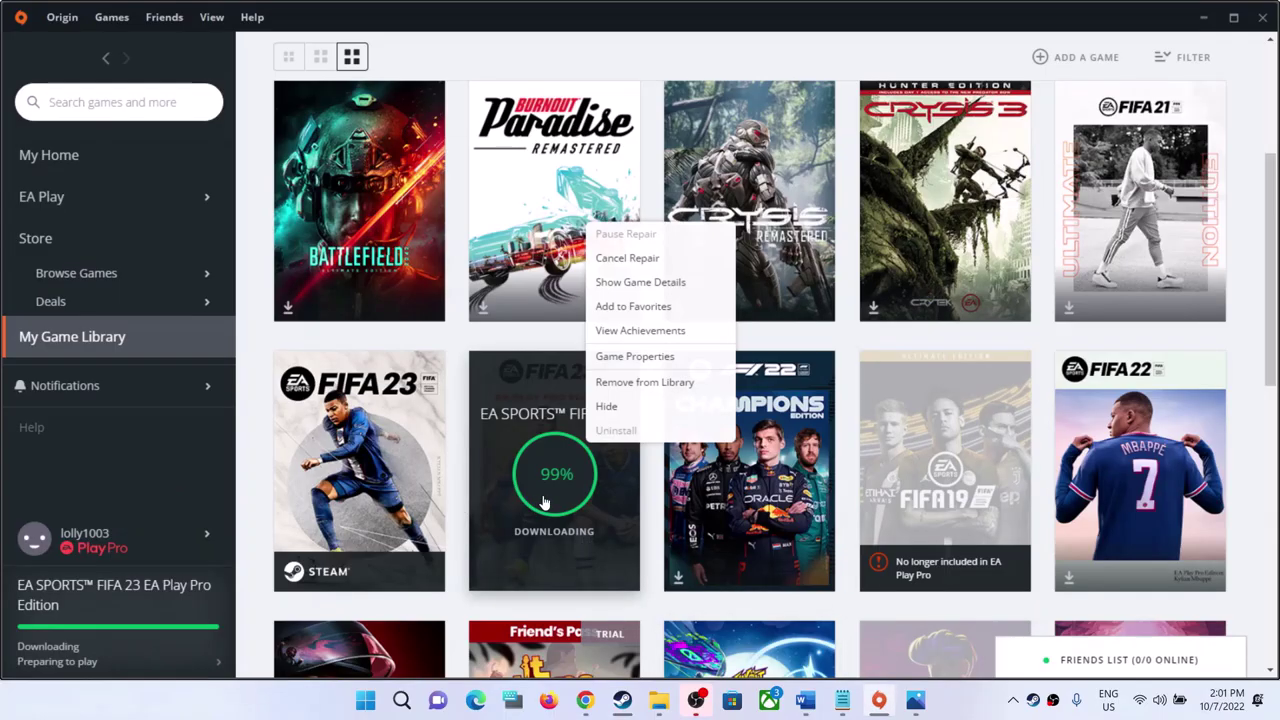
Check the FIFA 23 tile's options in Origin, then highlight 'delete the game folder' in Word
right_click(558, 455)
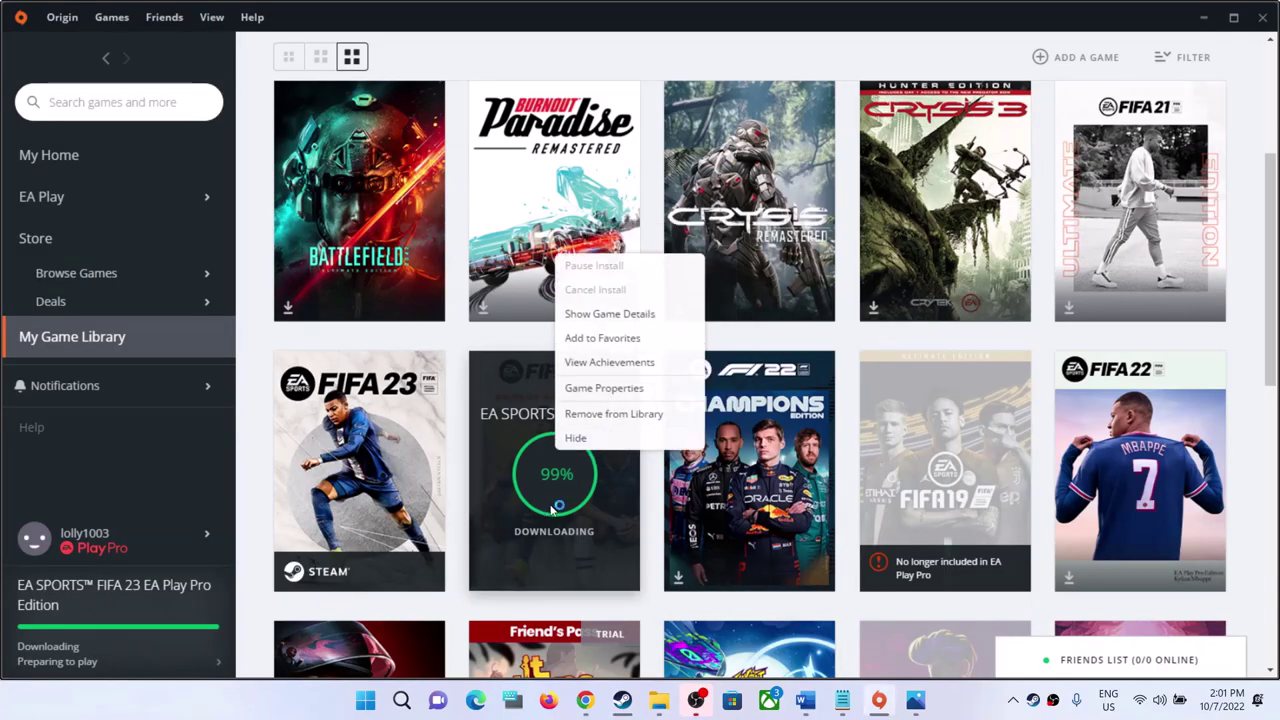
right_click(566, 457)
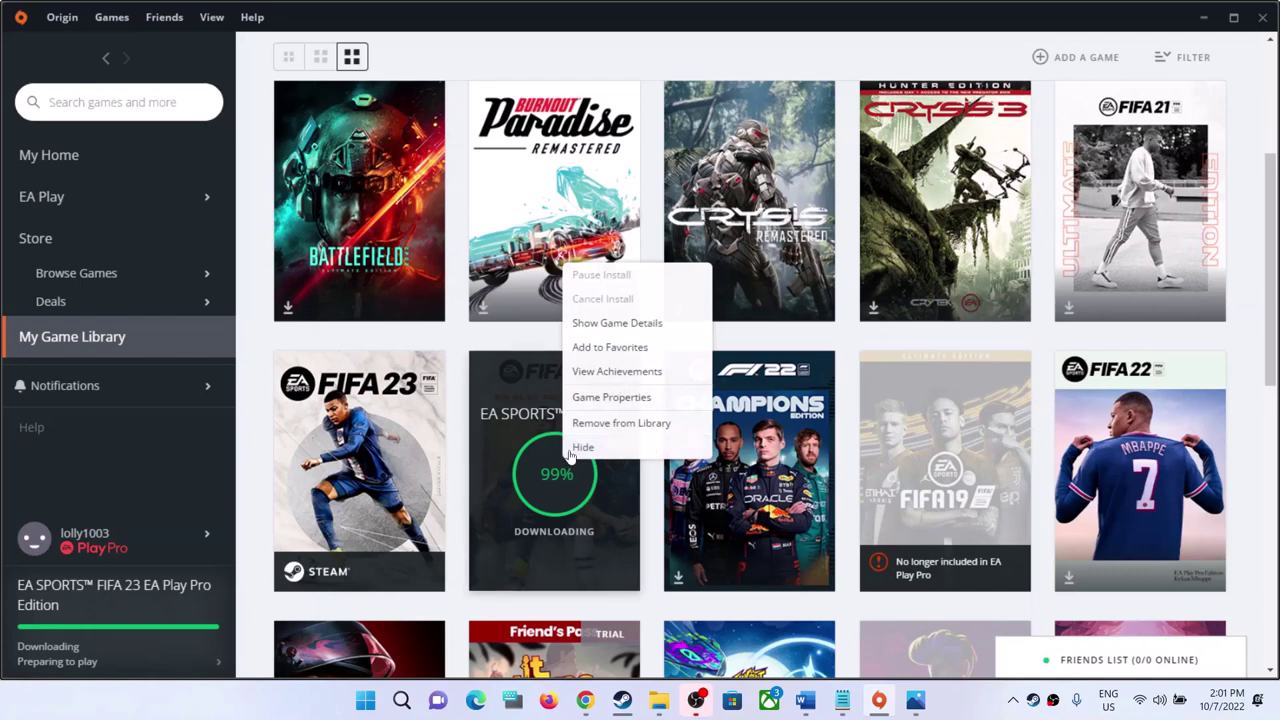
left_click(805, 700)
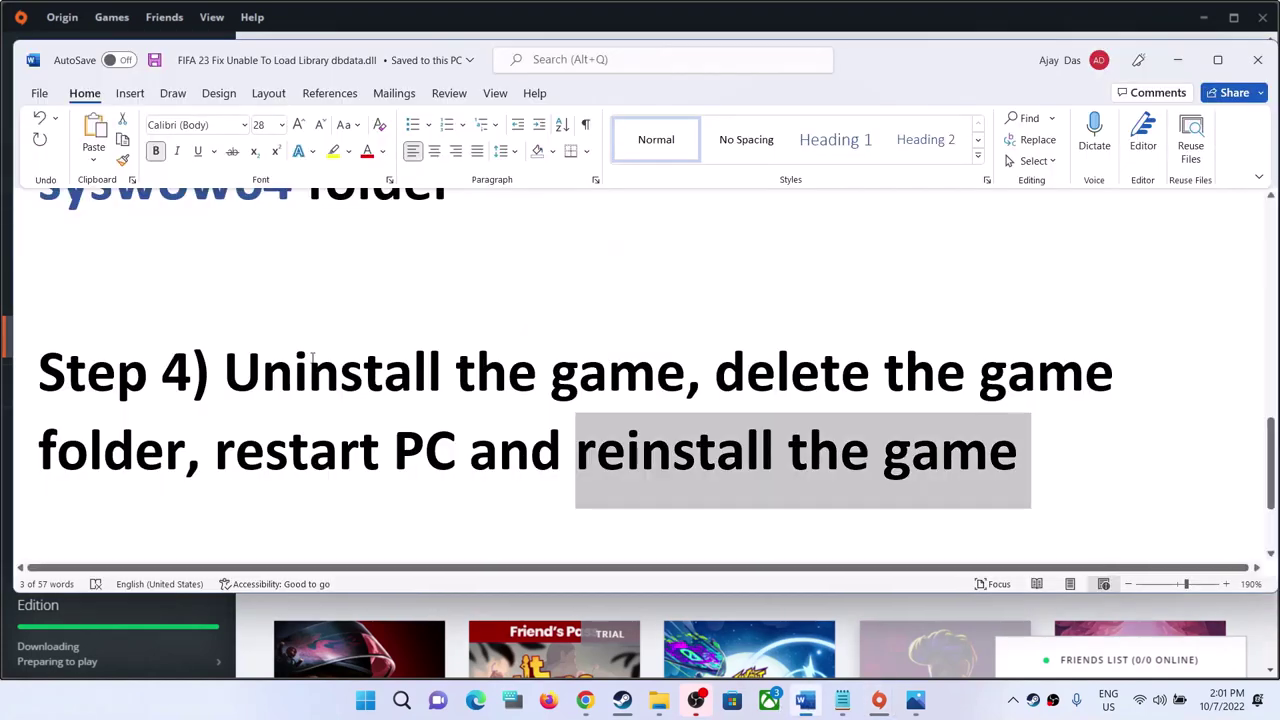
left_click_drag(690, 372, 197, 427)
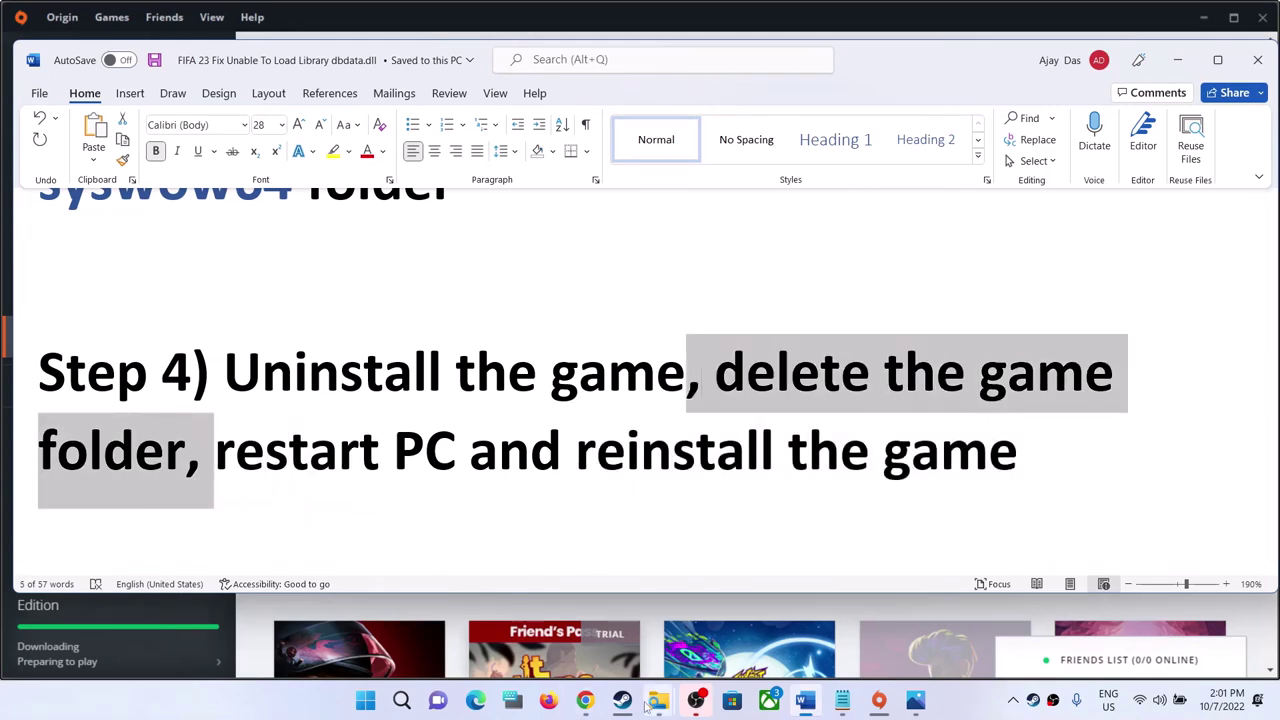
left_click(652, 702)
Open drive E: in File Explorer, briefly looking inside its user folder
left_click(689, 627)
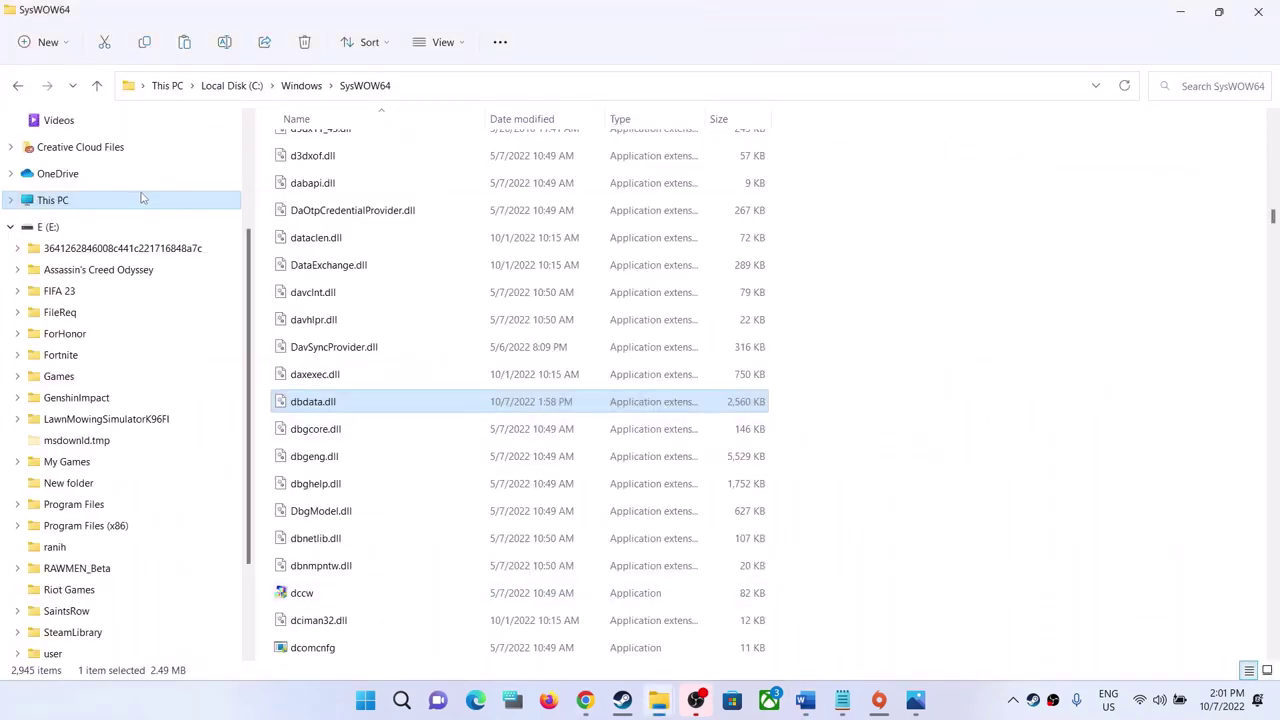
left_click(52, 201)
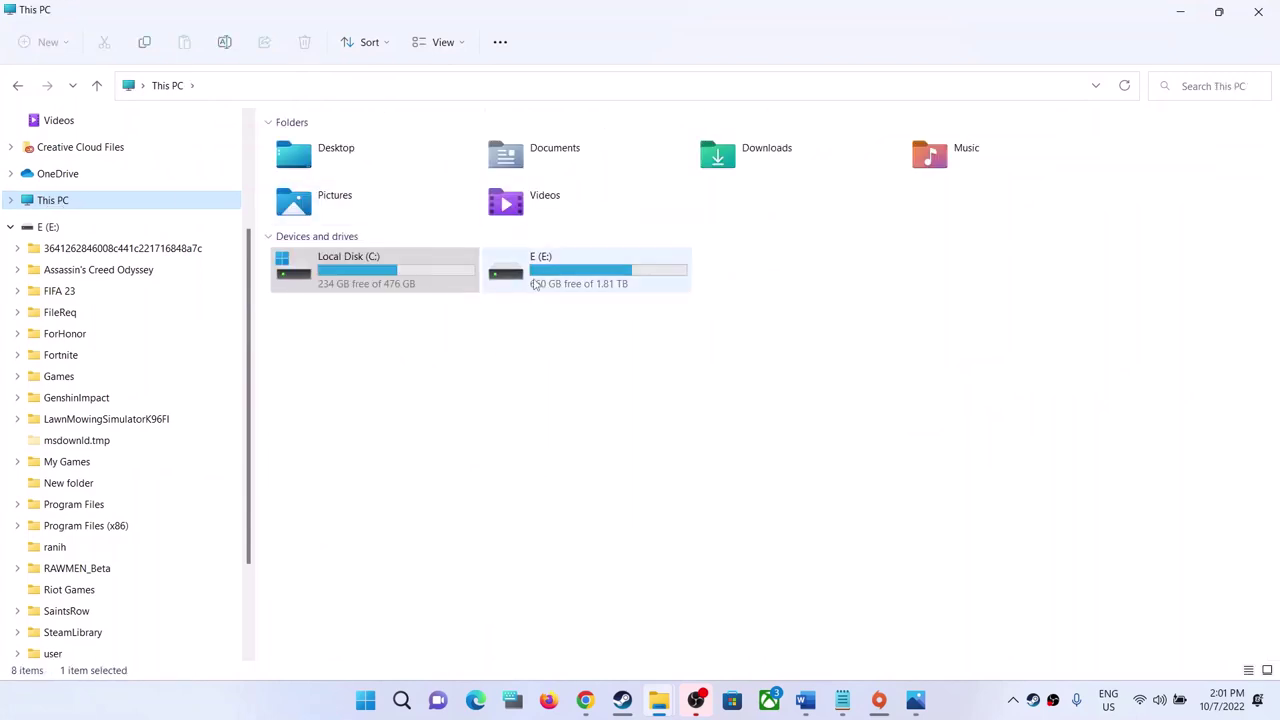
double_click(535, 282)
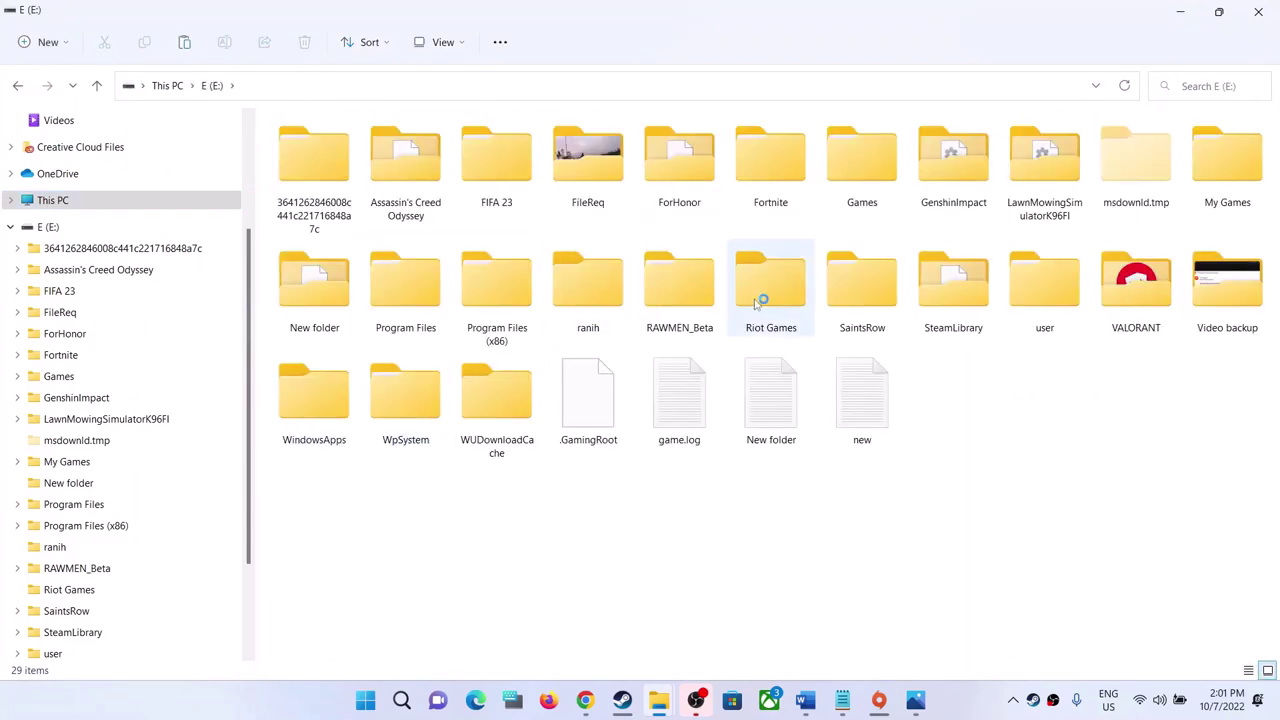
left_click(953, 300)
double_click(953, 312)
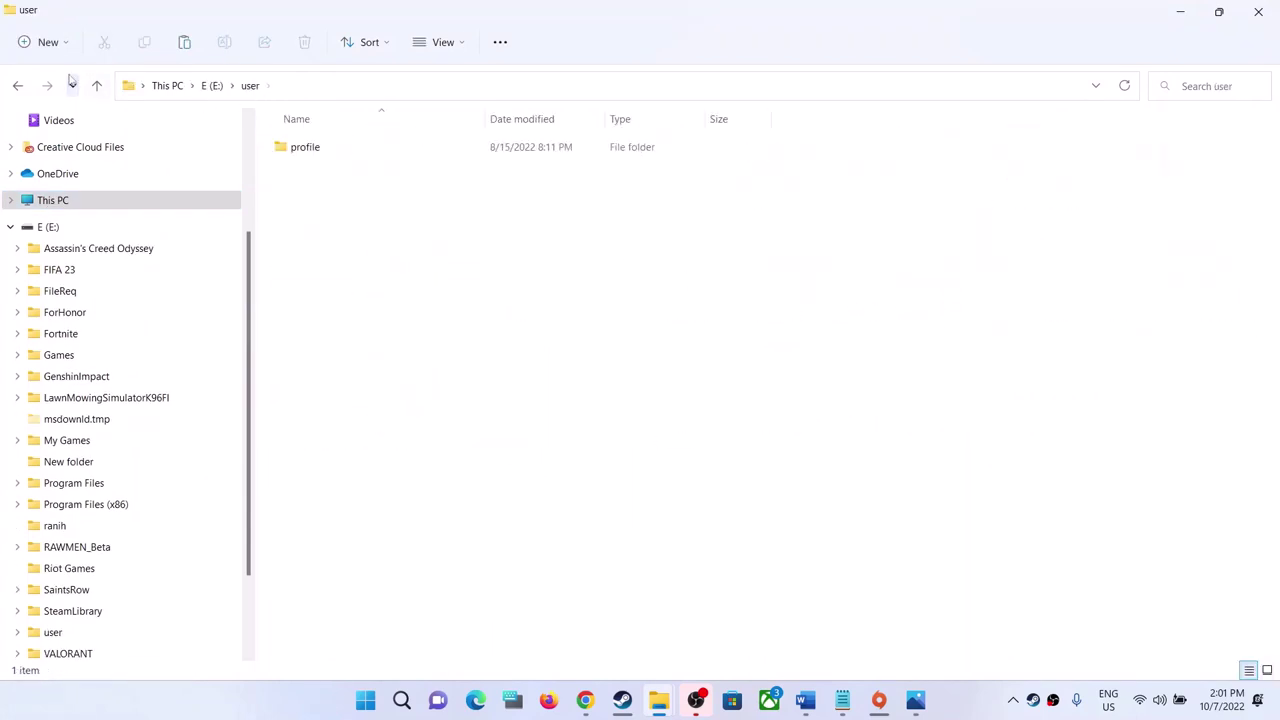
left_click(97, 86)
Go to SteamLibrary\steamapps\common and bring up the FIFA 23 folder's actions
double_click(860, 262)
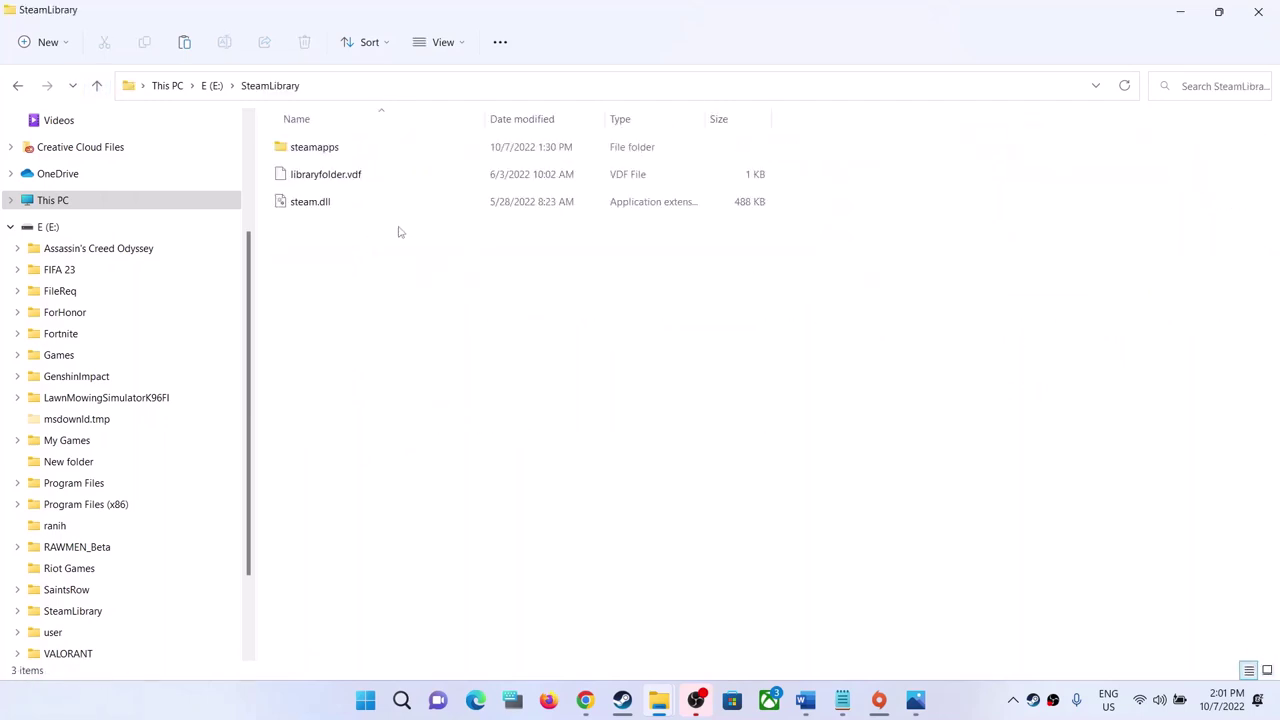
double_click(303, 156)
double_click(322, 158)
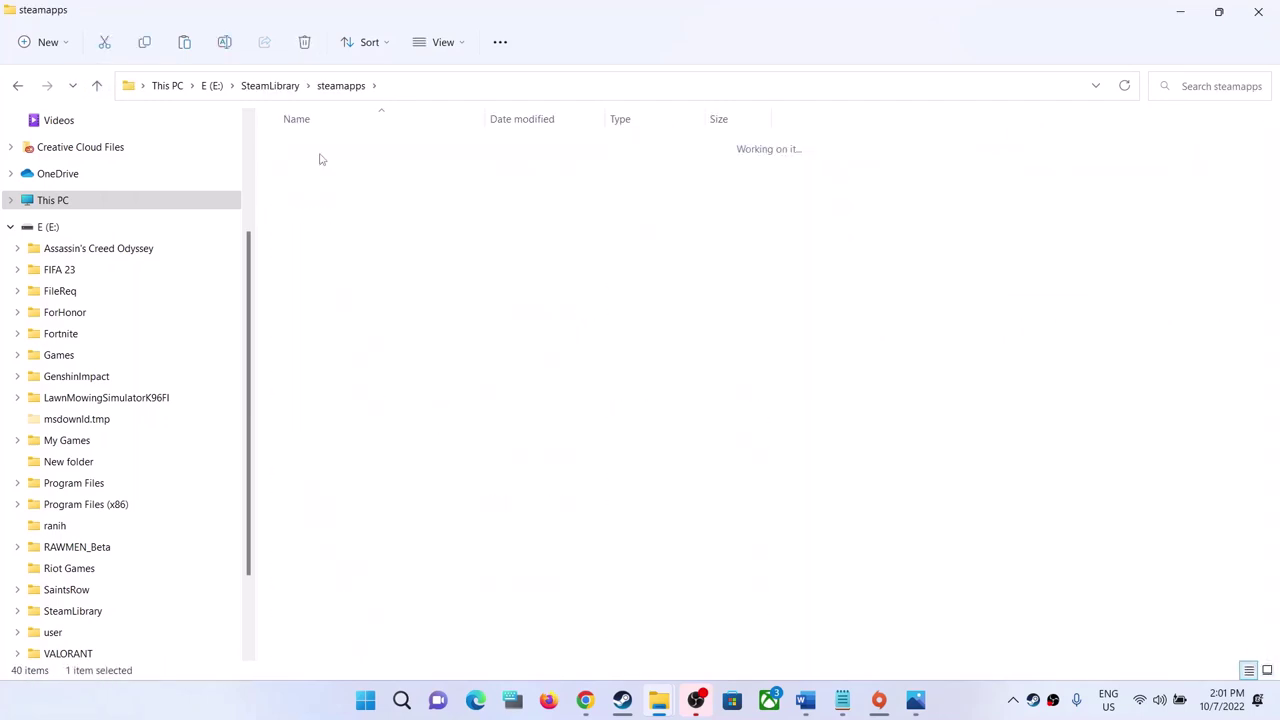
scroll(320, 430, "down", 2)
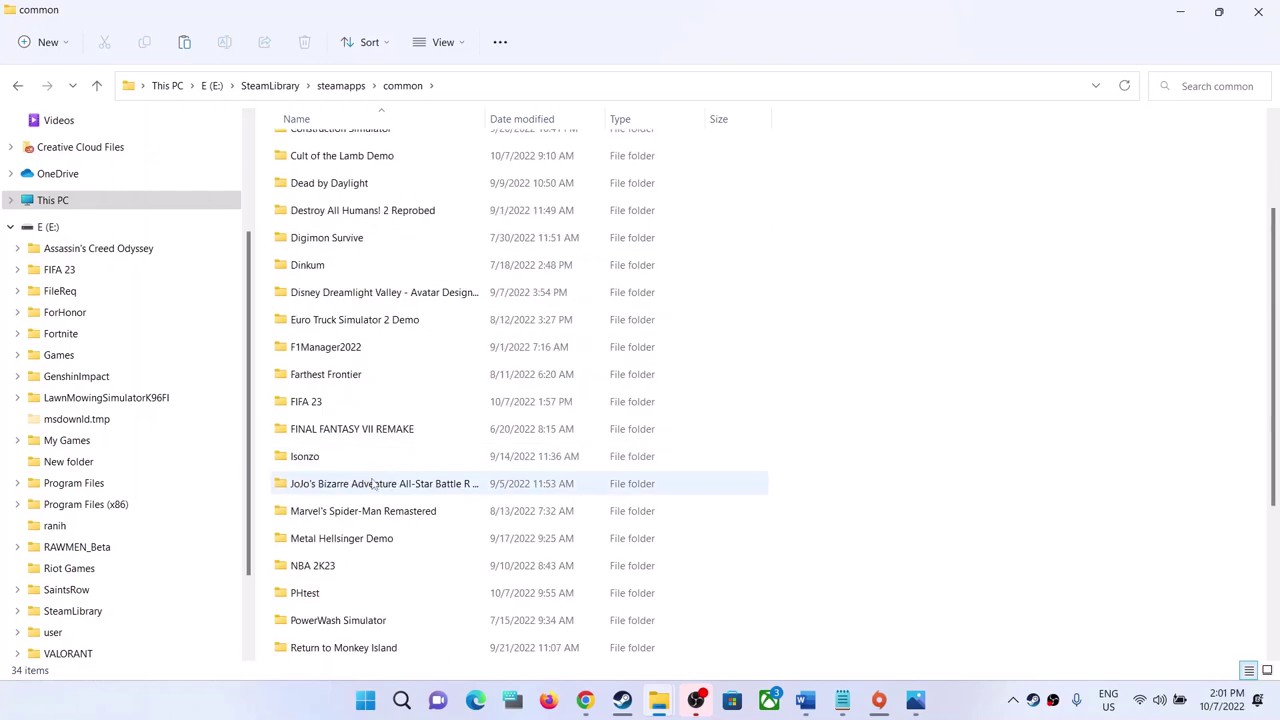
left_click(298, 404)
right_click(366, 410)
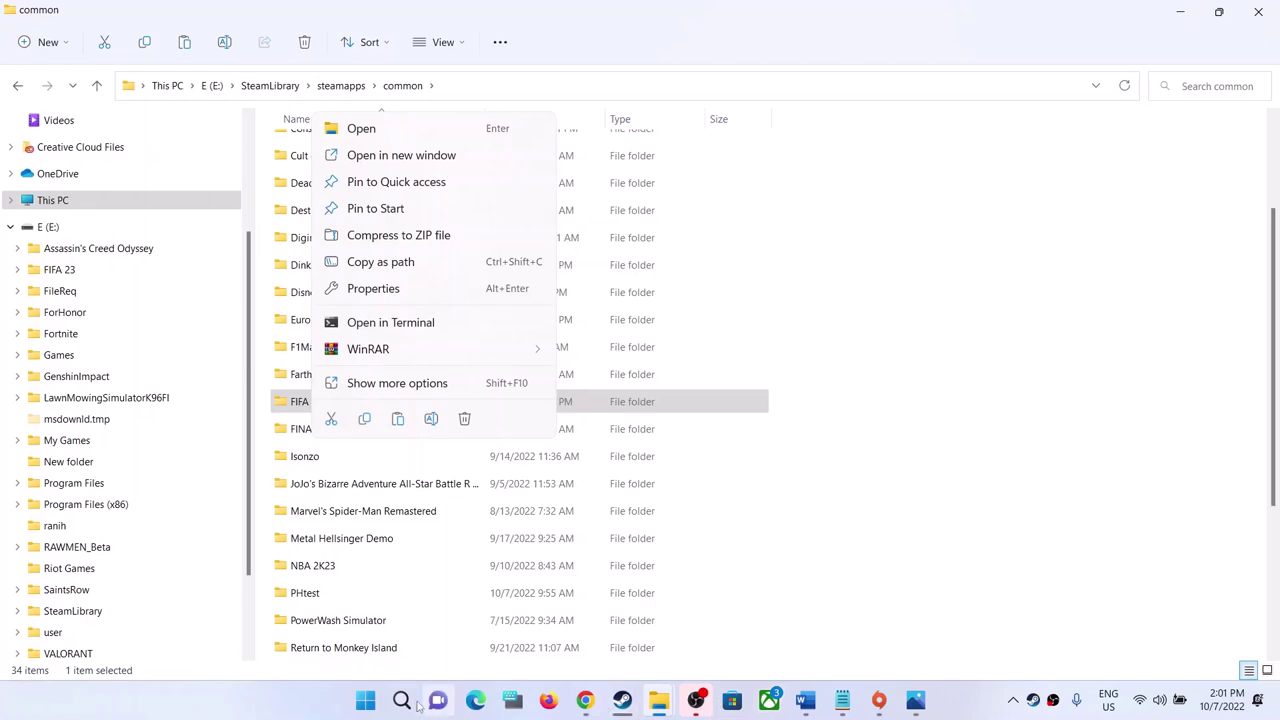
left_click(365, 700)
Show the Start menu's power options with Restart, then return to Origin's Game Library
left_click(846, 642)
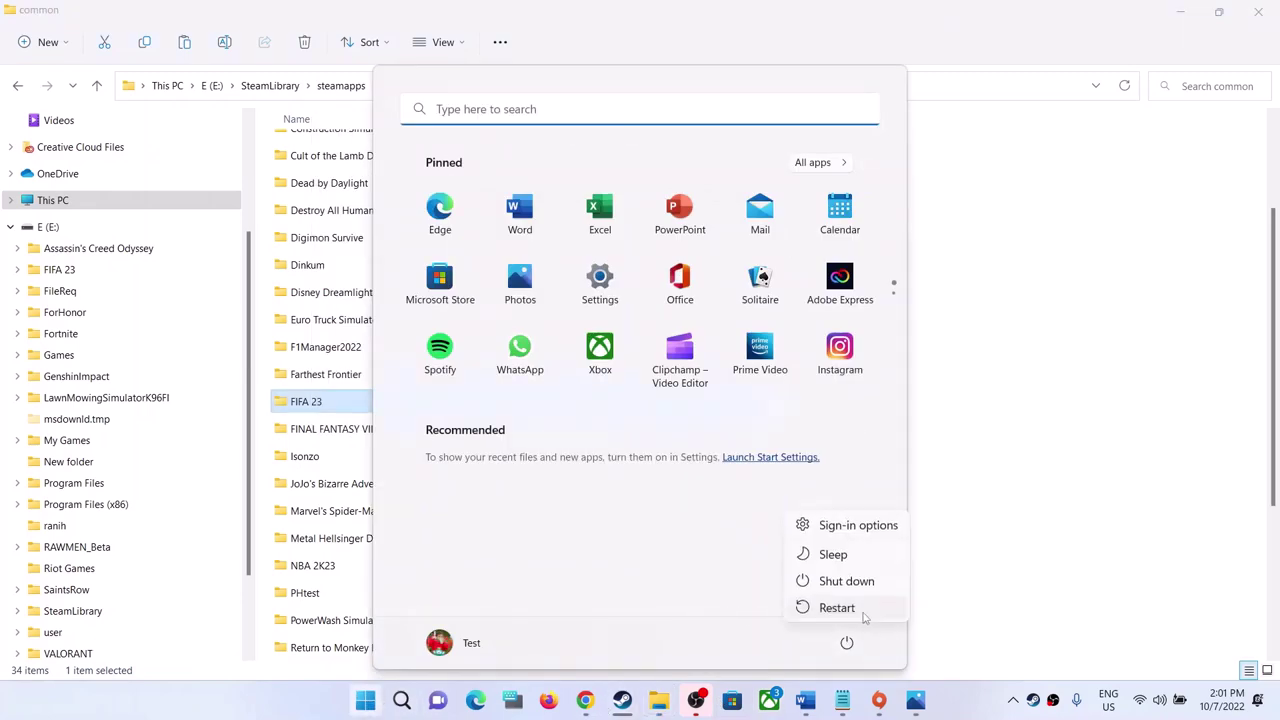
left_click(877, 700)
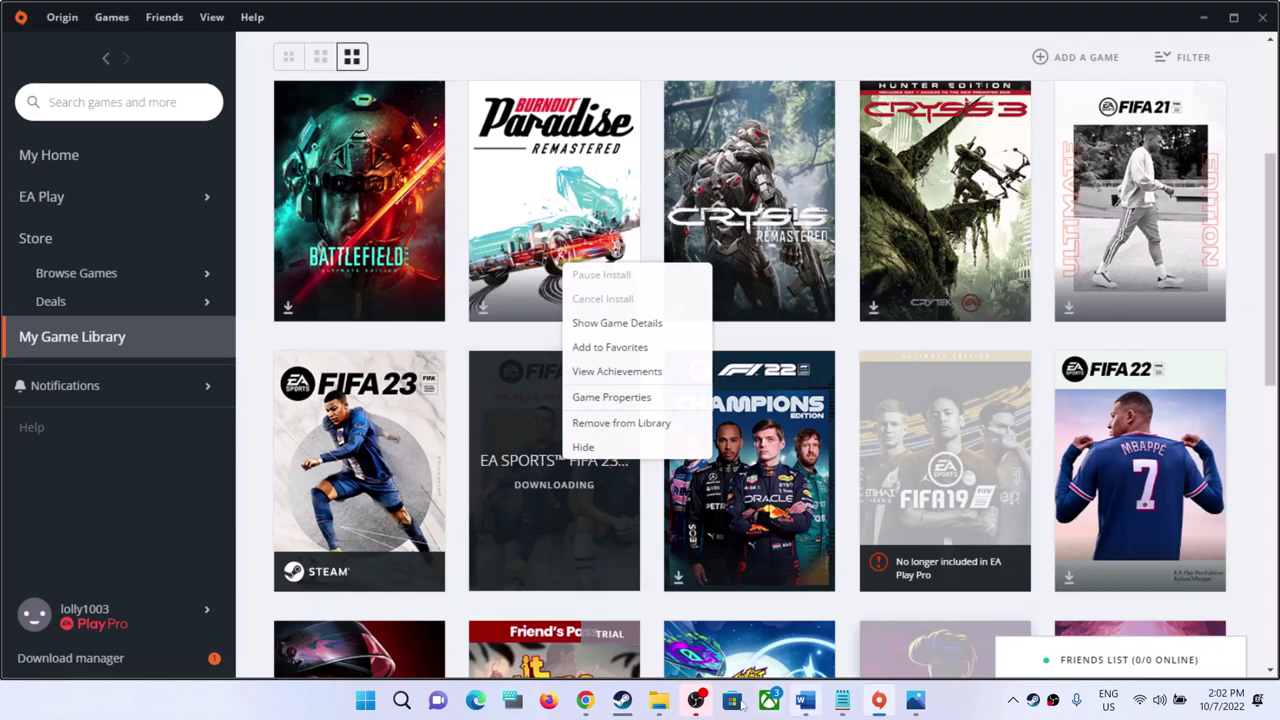
Highlight 'restart' and 'reinstall the game' in Word's Step 4 heading, then minimize Word
left_click(622, 700)
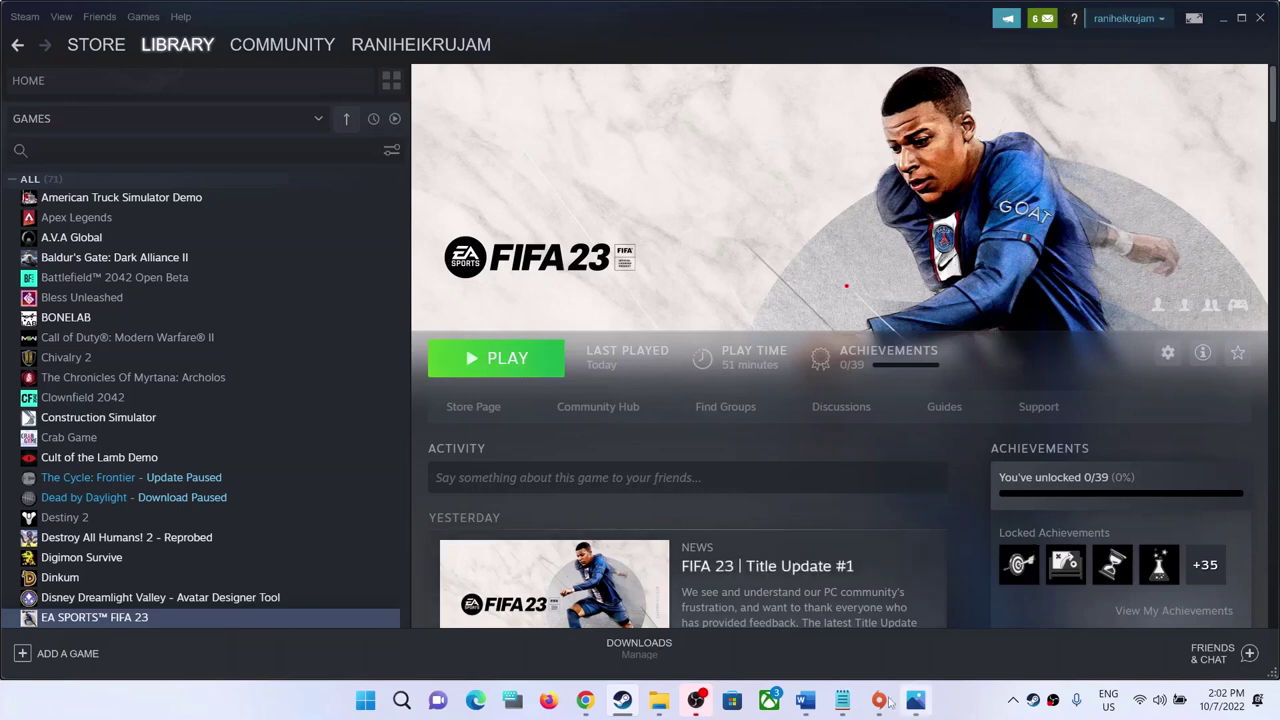
left_click(805, 700)
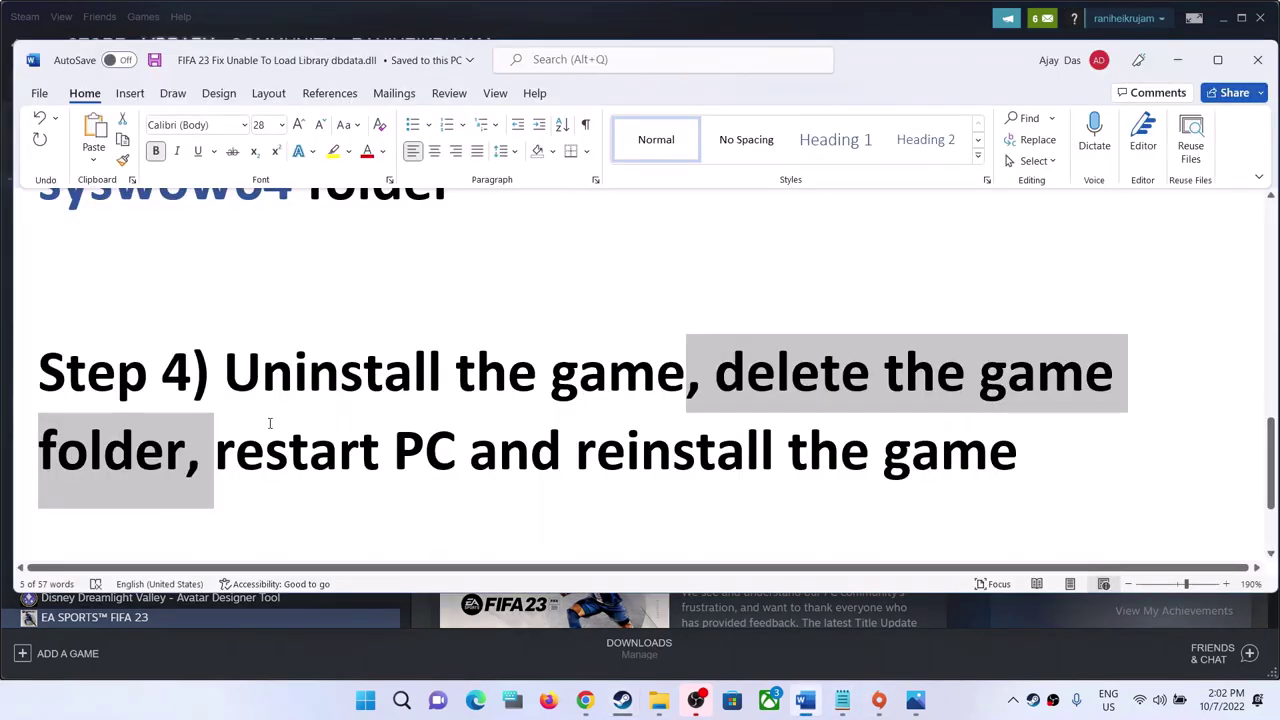
left_click_drag(263, 450, 391, 450)
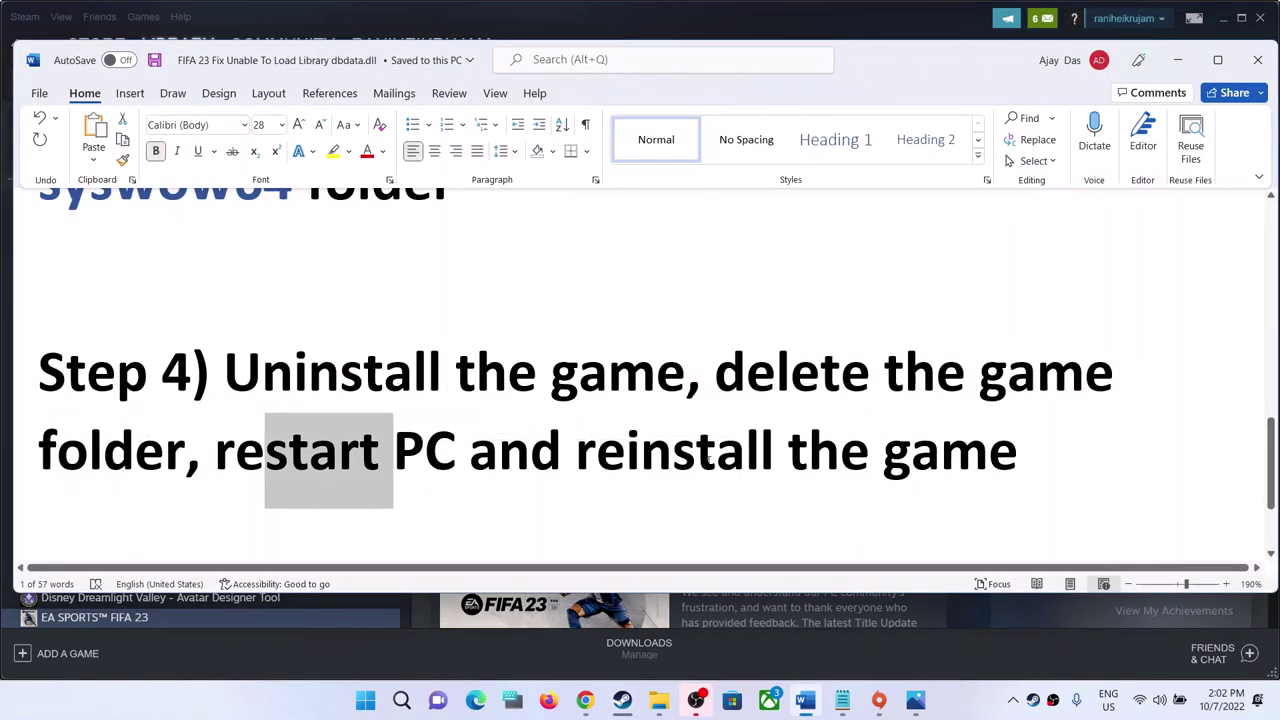
left_click_drag(575, 450, 1045, 450)
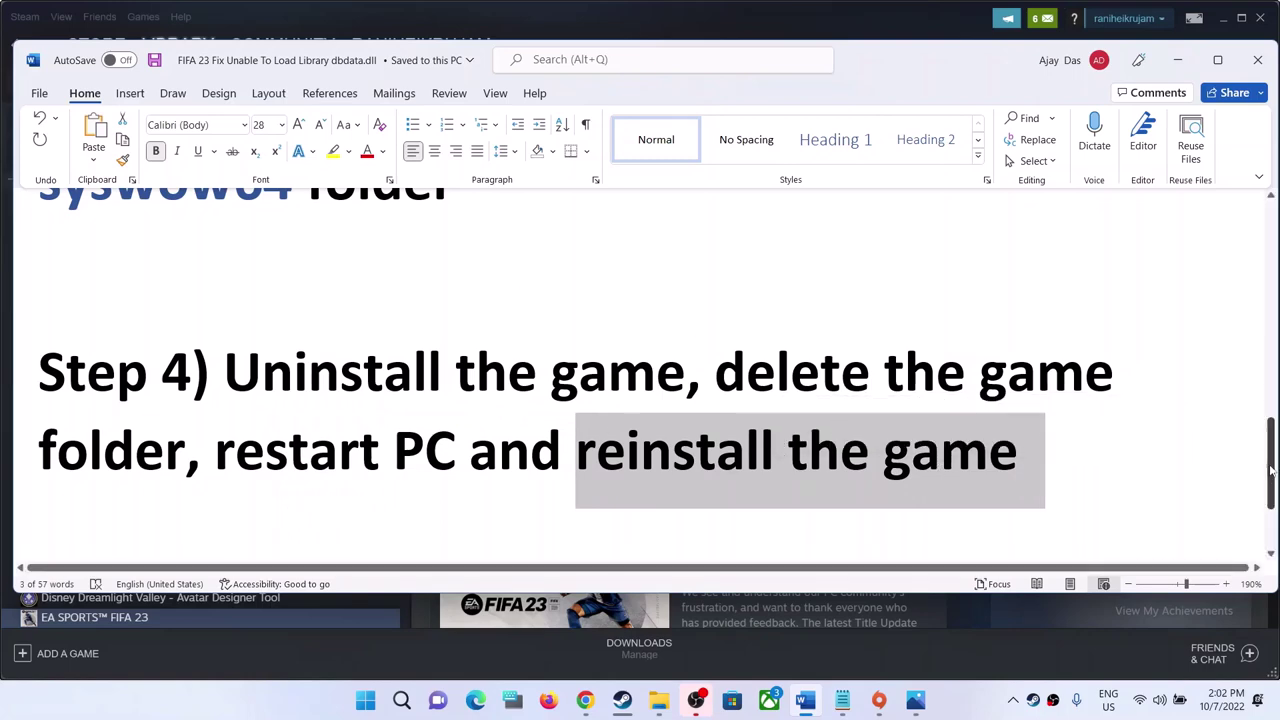
left_click_drag(1272, 470, 1272, 215)
left_click(1177, 60)
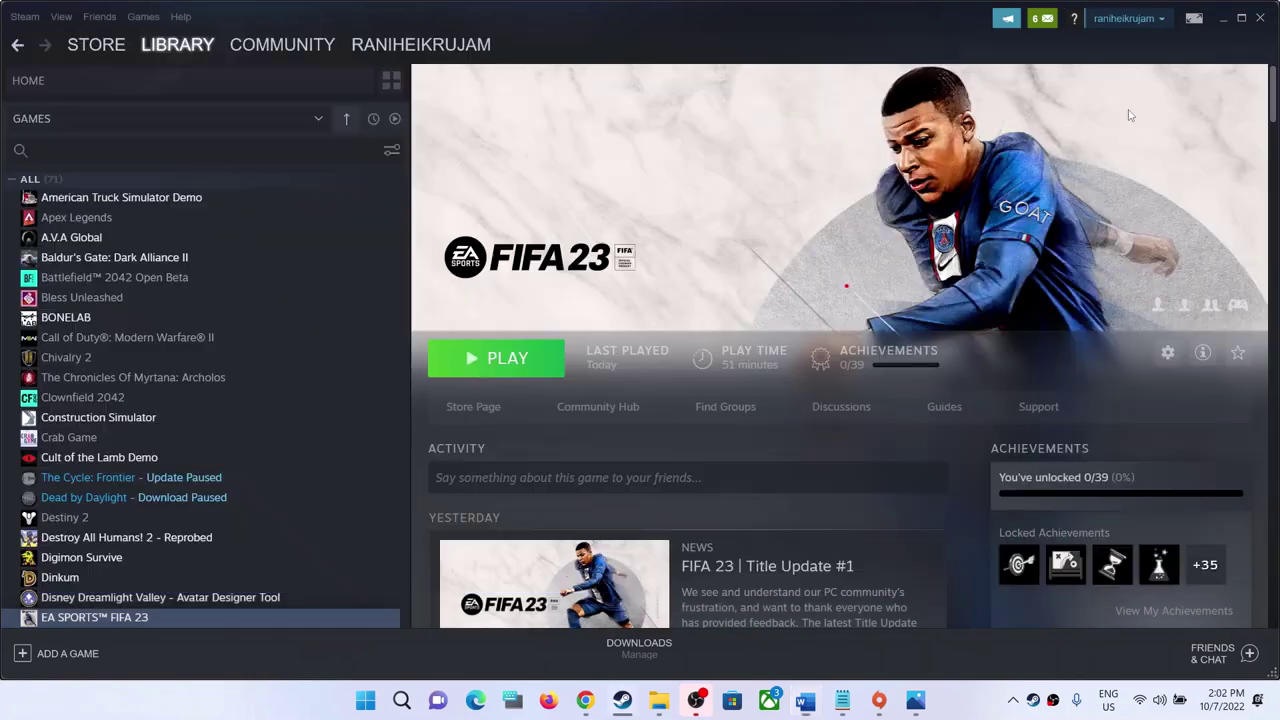
Open the FIFA 23 dbdata.dll error image from the desktop in Photos
left_click(915, 704)
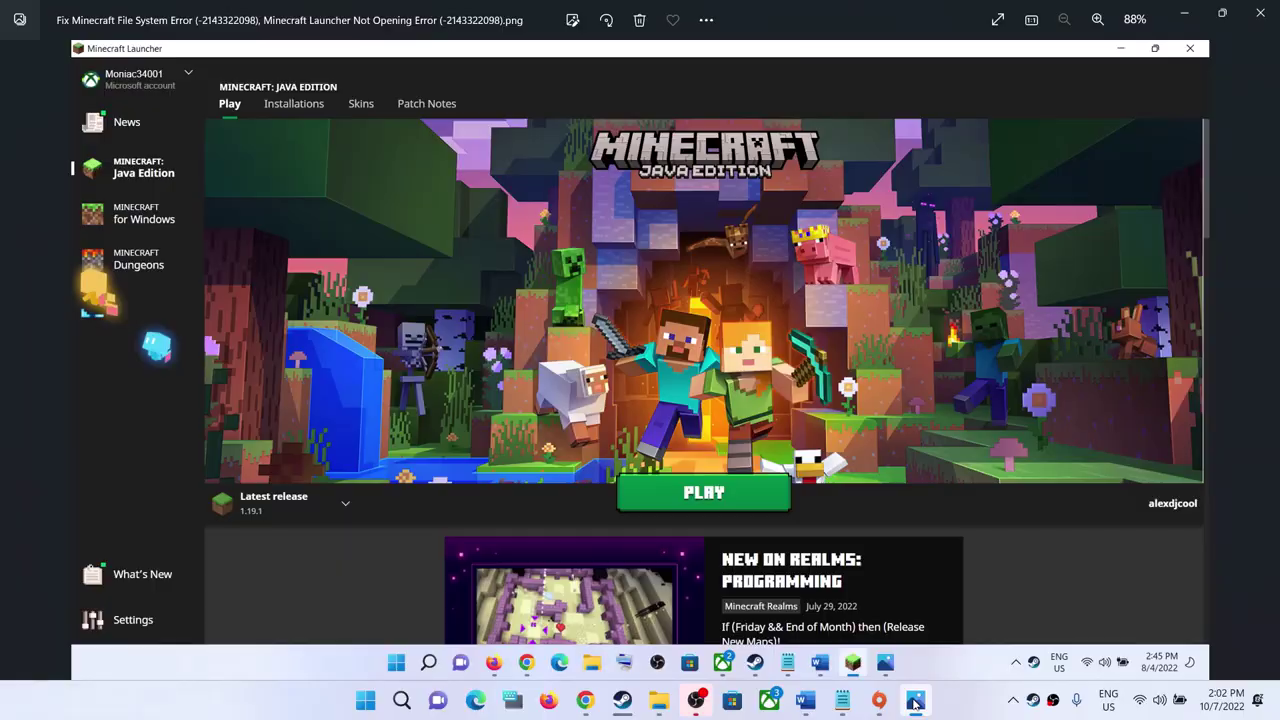
left_click(915, 704)
key("super+d")
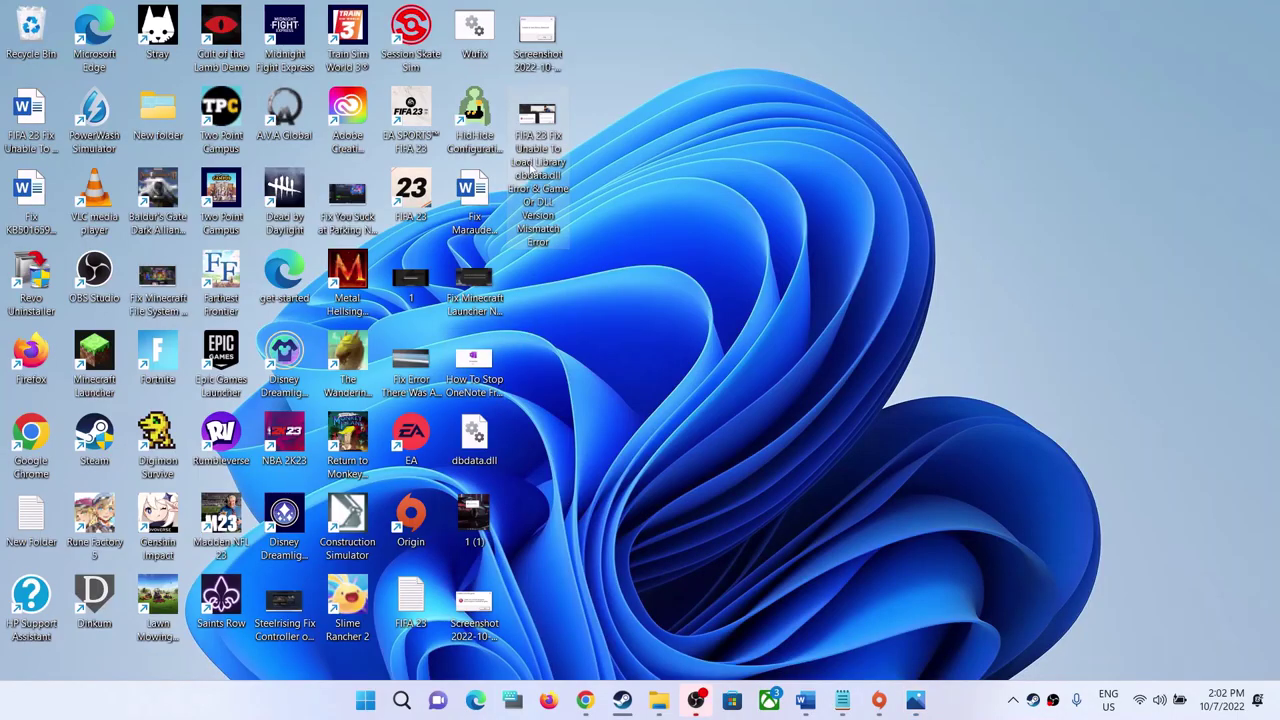
key("Return")
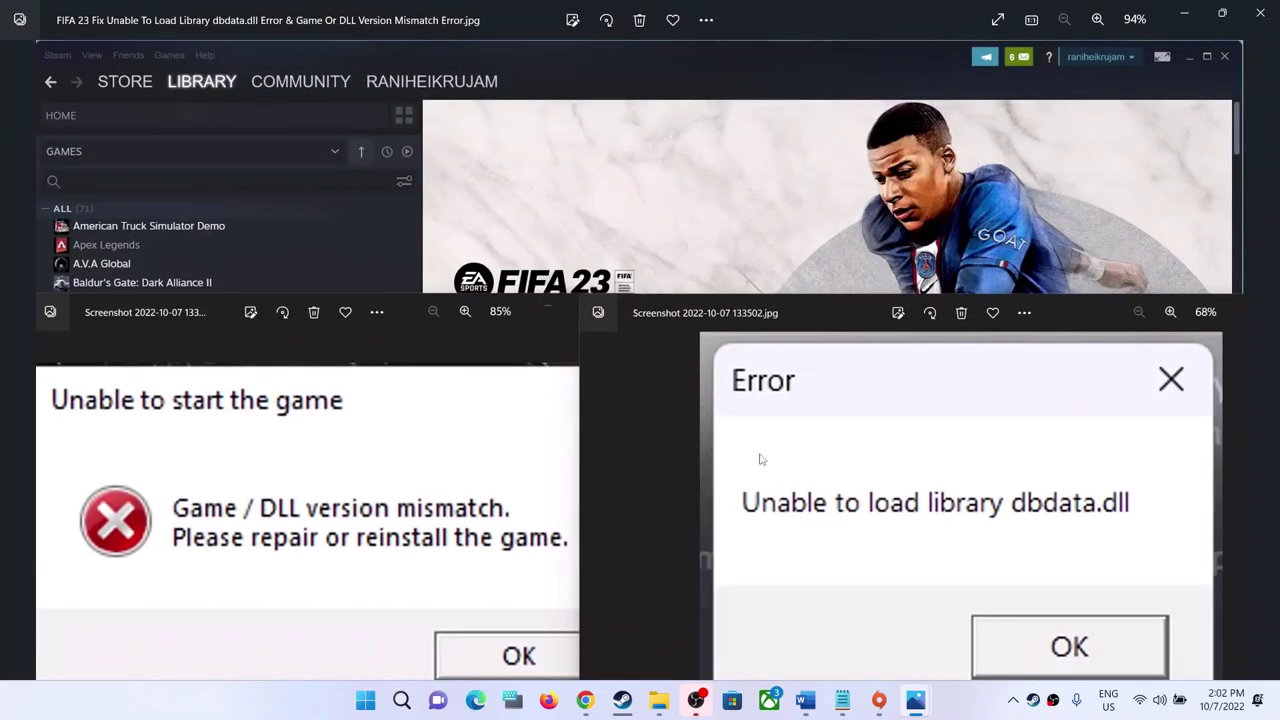